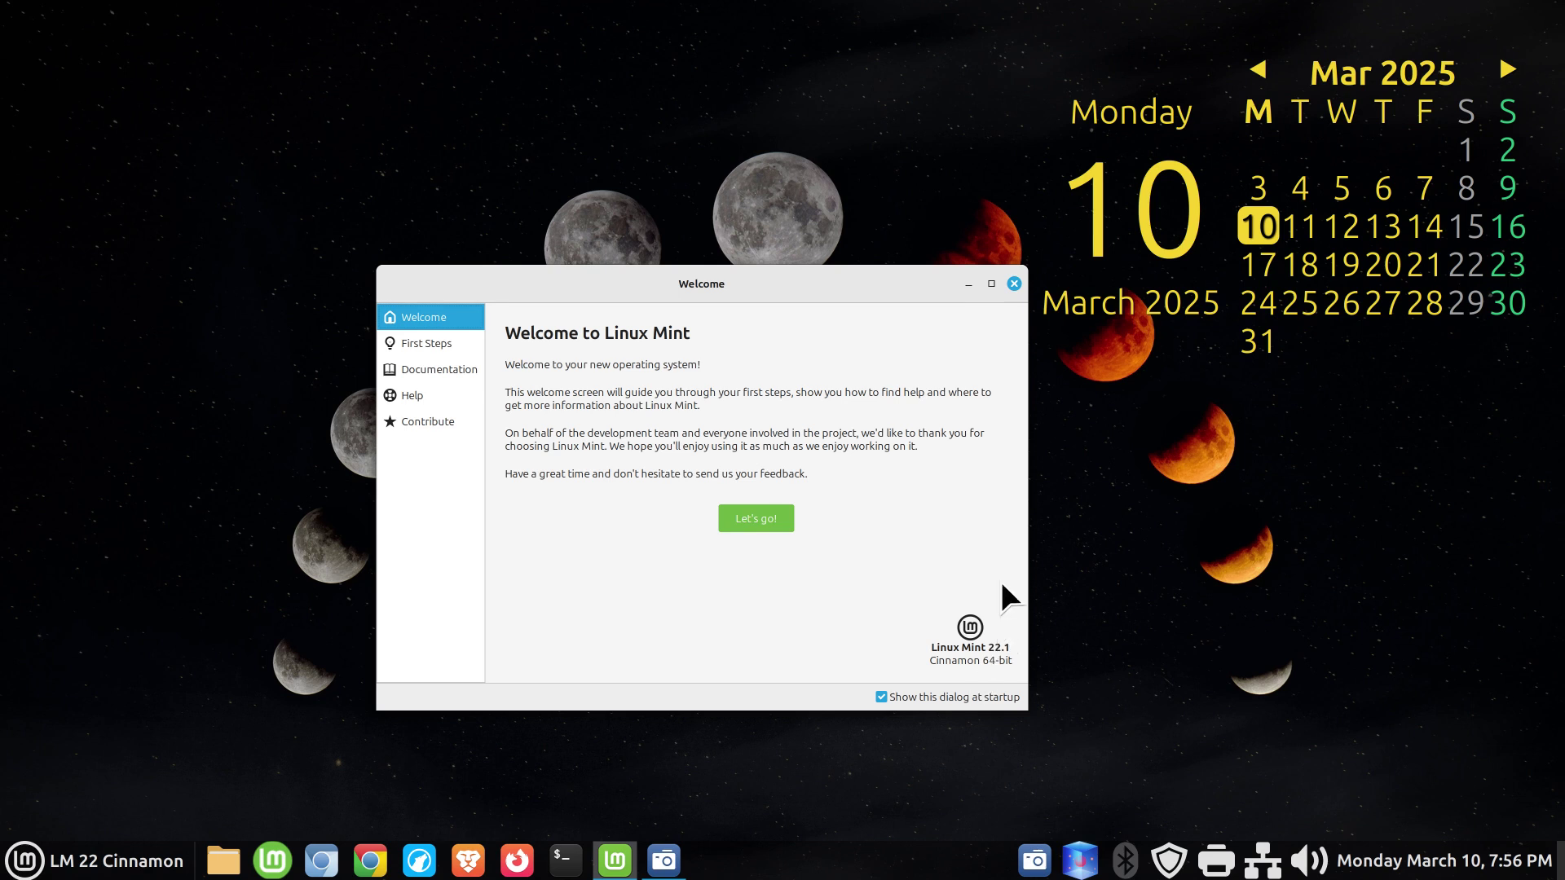
# - Dismiss the welcome screen, view the Linux for Seniors channel's 529 videos, and close Firefox
pyautogui.click(1014, 283)
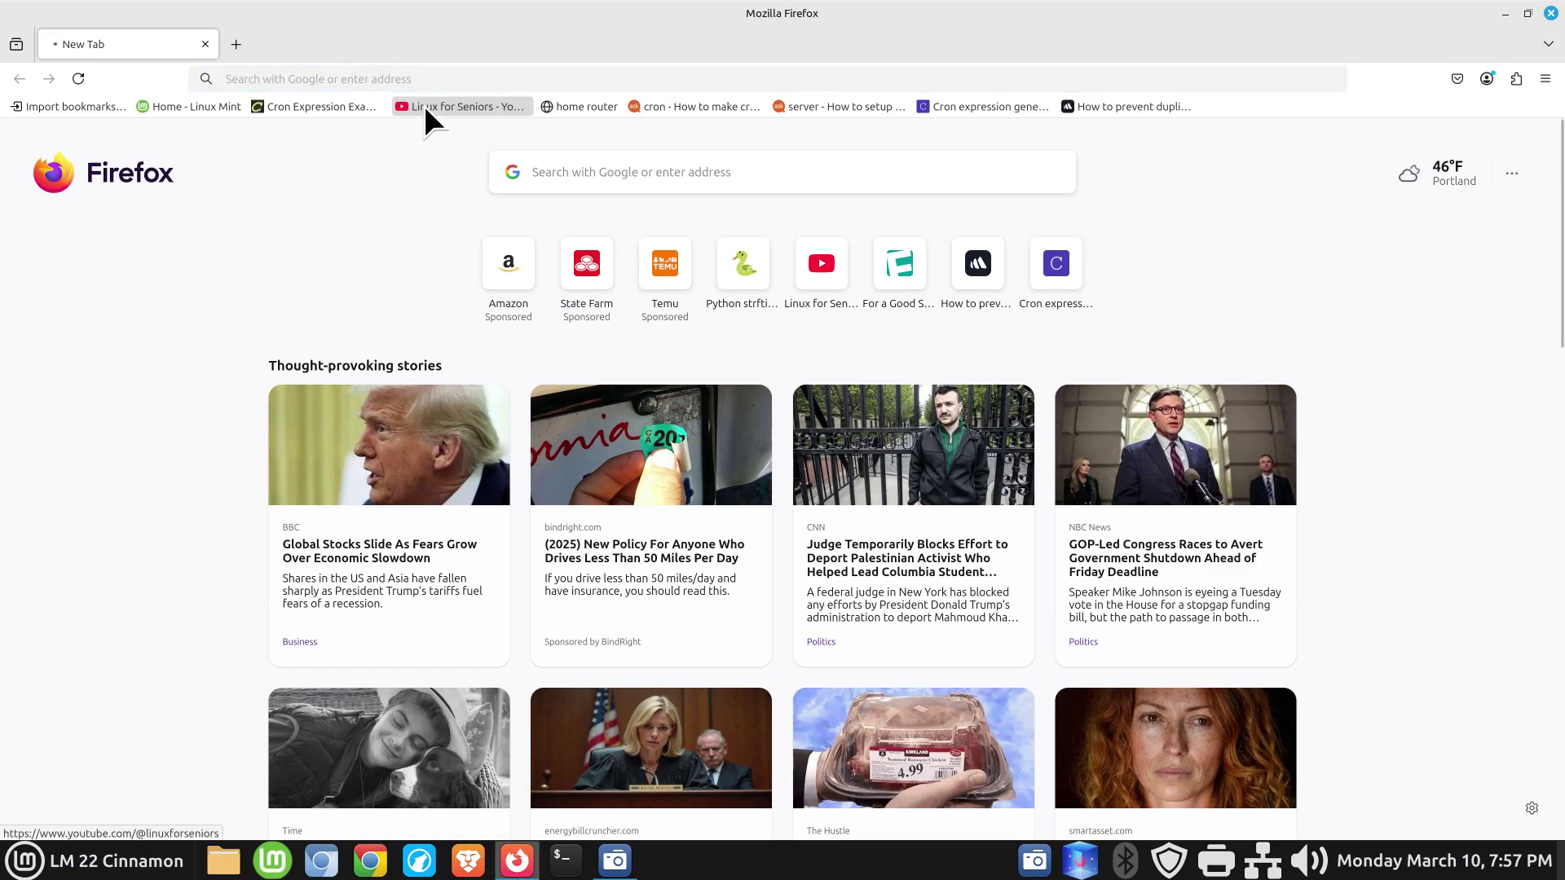
pyautogui.click(424, 105)
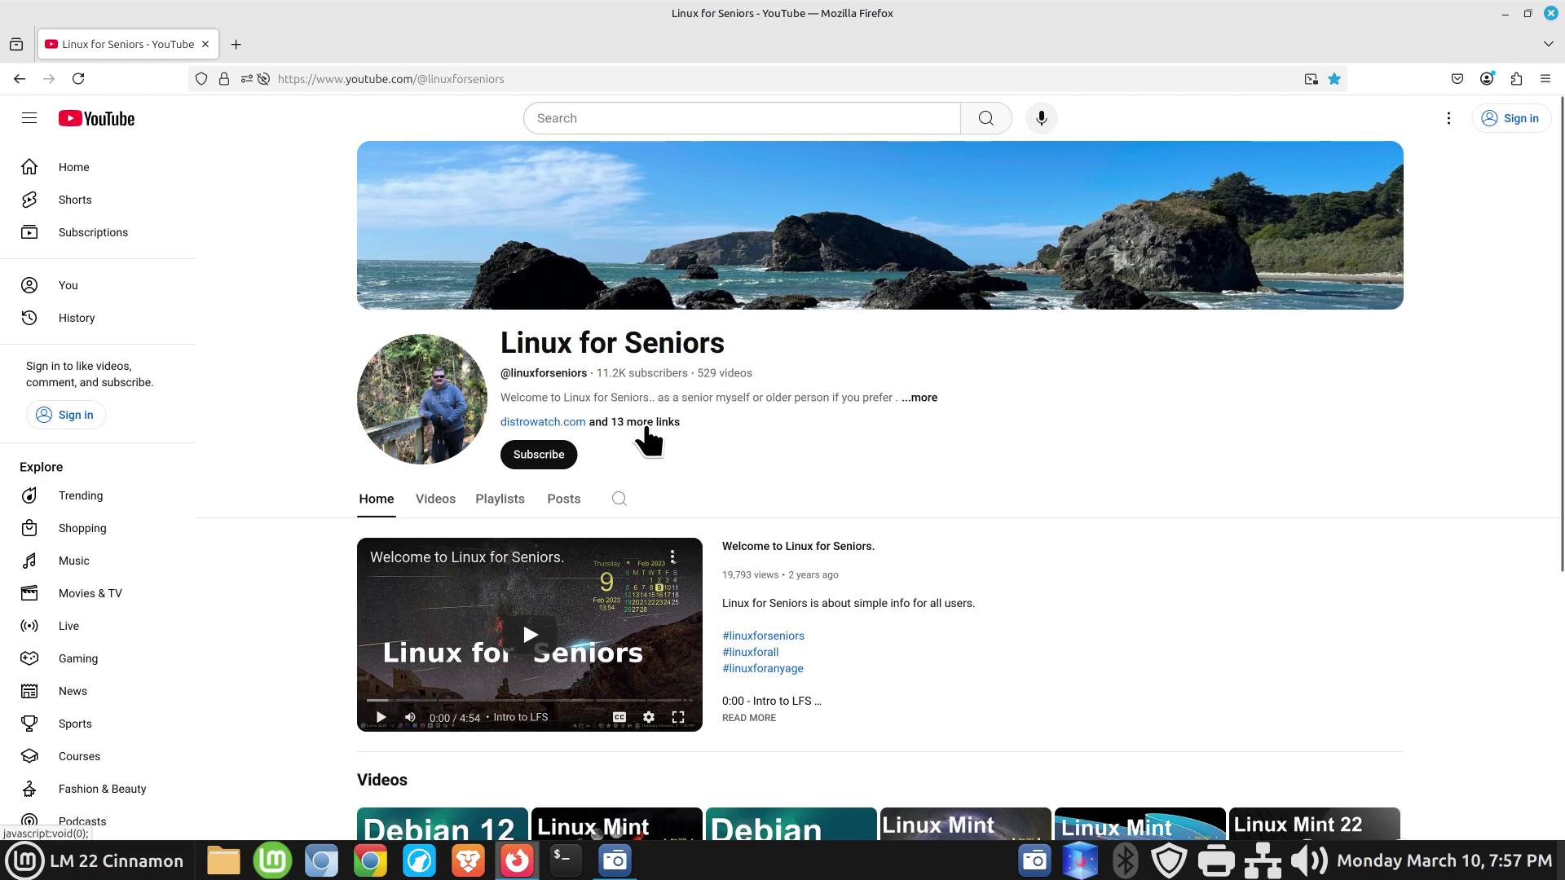
pyautogui.click(619, 500)
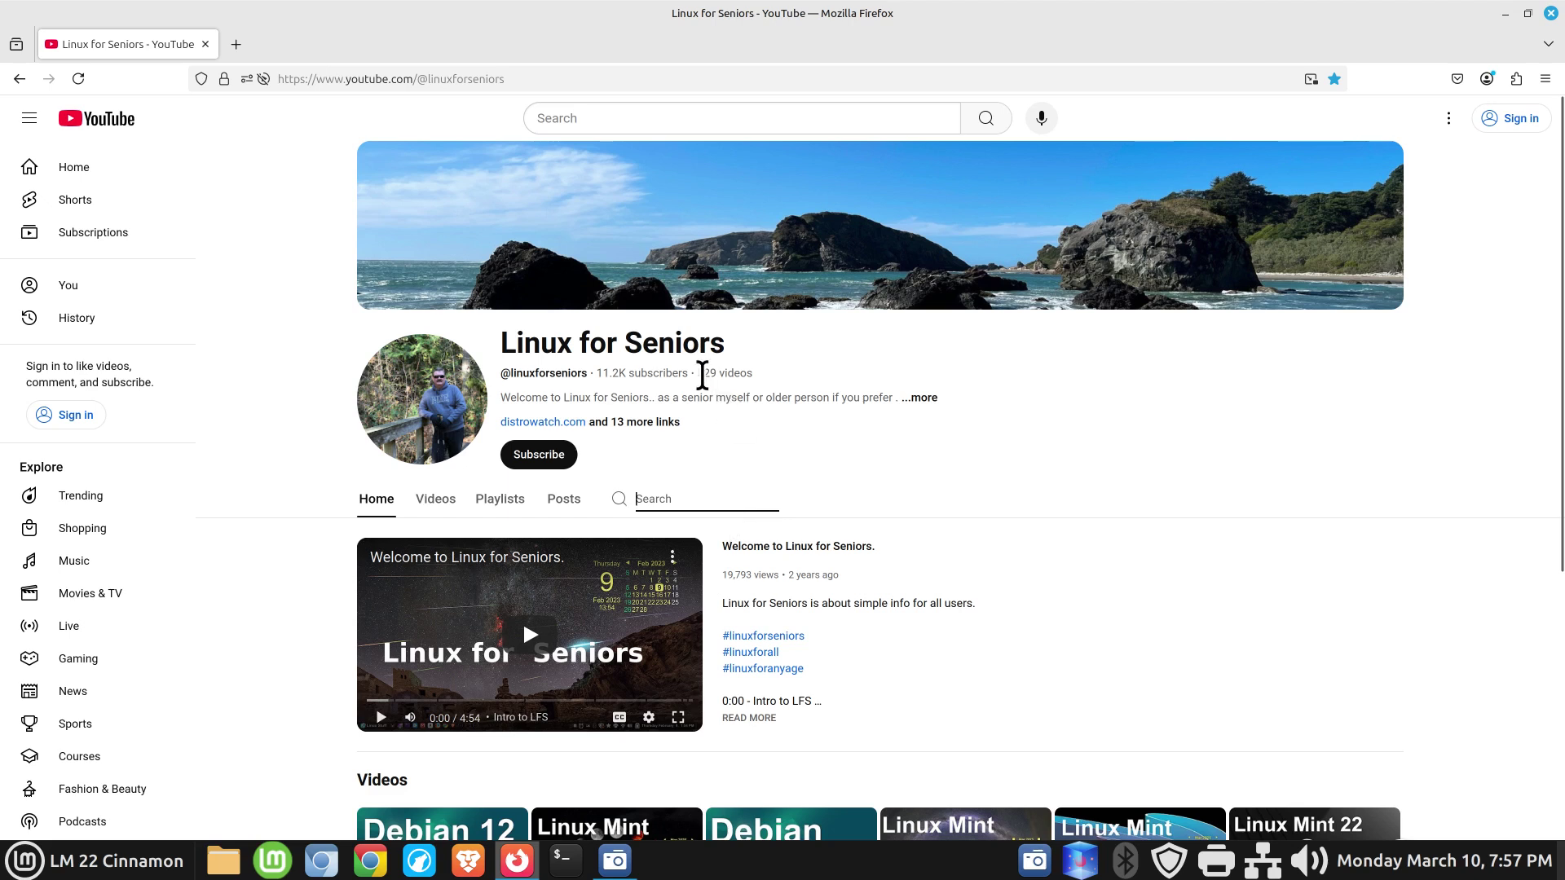
pyautogui.moveTo(697, 373); pyautogui.dragTo(753, 372)
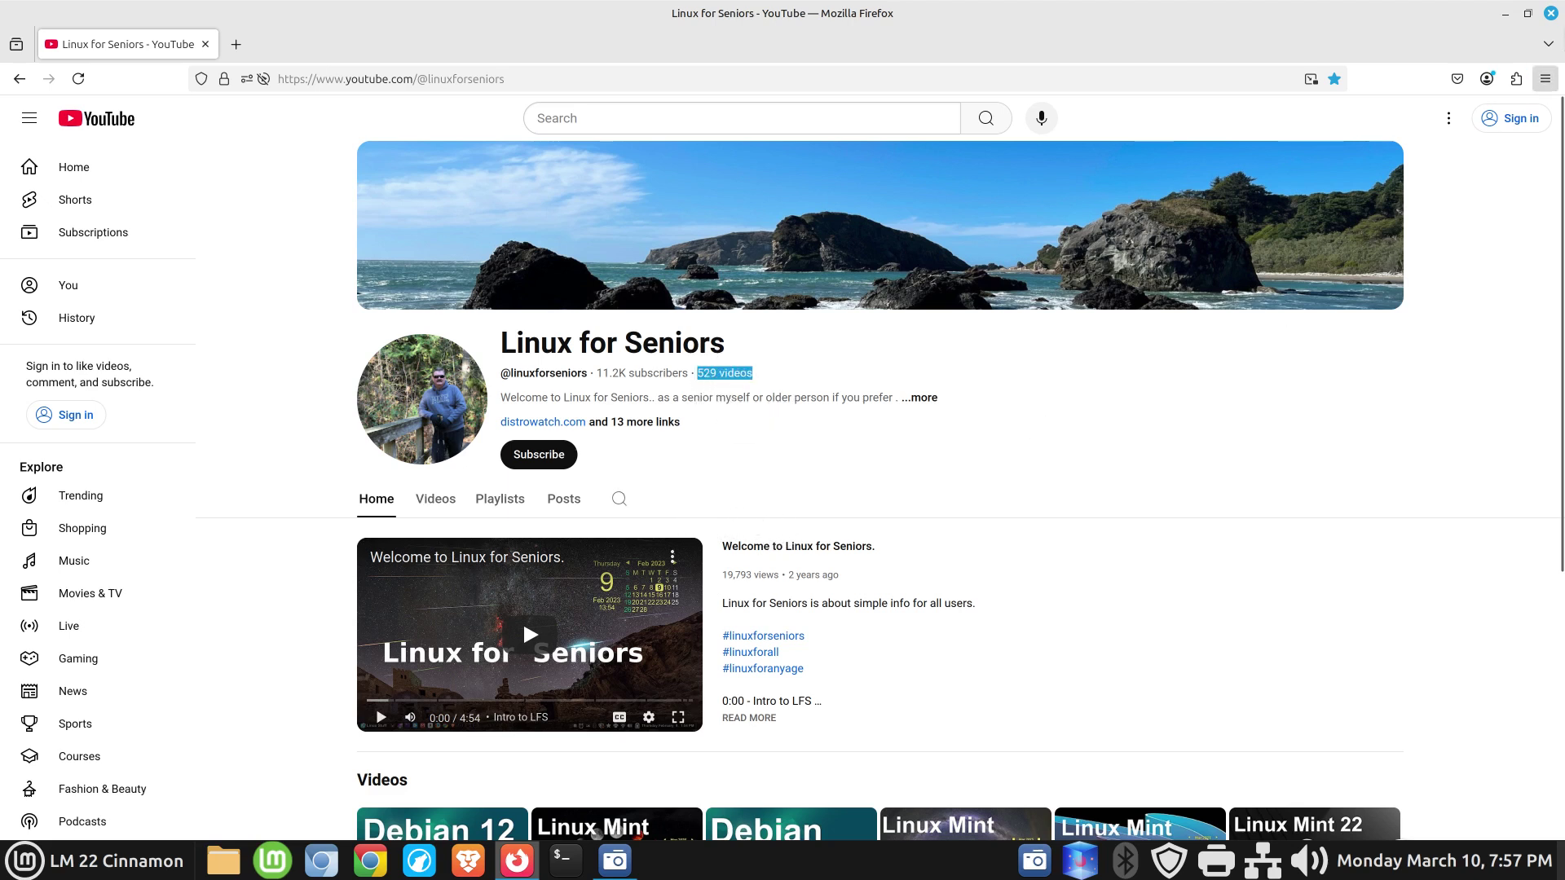
pyautogui.click(1550, 13)
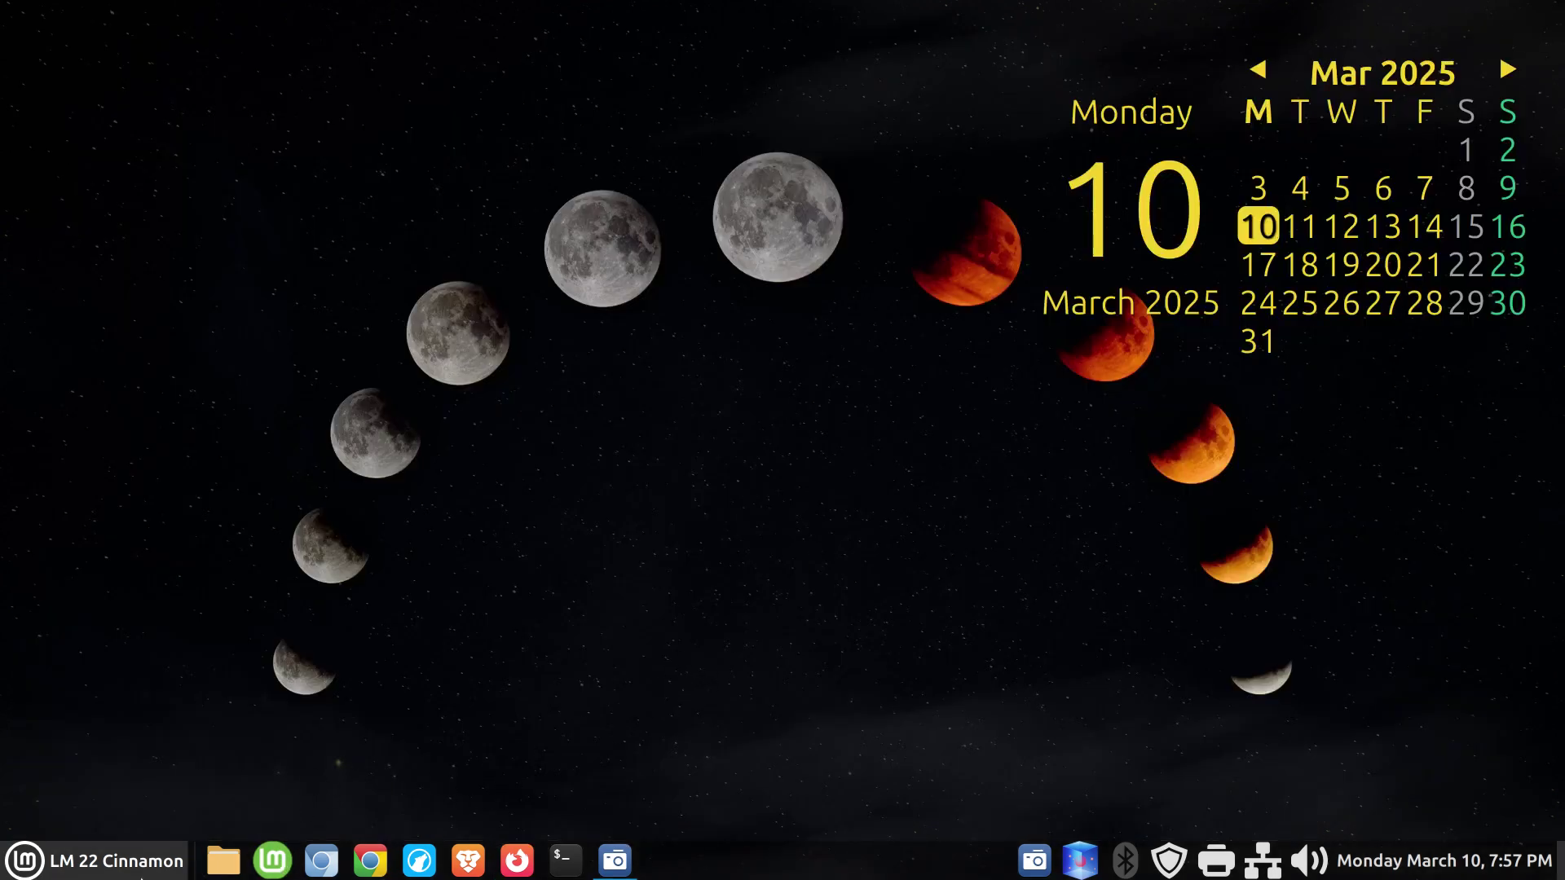
# - Open linuxmint.com, read the Important Firefox Update post on the Mint blog, then close the blog
pyautogui.click(275, 861)
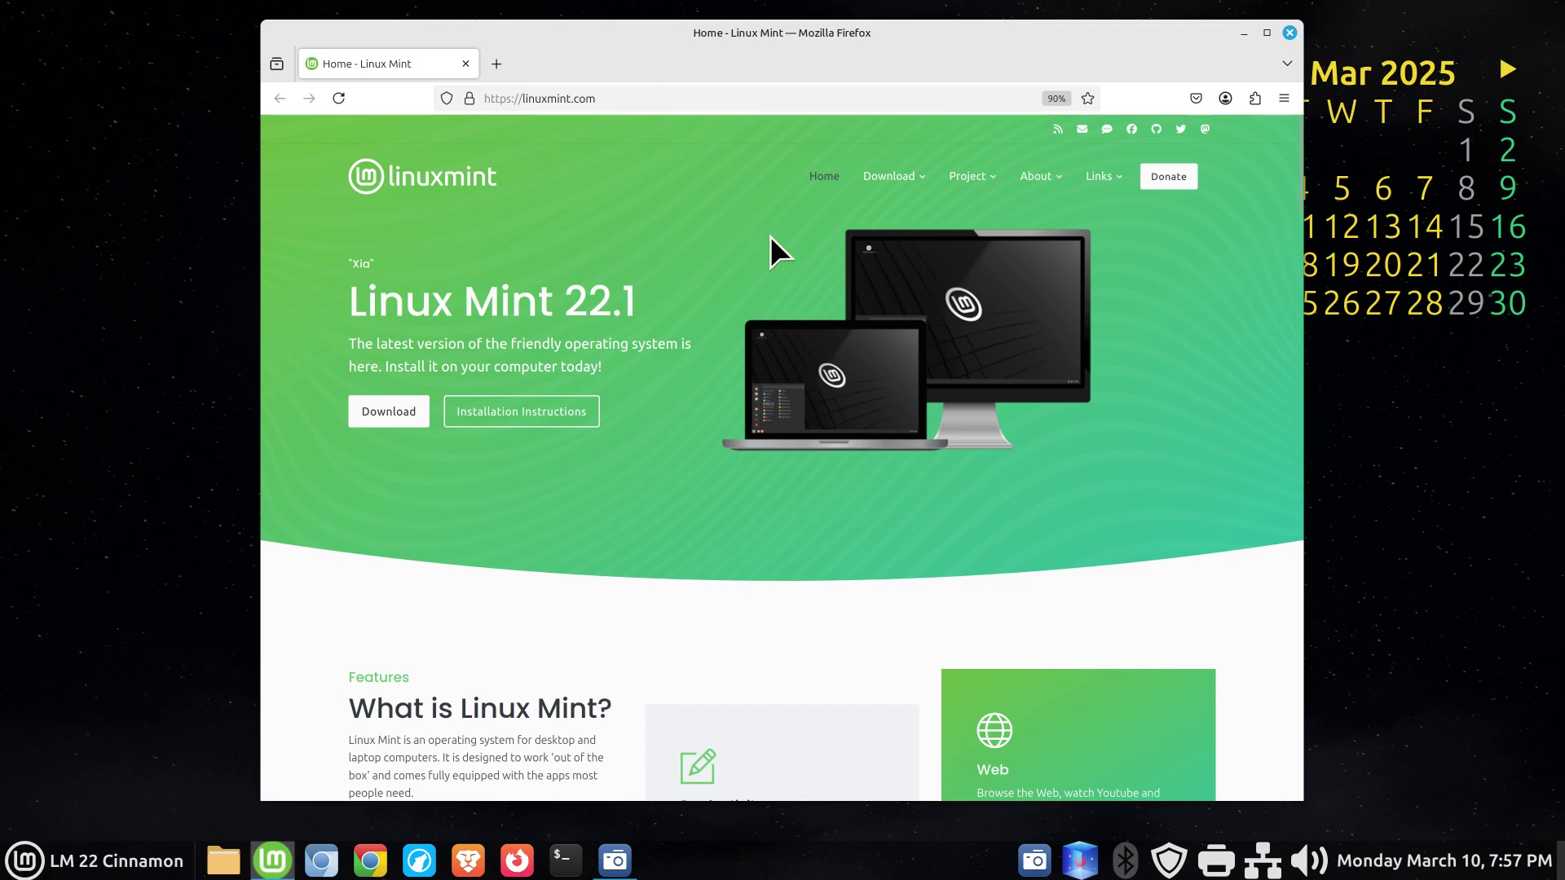
pyautogui.moveTo(1100, 179)
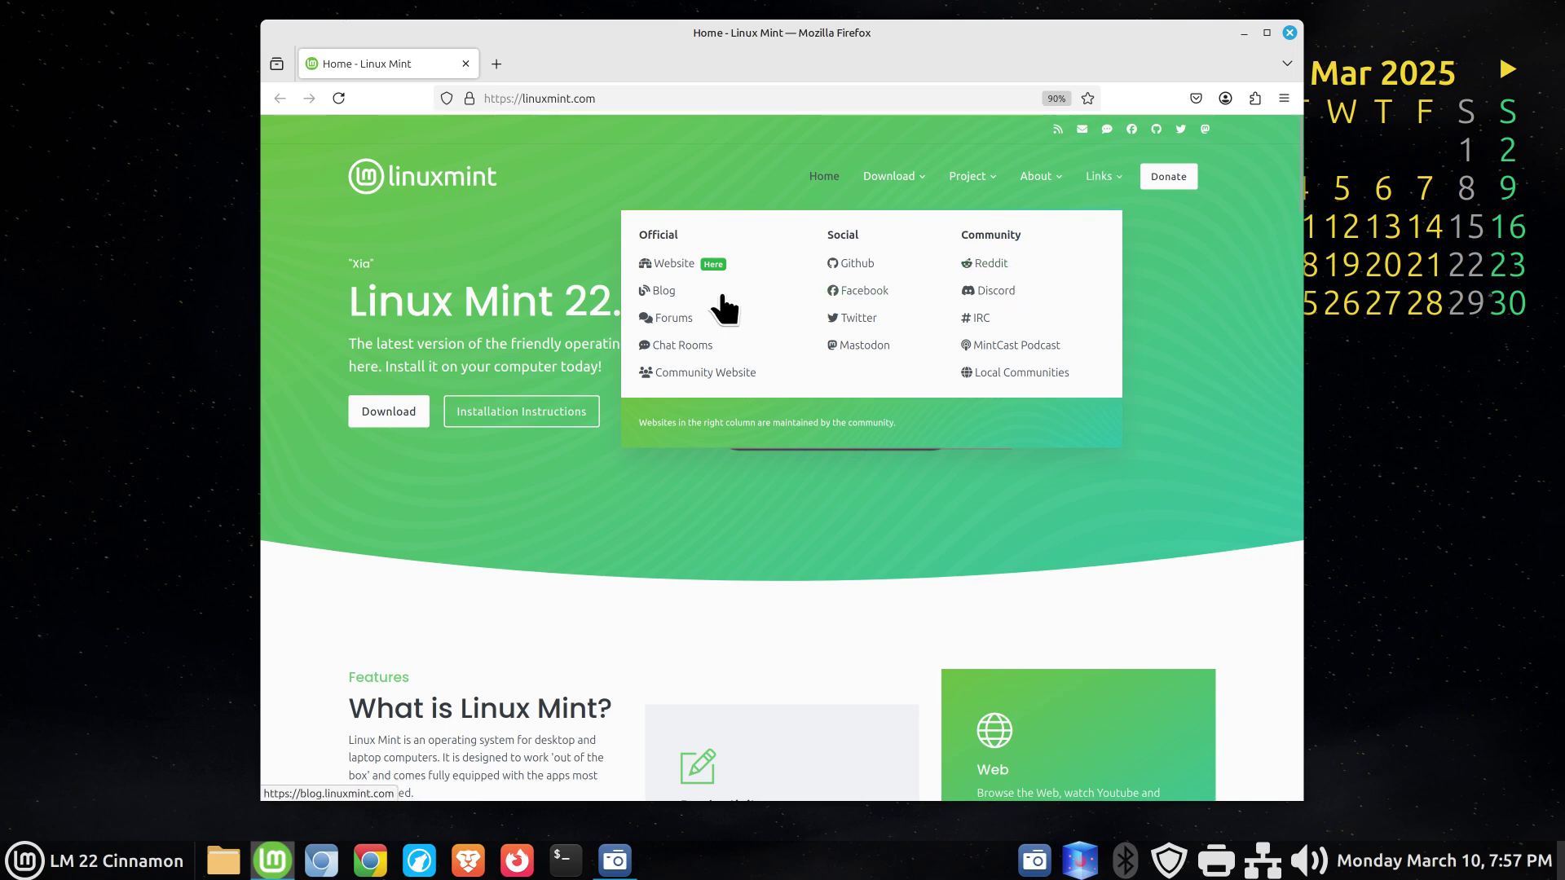
pyautogui.keyDown('shift'); pyautogui.click(664, 287); pyautogui.keyUp('shift')
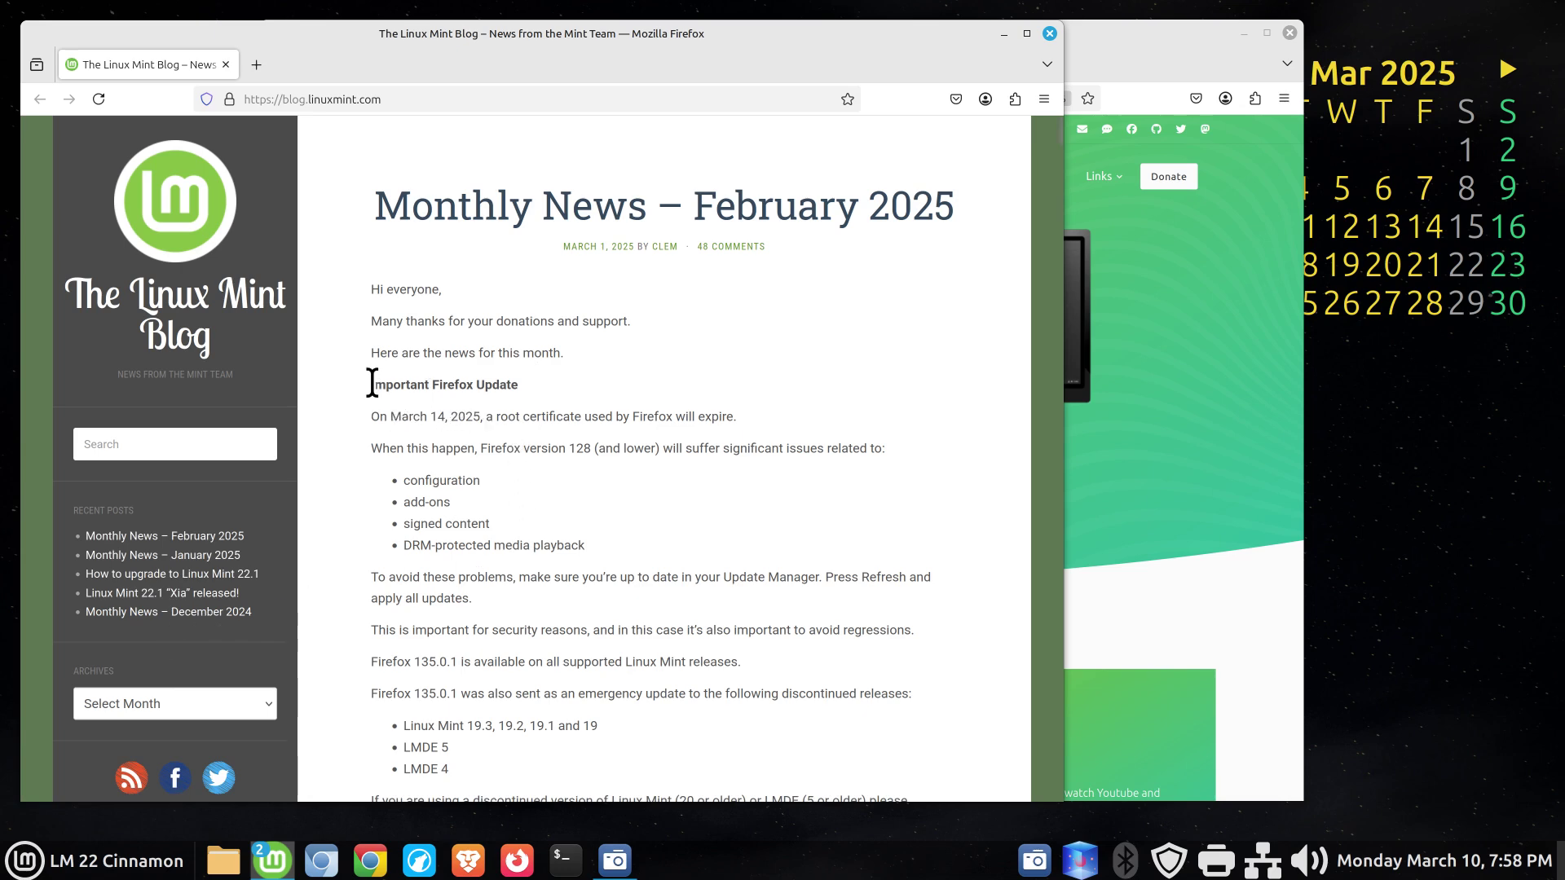
pyautogui.moveTo(372, 383); pyautogui.dragTo(539, 390)
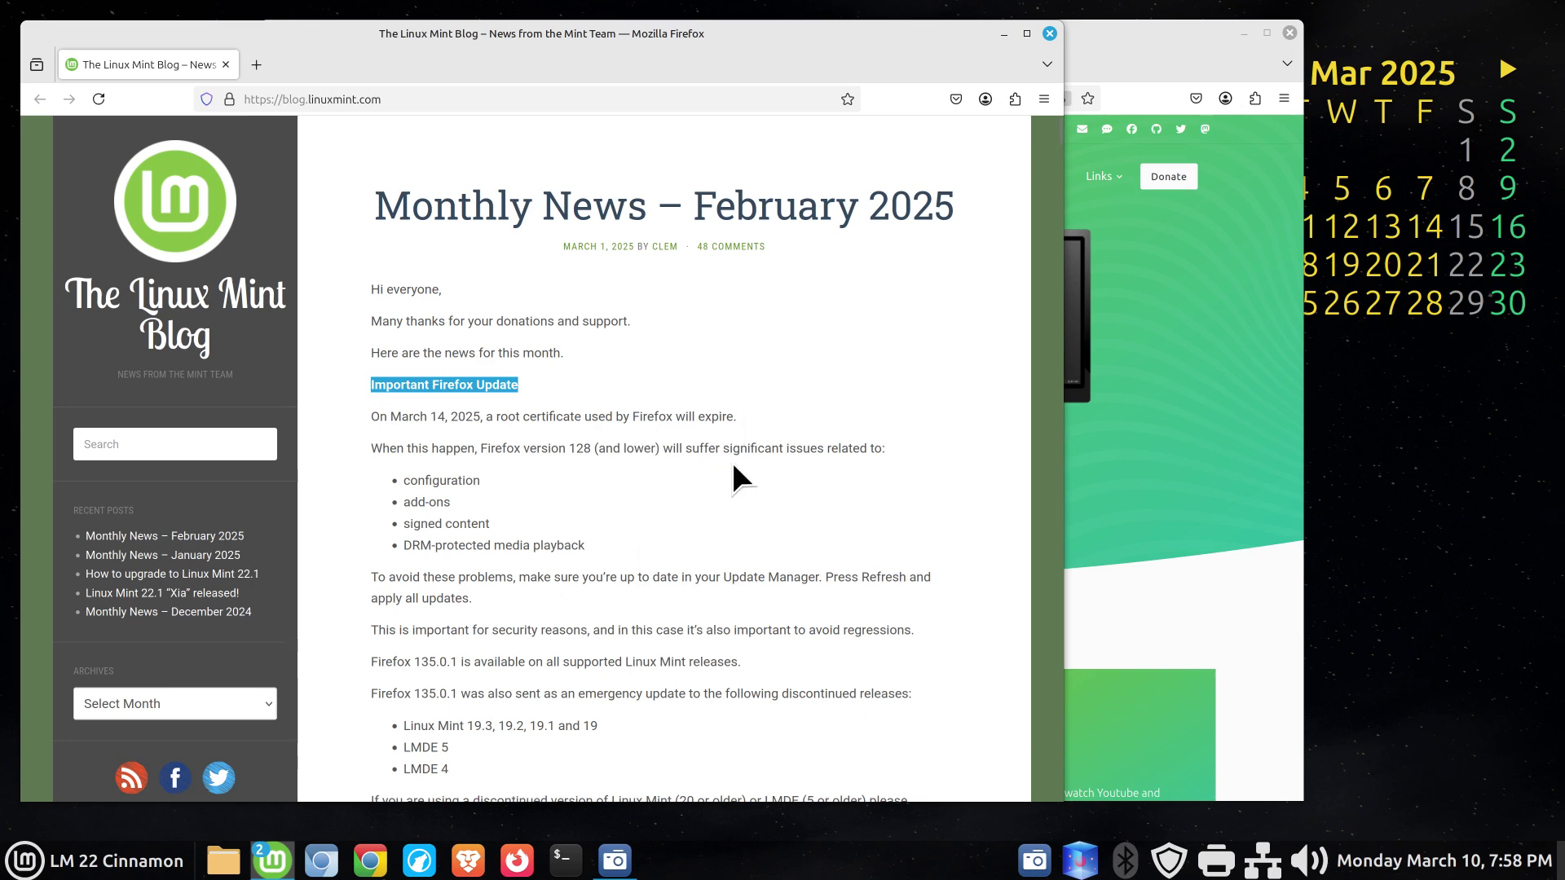
pyautogui.scroll(-5, 733, 440)
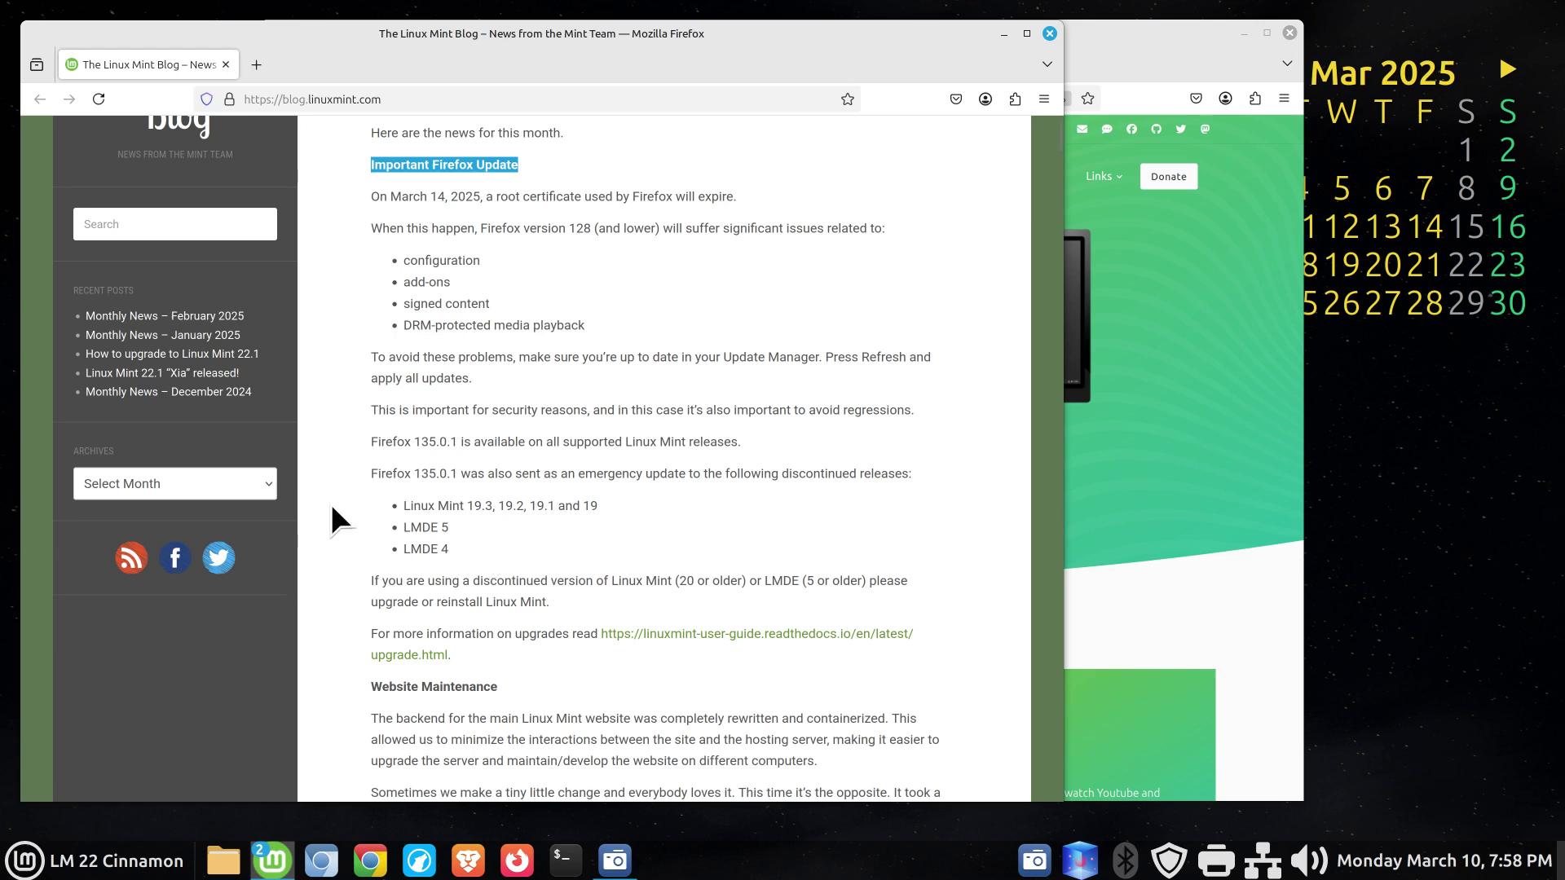
pyautogui.click(1046, 31)
# - Scroll through the All Versions table of supported Linux Mint releases, then close Firefox
pyautogui.moveTo(922, 184)
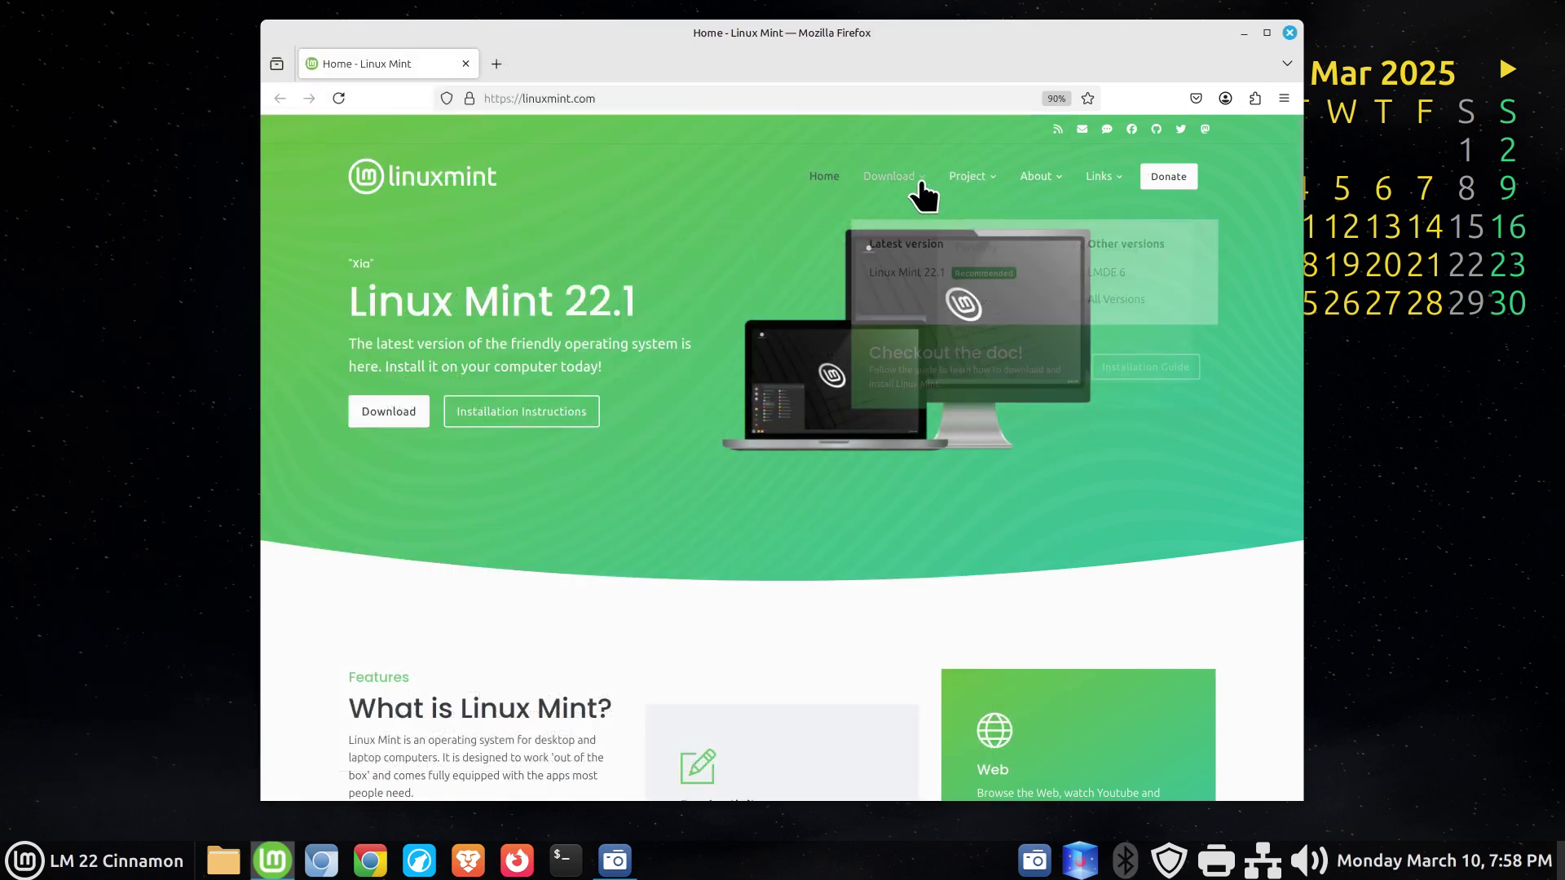
pyautogui.click(1109, 291)
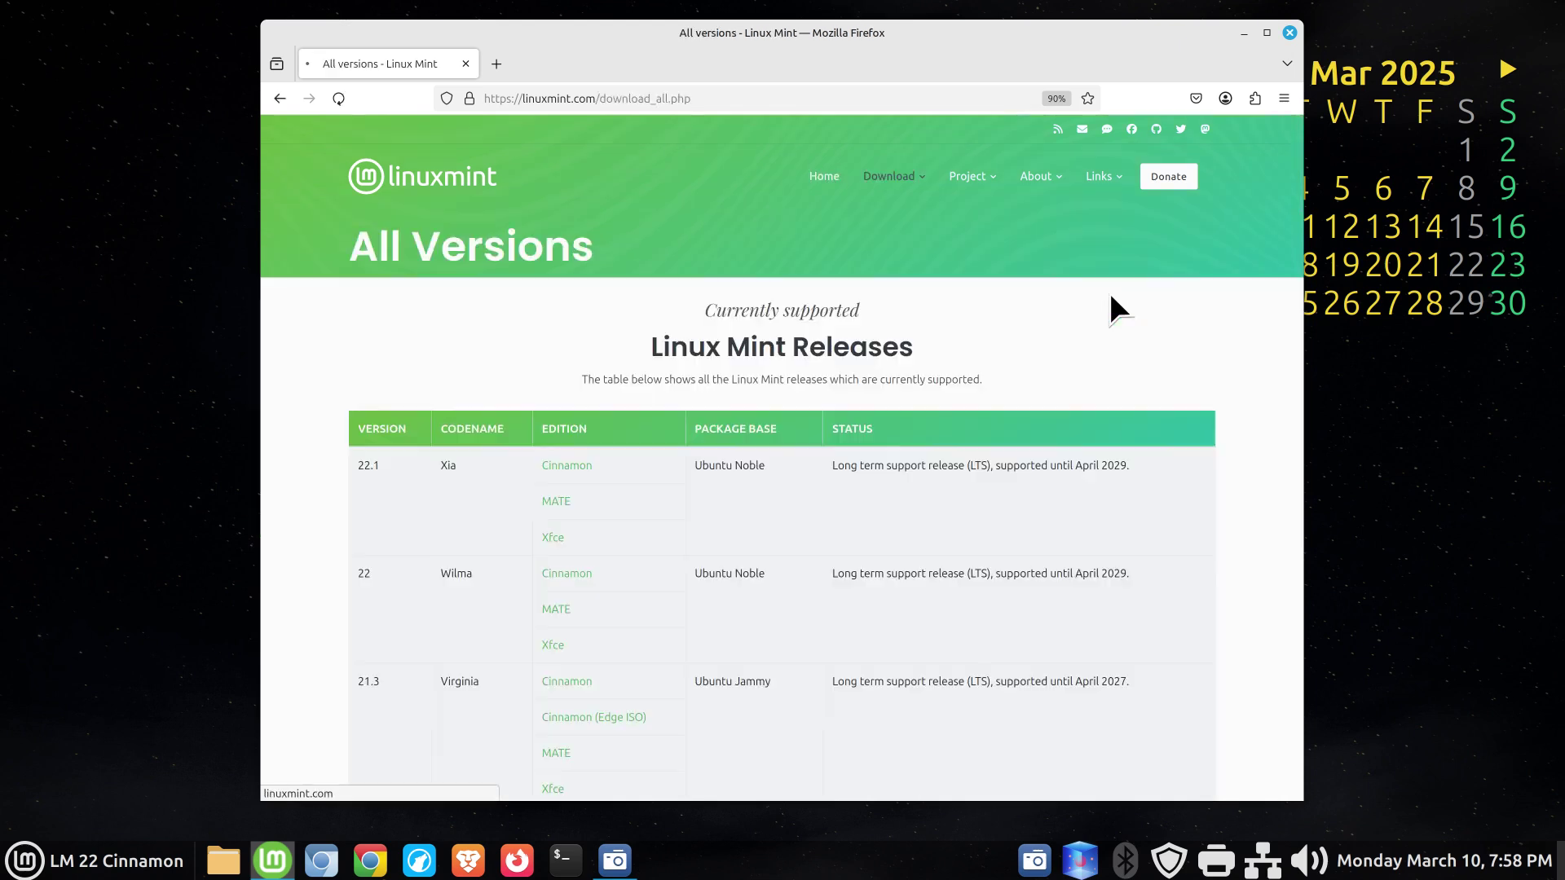
pyautogui.scroll(-4, 1035, 591)
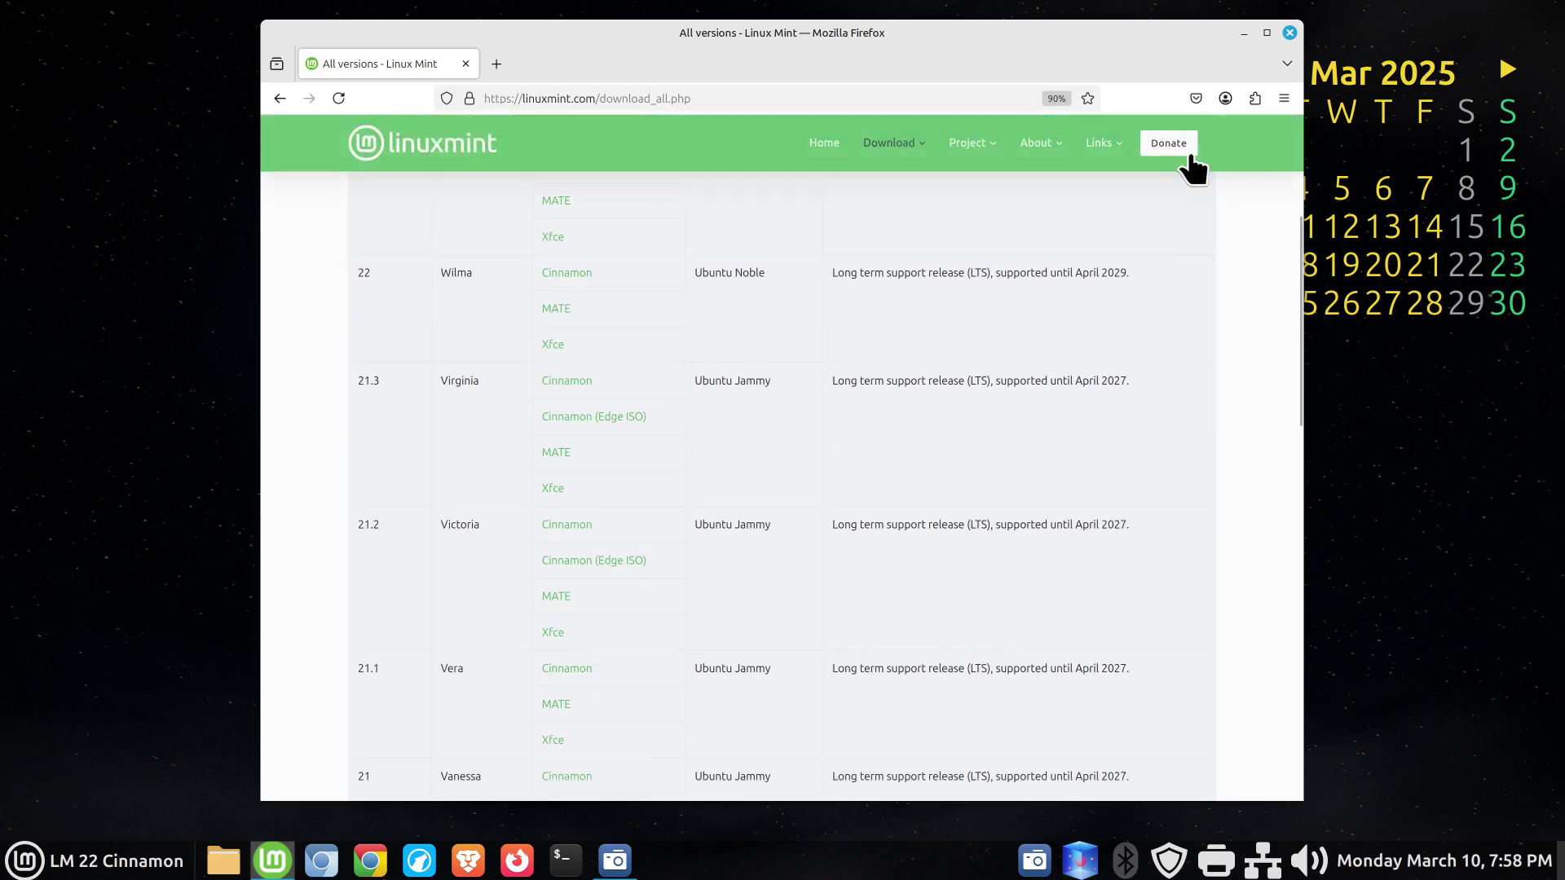
pyautogui.click(1289, 34)
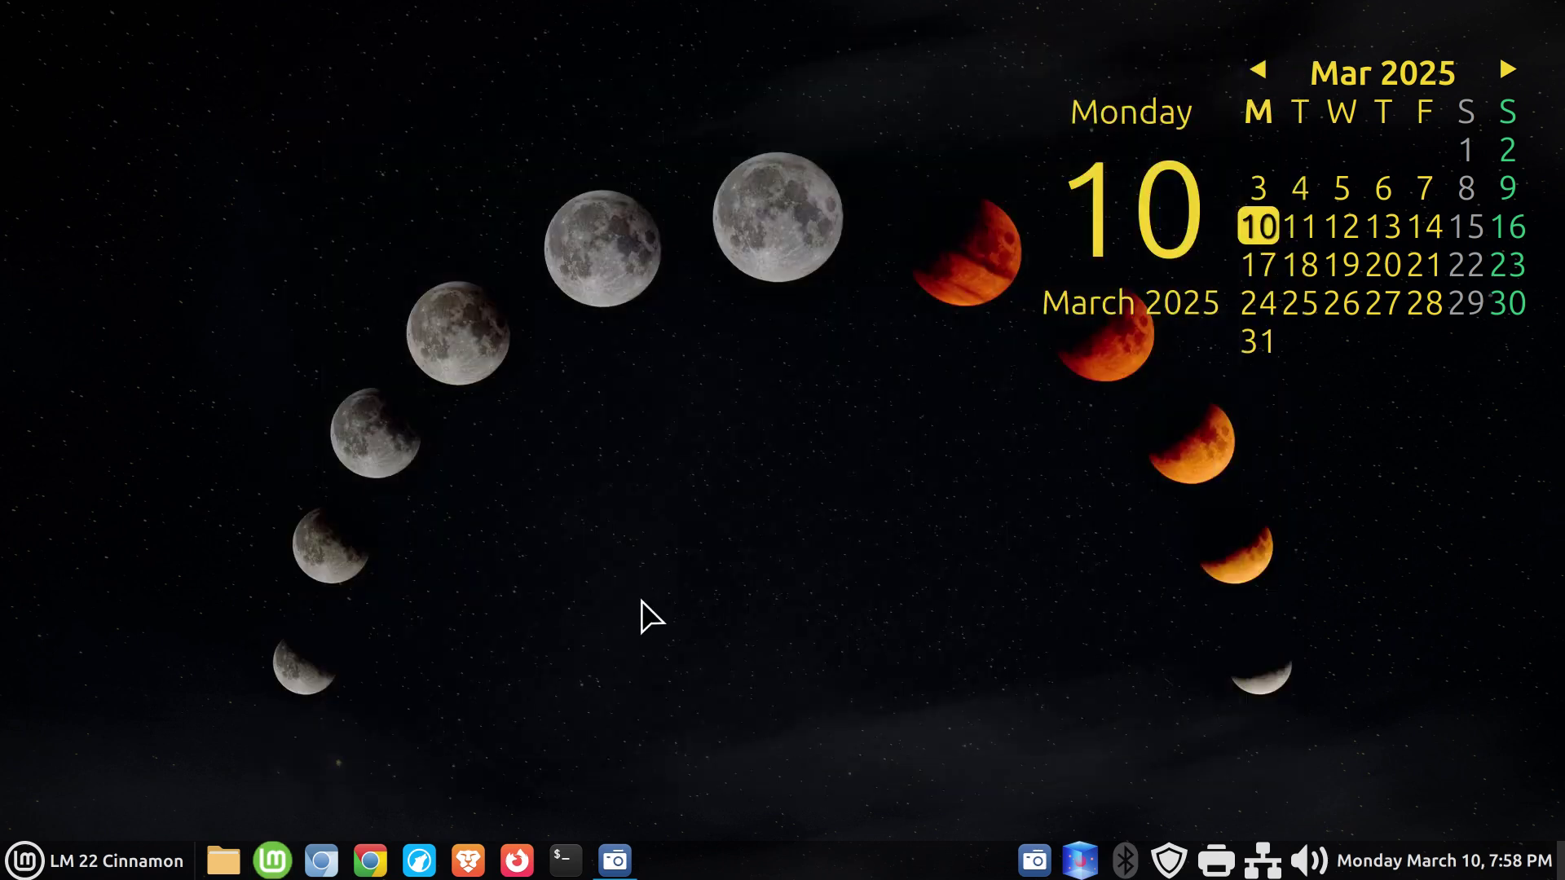
# - Browse the Cinnamon Menu categories such as Internet and Games, then close the menu
pyautogui.click(79, 864)
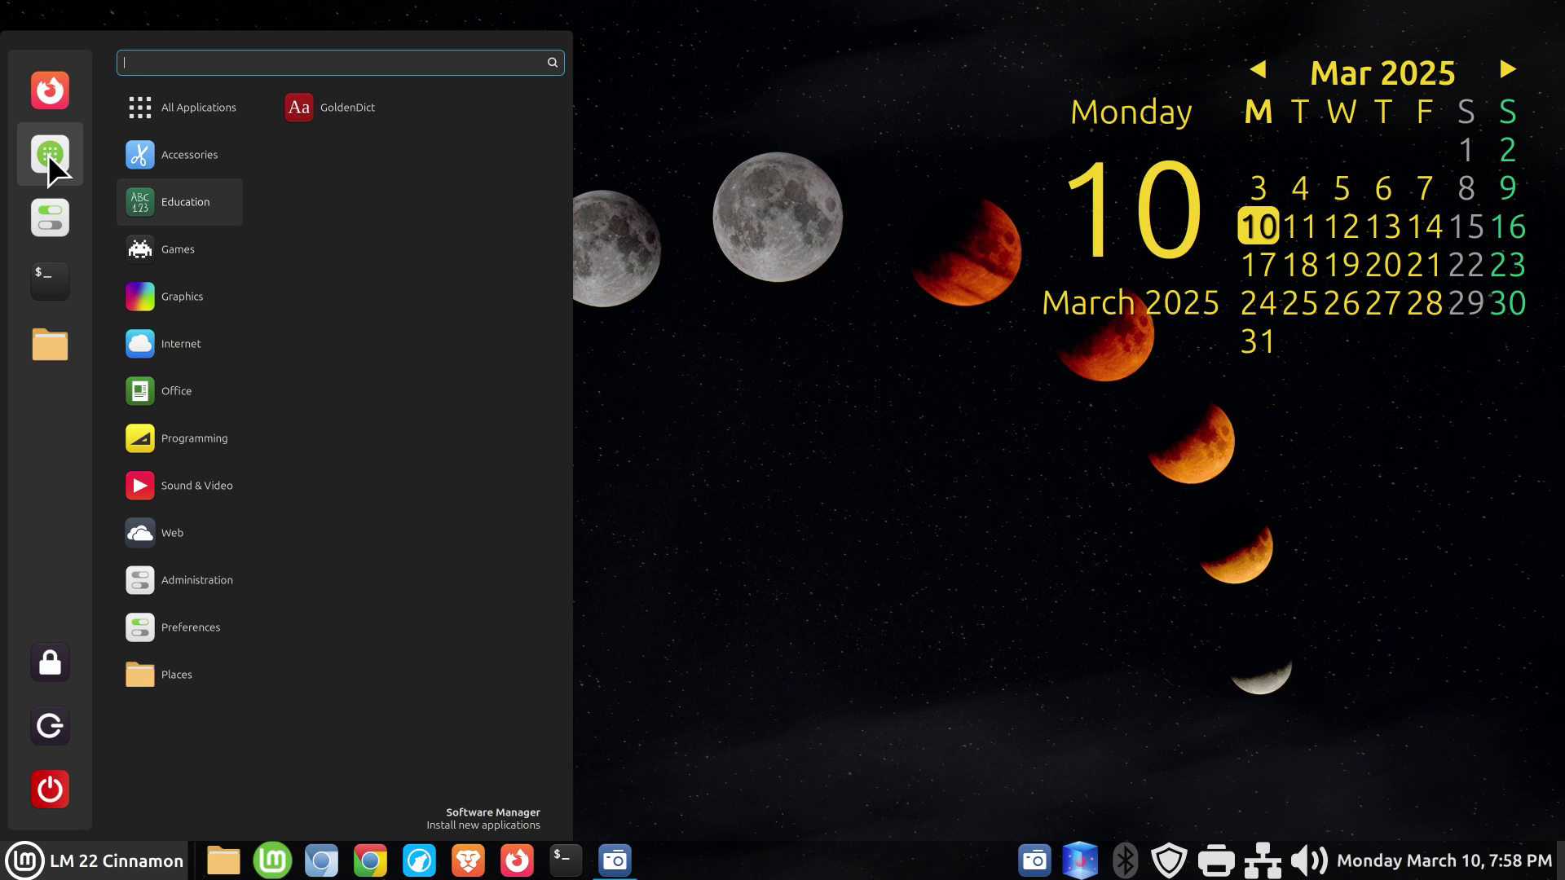
pyautogui.moveTo(168, 339)
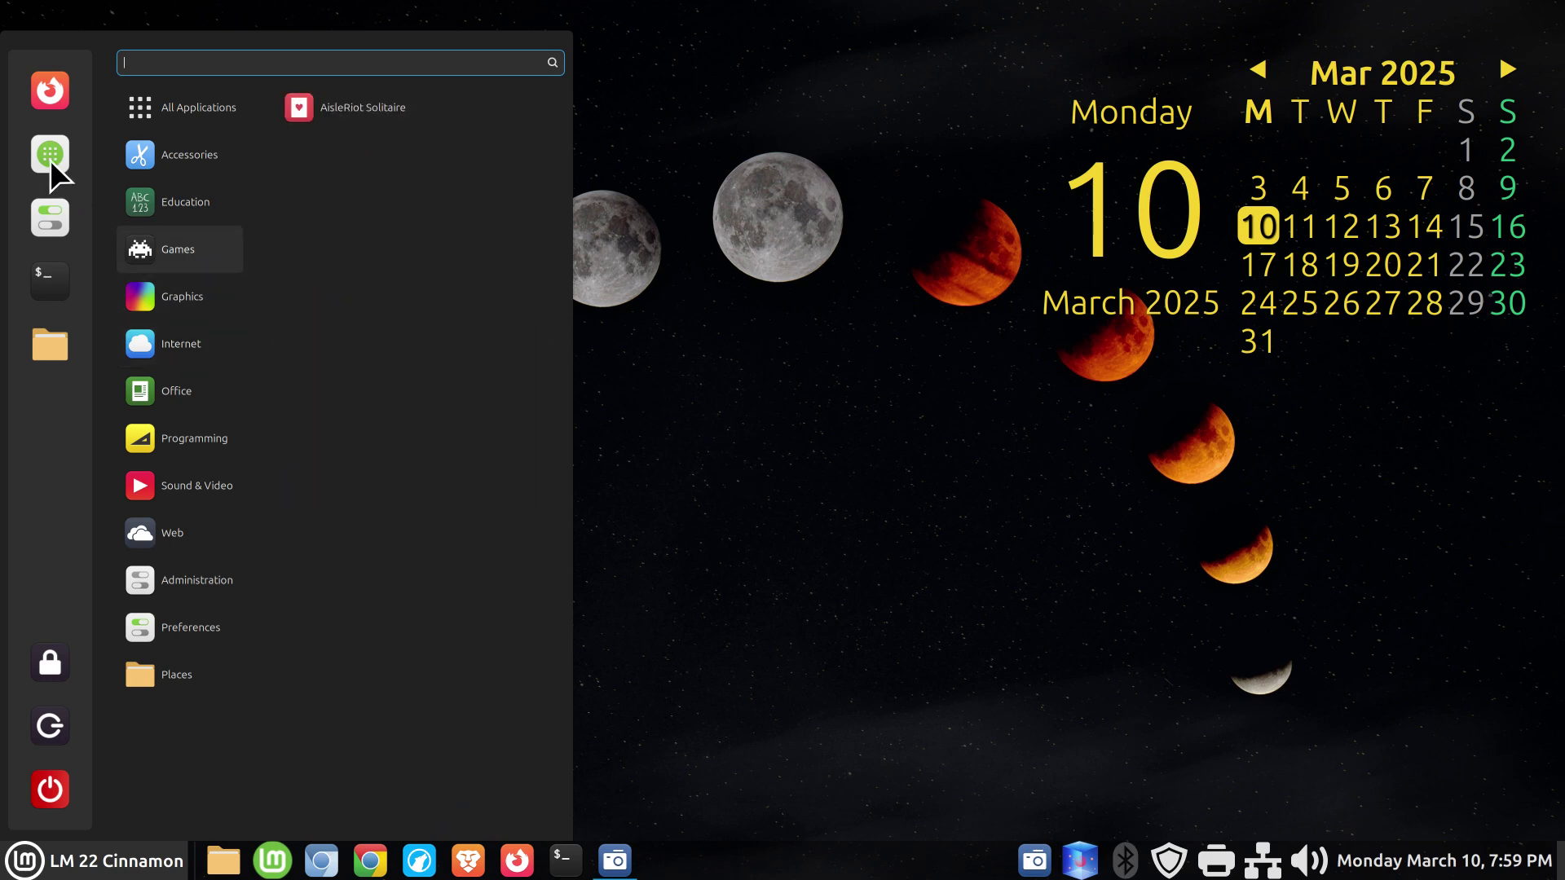
pyautogui.click(808, 518)
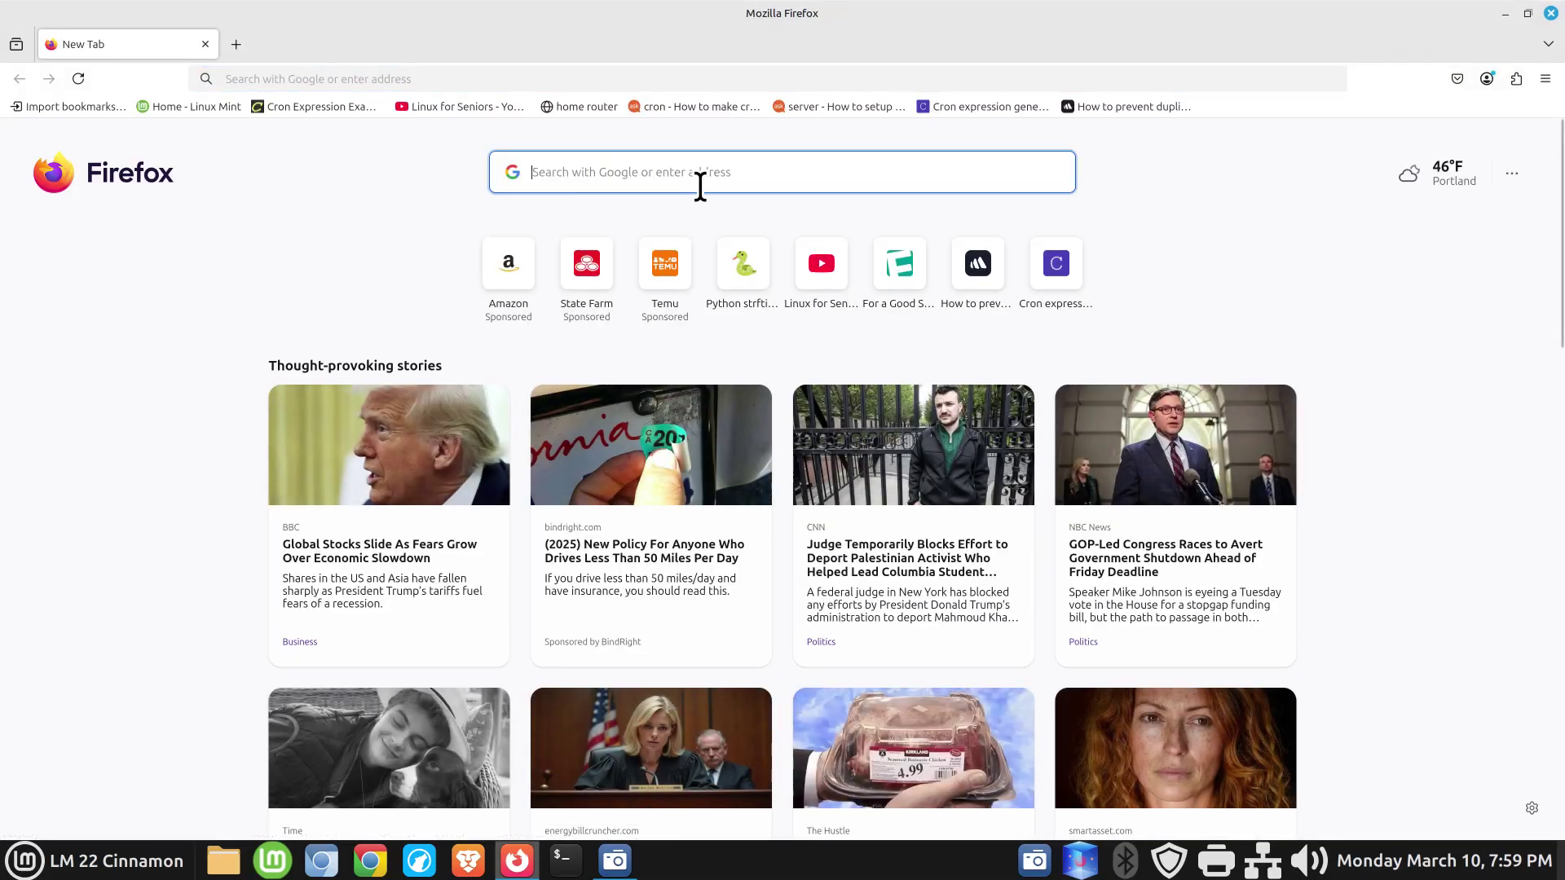
# - Search for 'google chrome' from the Firefox address bar
pyautogui.write('goo')
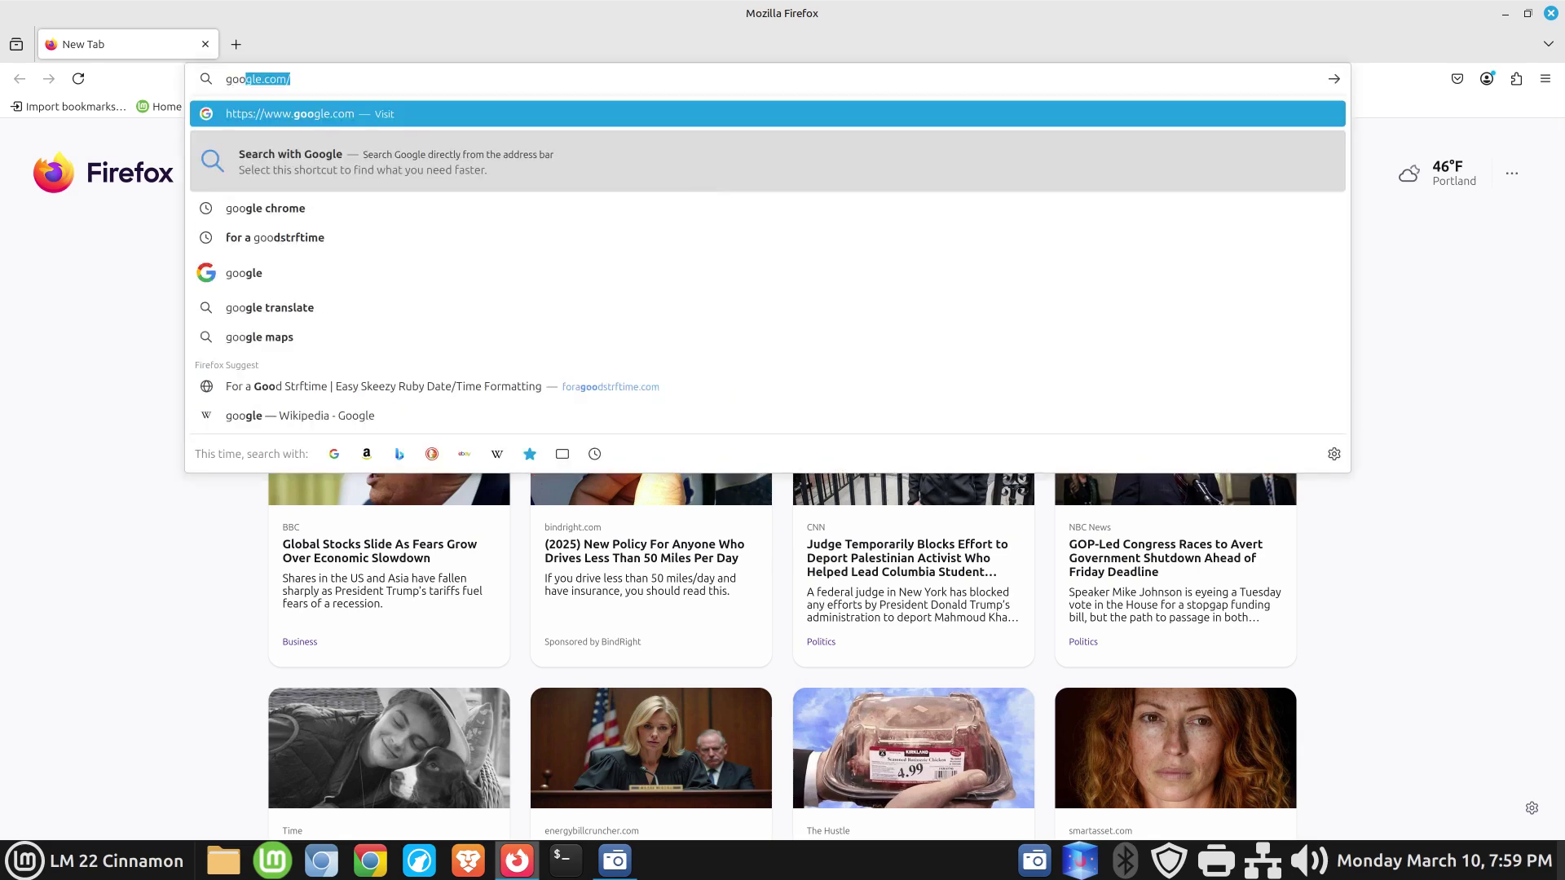
pyautogui.write('gle chr')
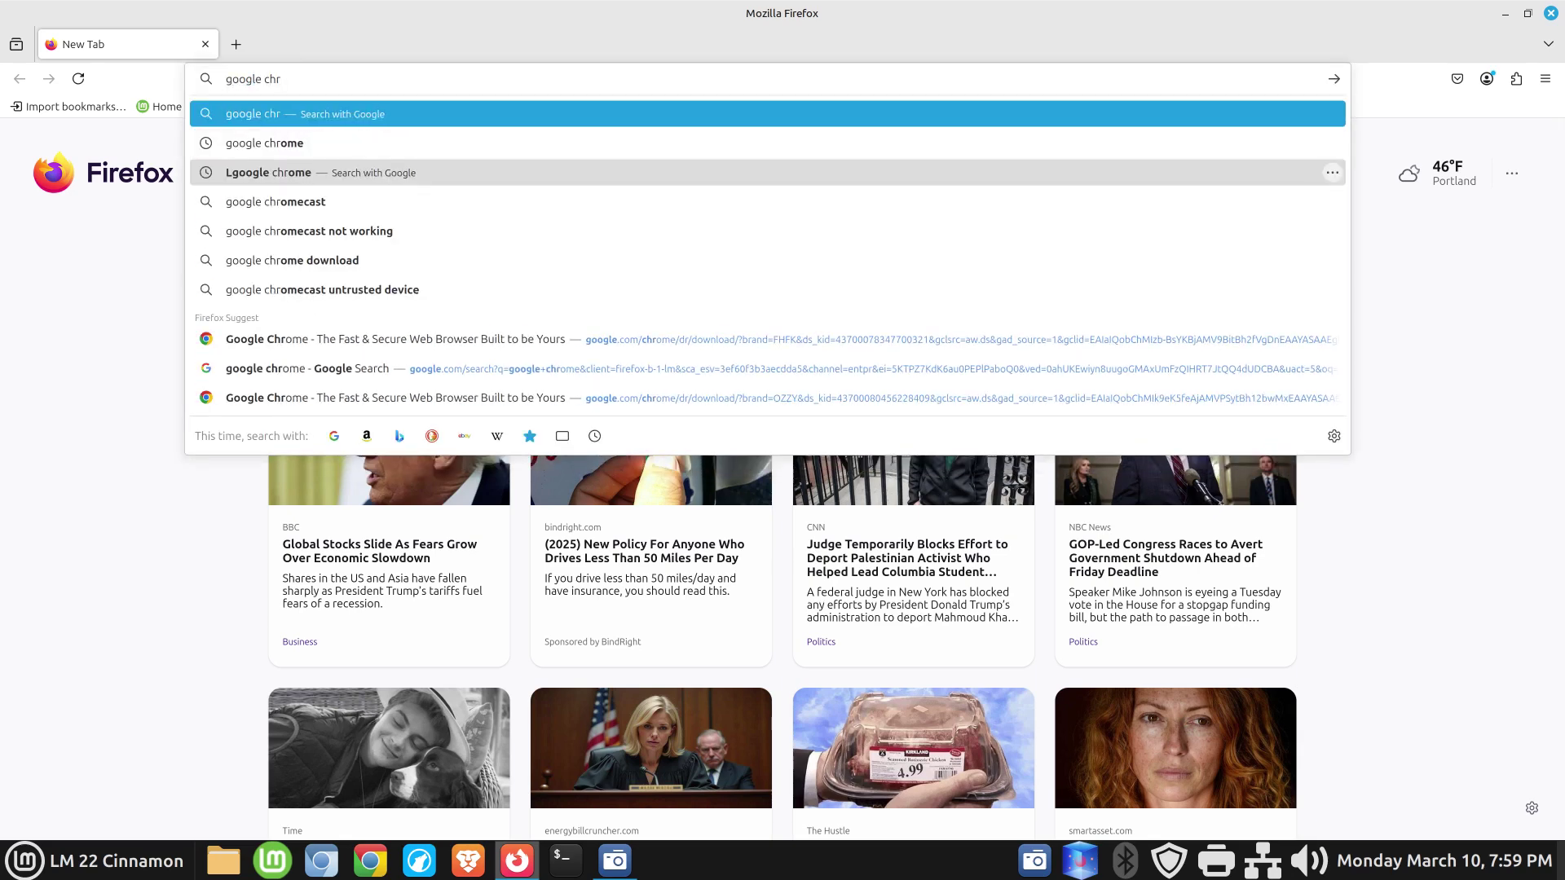
pyautogui.write('ome')
pyautogui.press('Return')
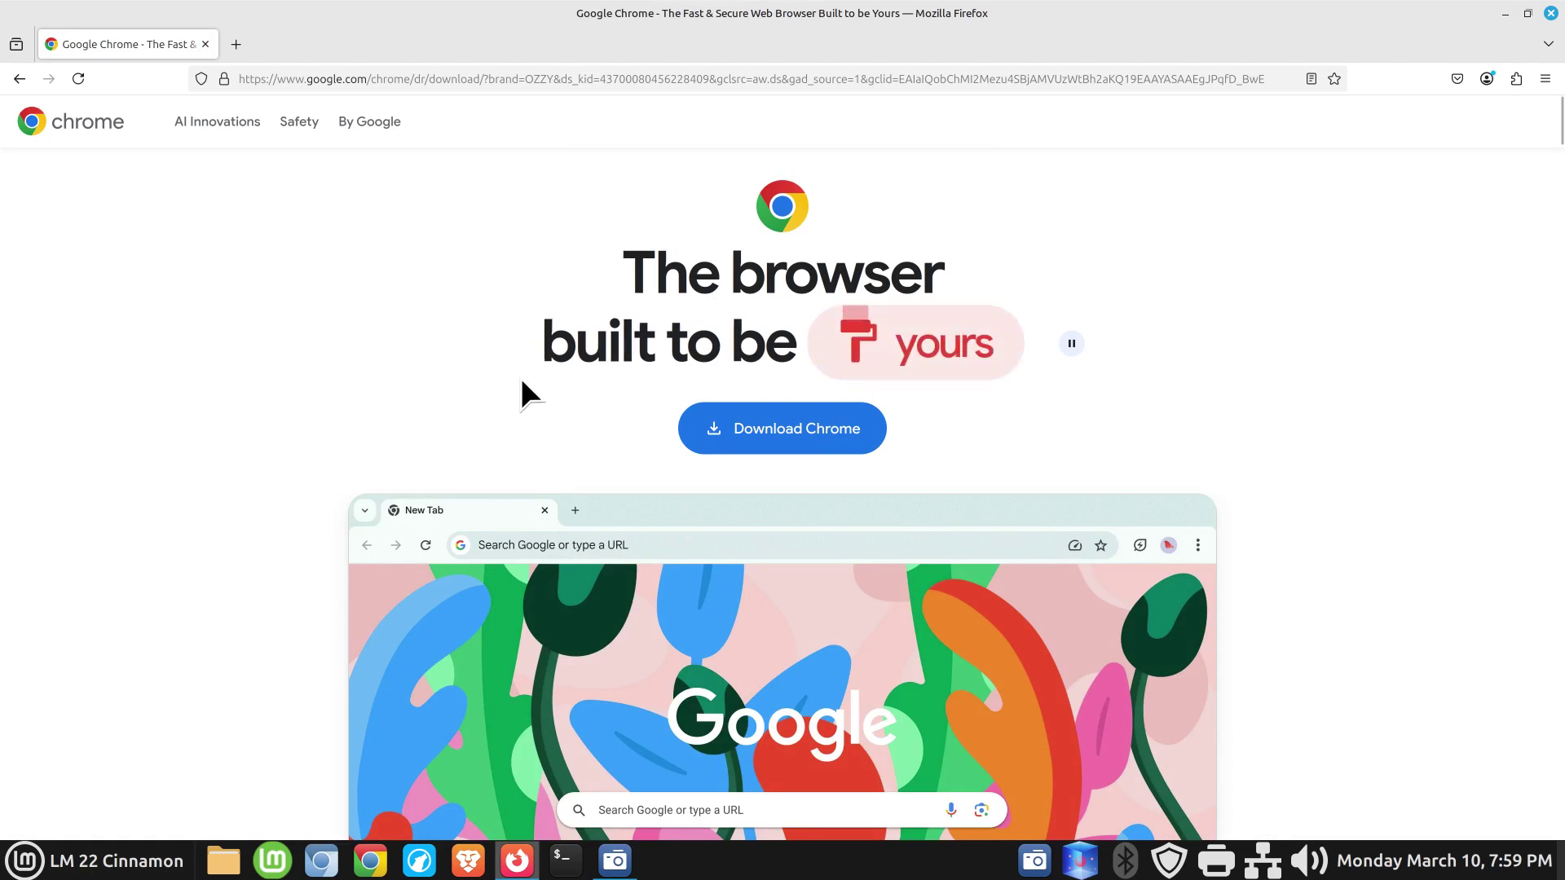
# - Review the Linux package options on the Get Chrome download page, then close Firefox
pyautogui.click(804, 432)
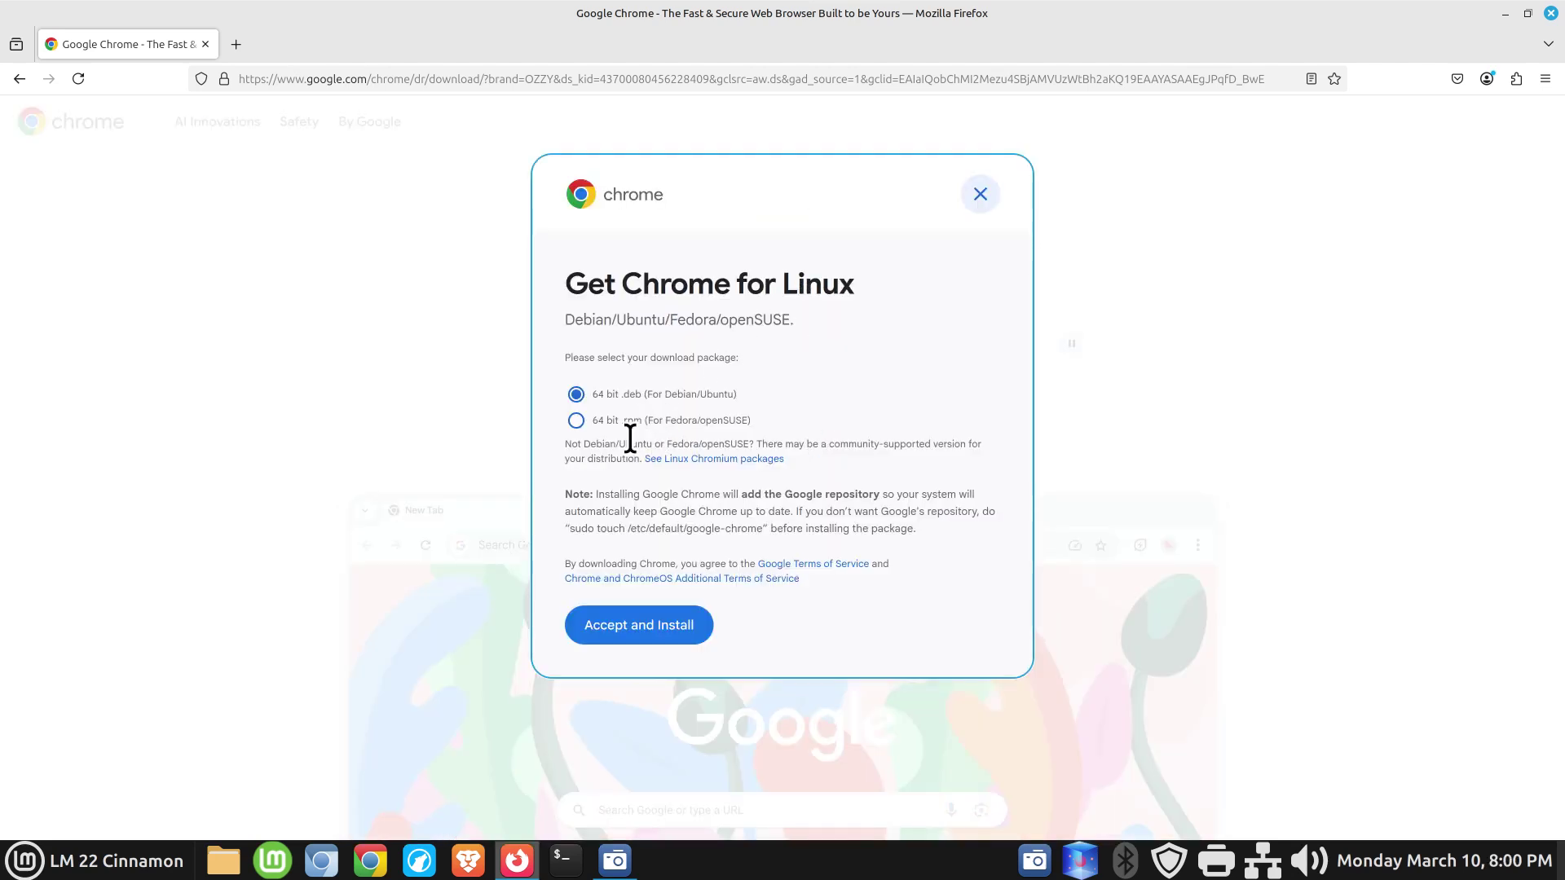
pyautogui.click(576, 421)
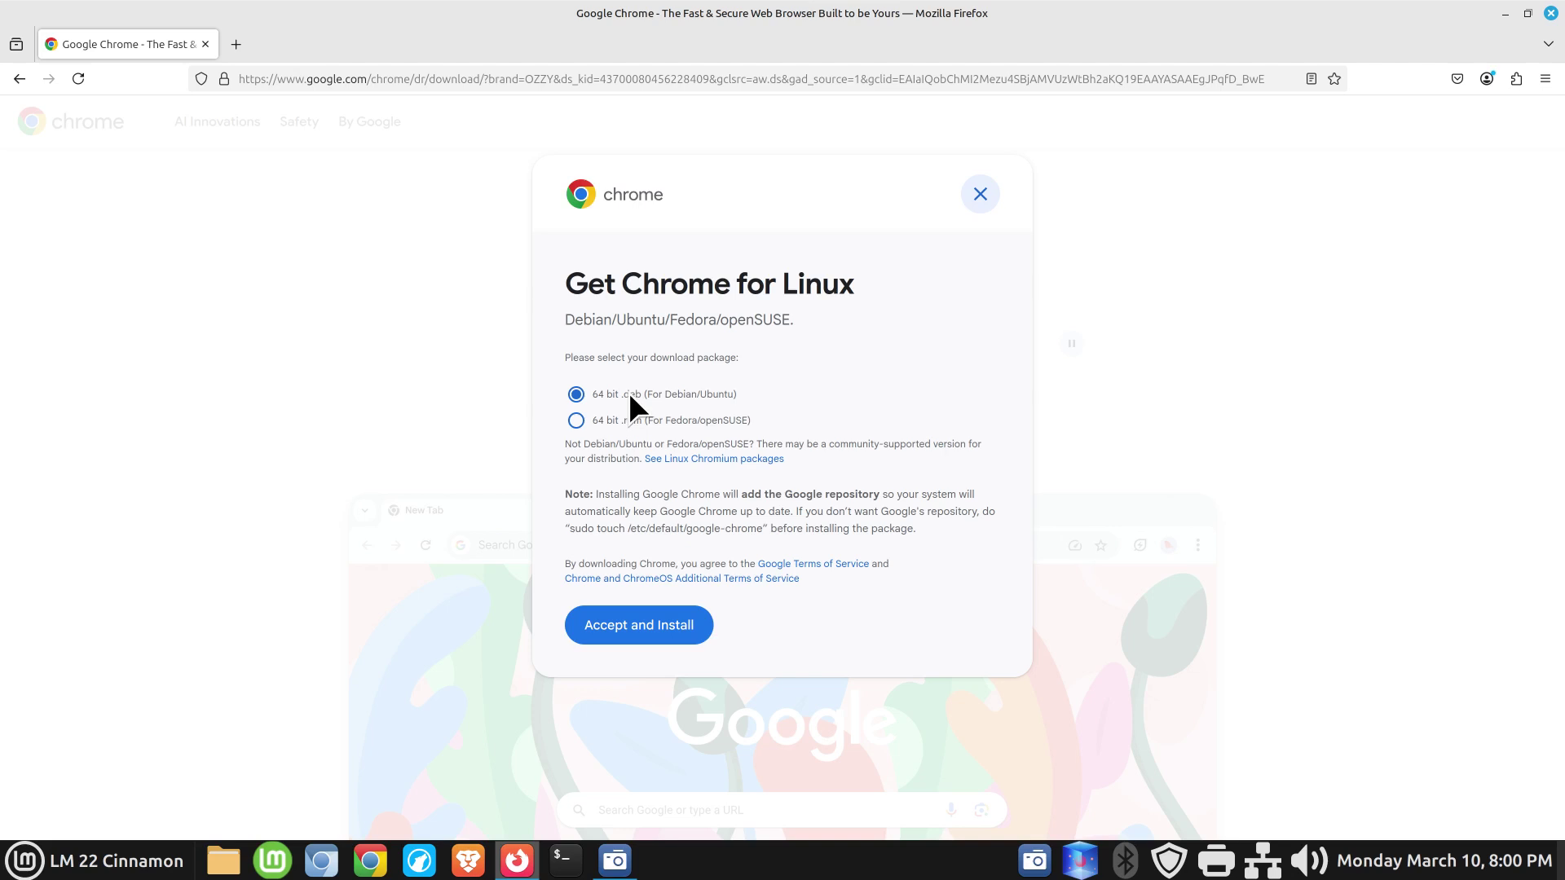
pyautogui.click(1550, 13)
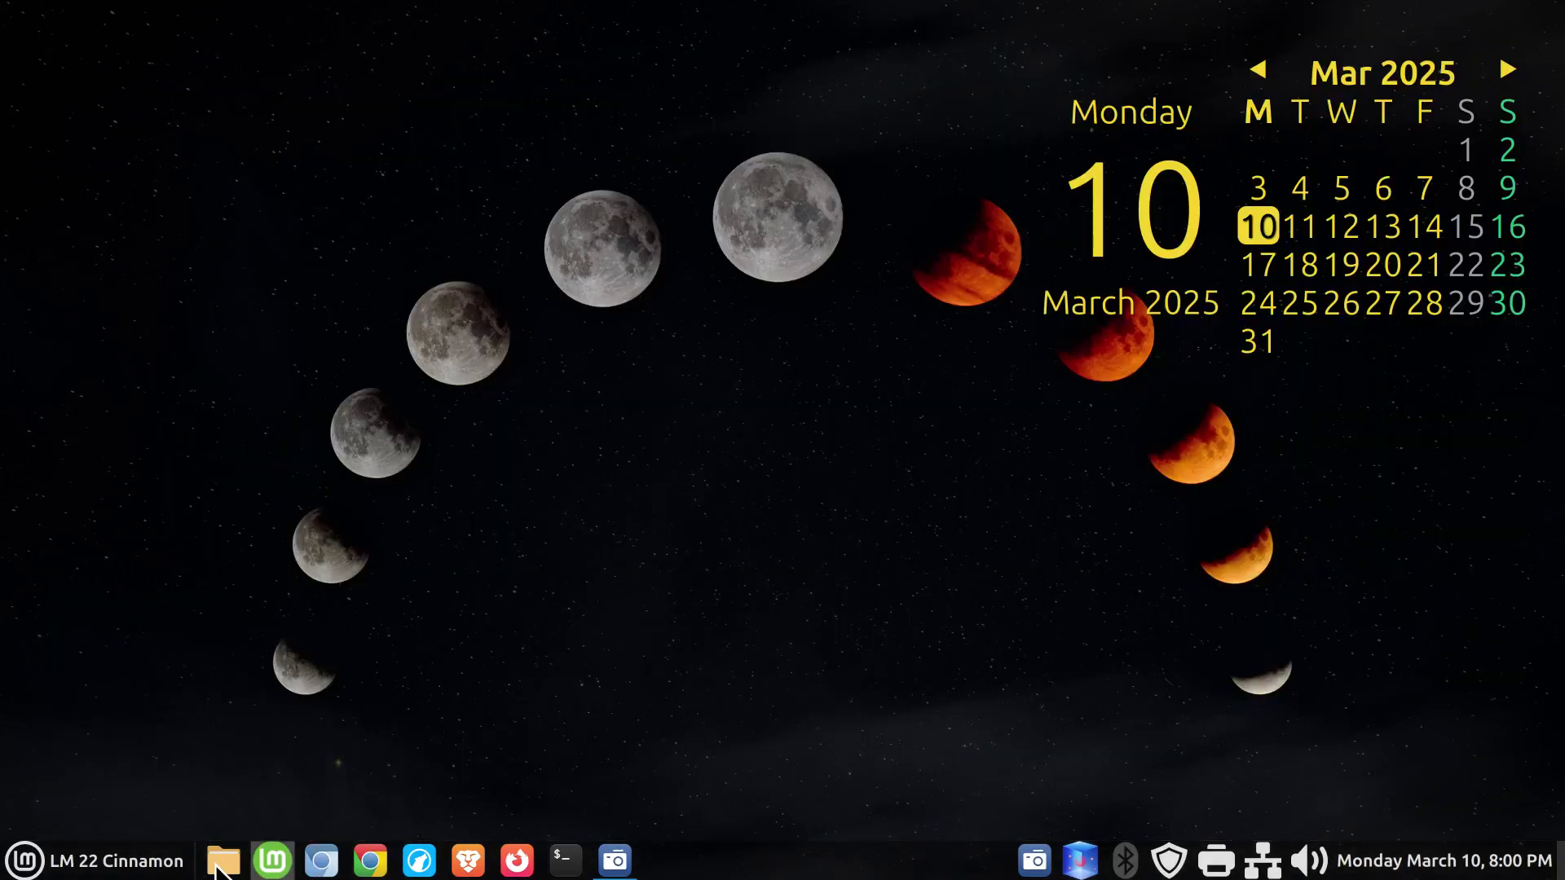
# - Open google-chrome-stable_current_amd64.deb from Downloads, note Chrome 134 already installed, and close the installer
pyautogui.click(223, 859)
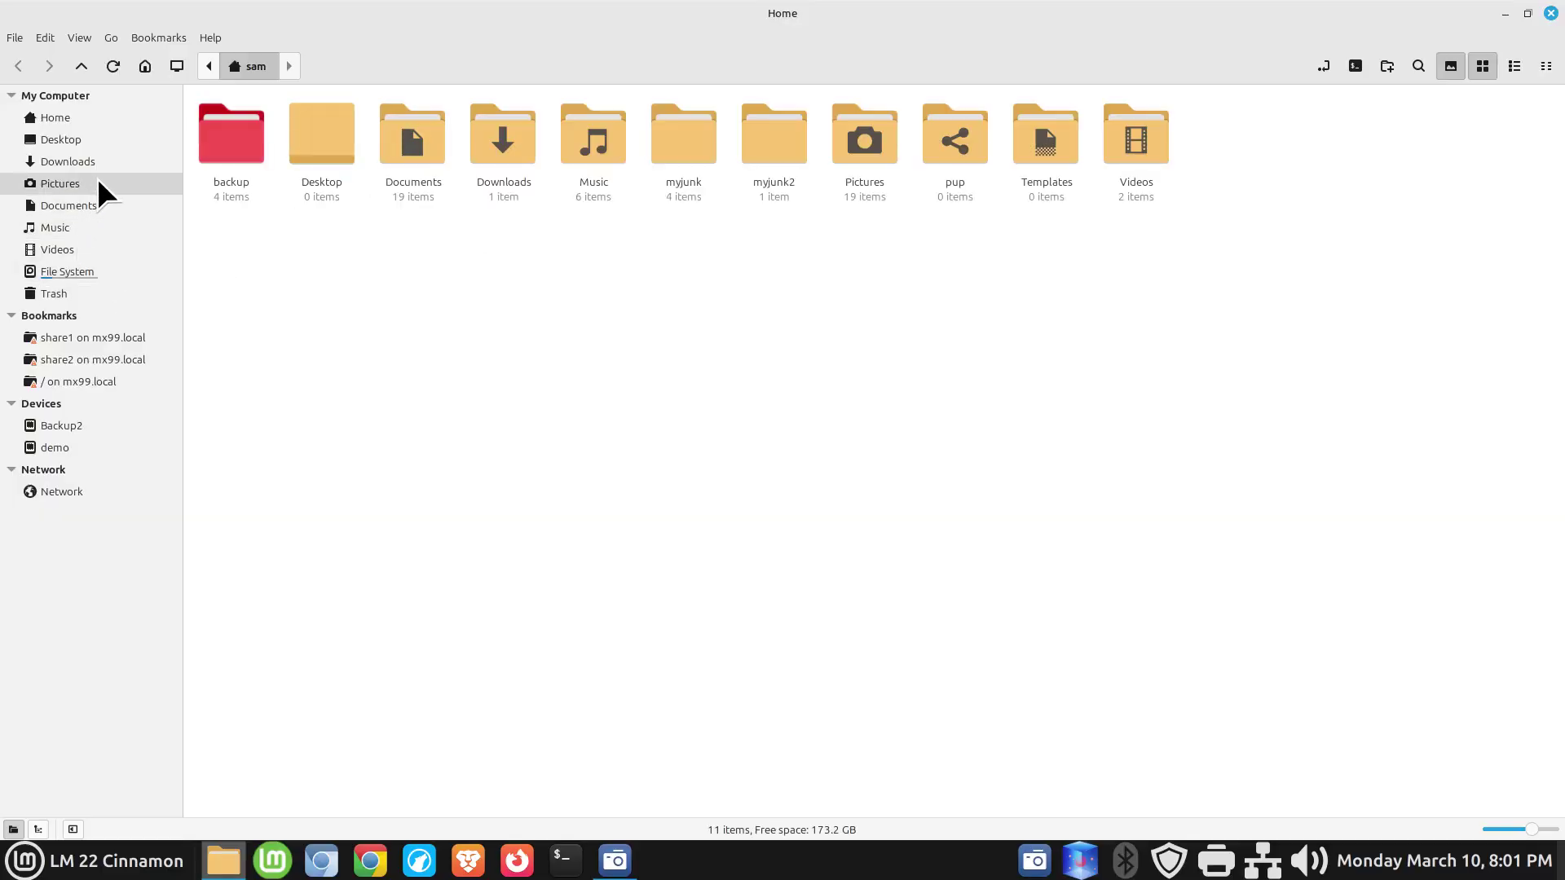
pyautogui.click(101, 160)
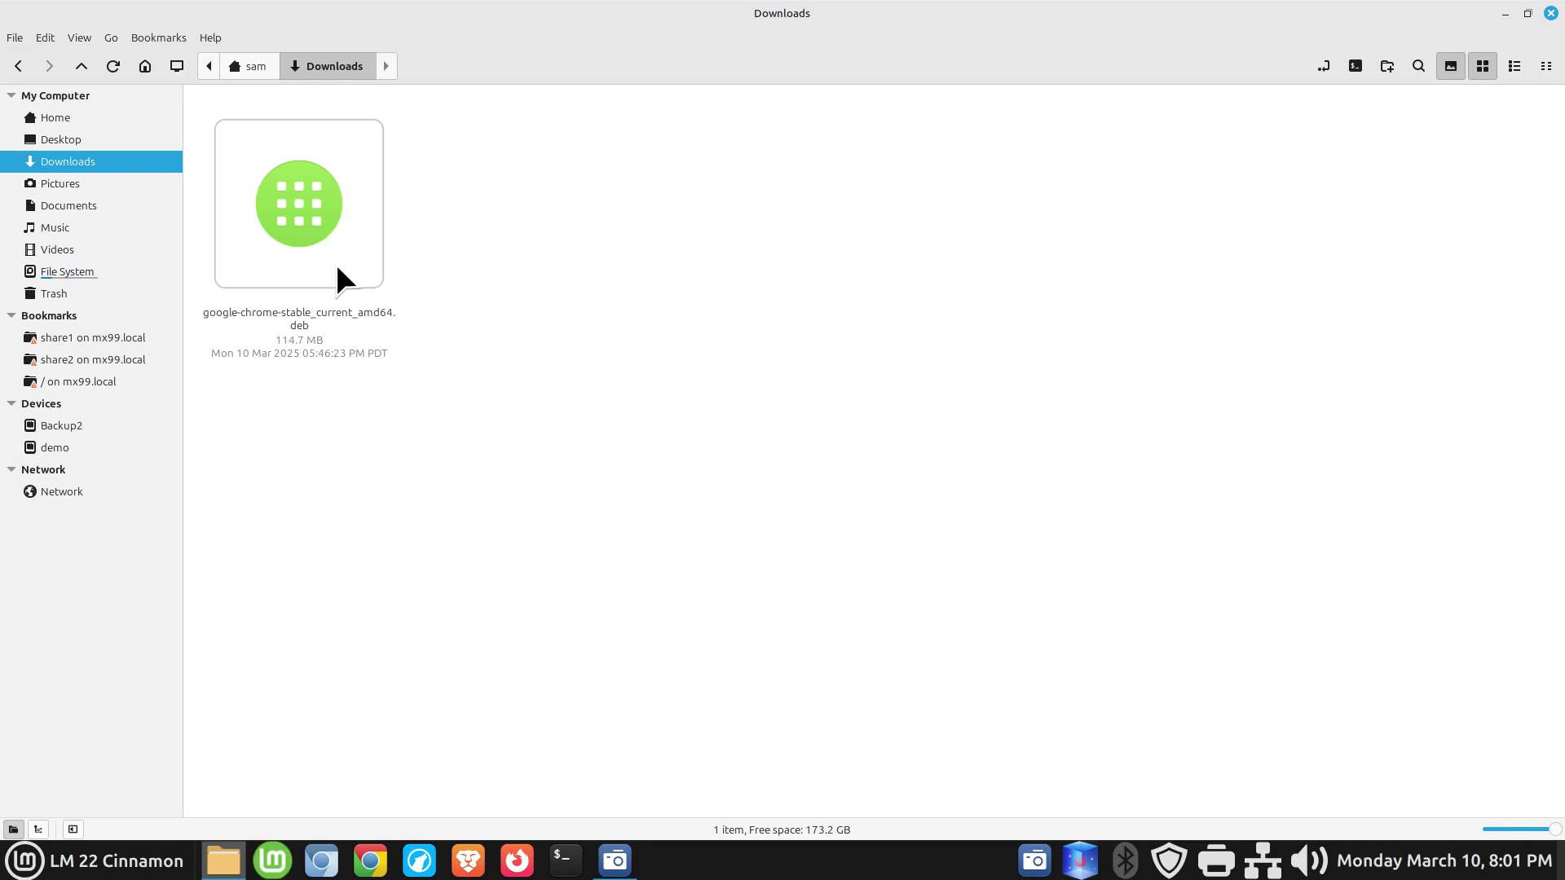
pyautogui.doubleClick(300, 202)
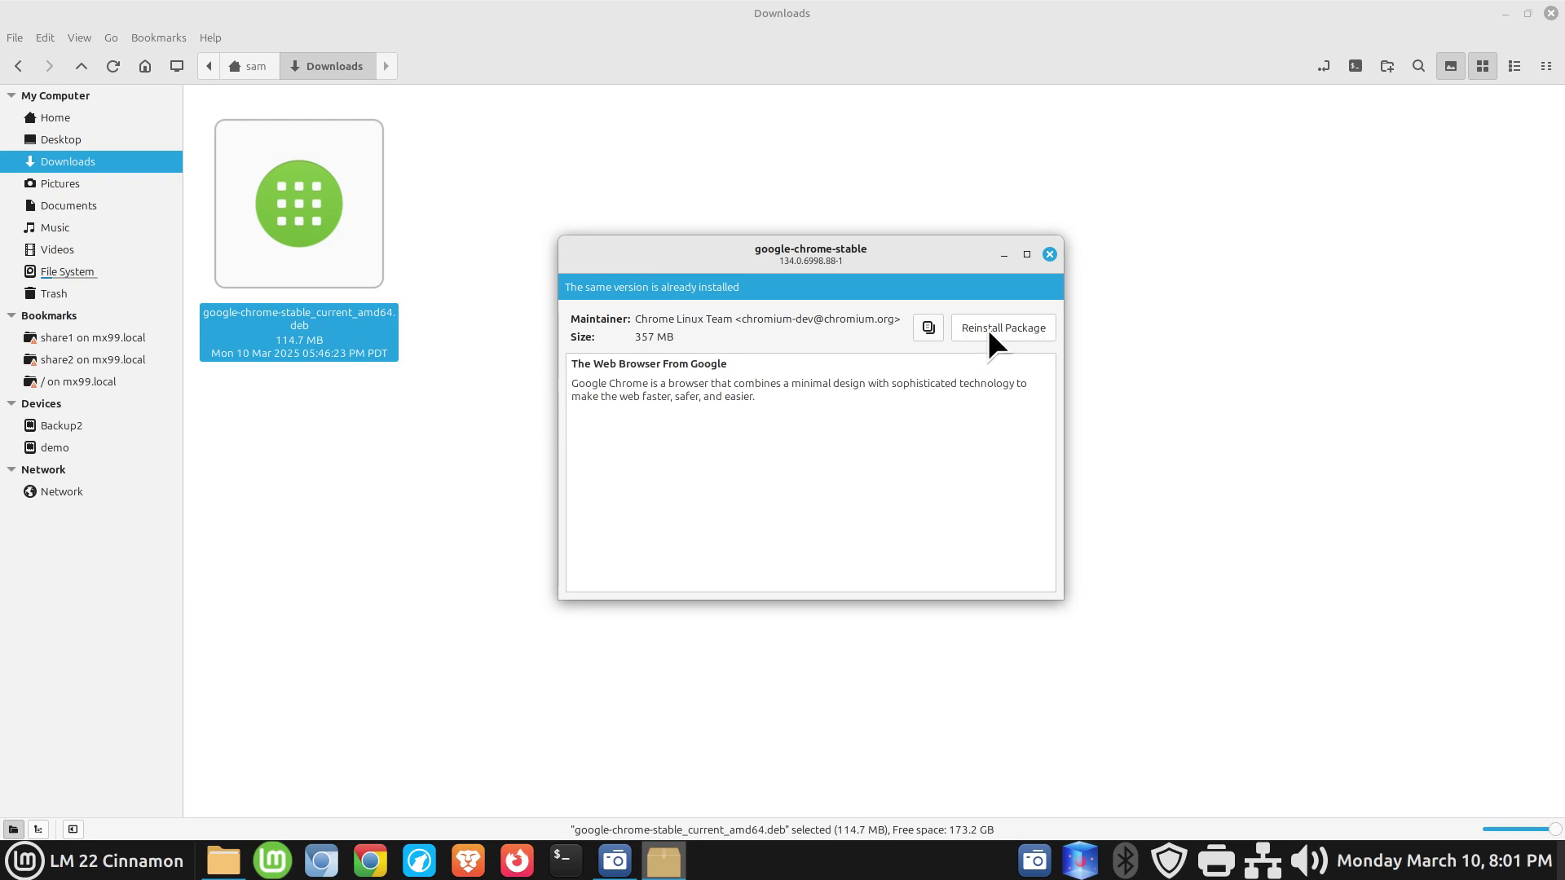
pyautogui.click(1049, 255)
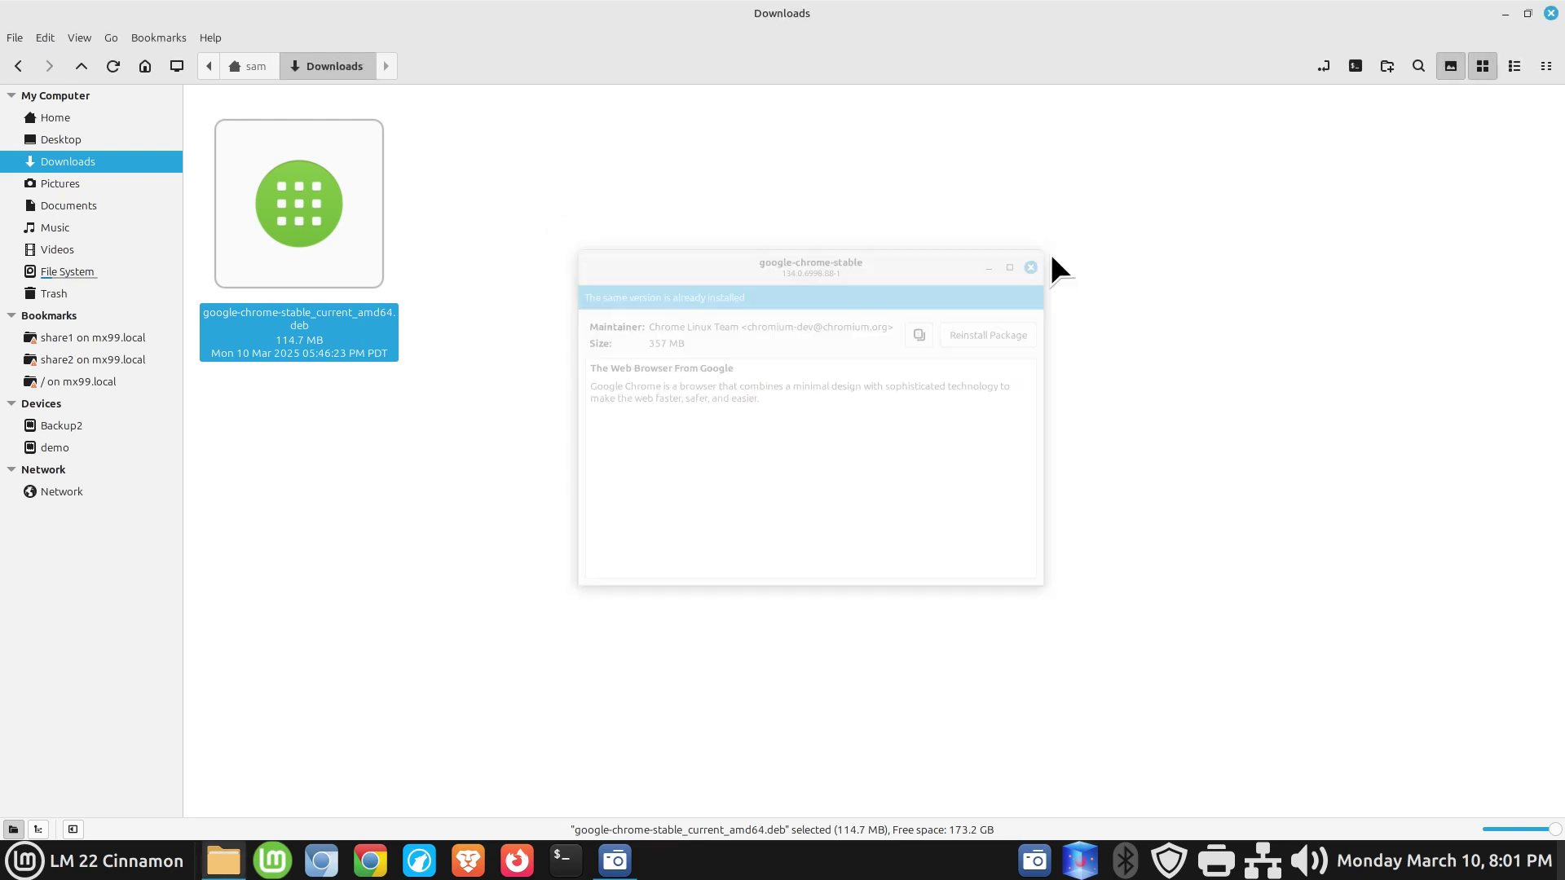
# - Close the Downloads window and inspect Google Chrome's options under the menu's Internet category
pyautogui.click(1550, 13)
pyautogui.click(25, 861)
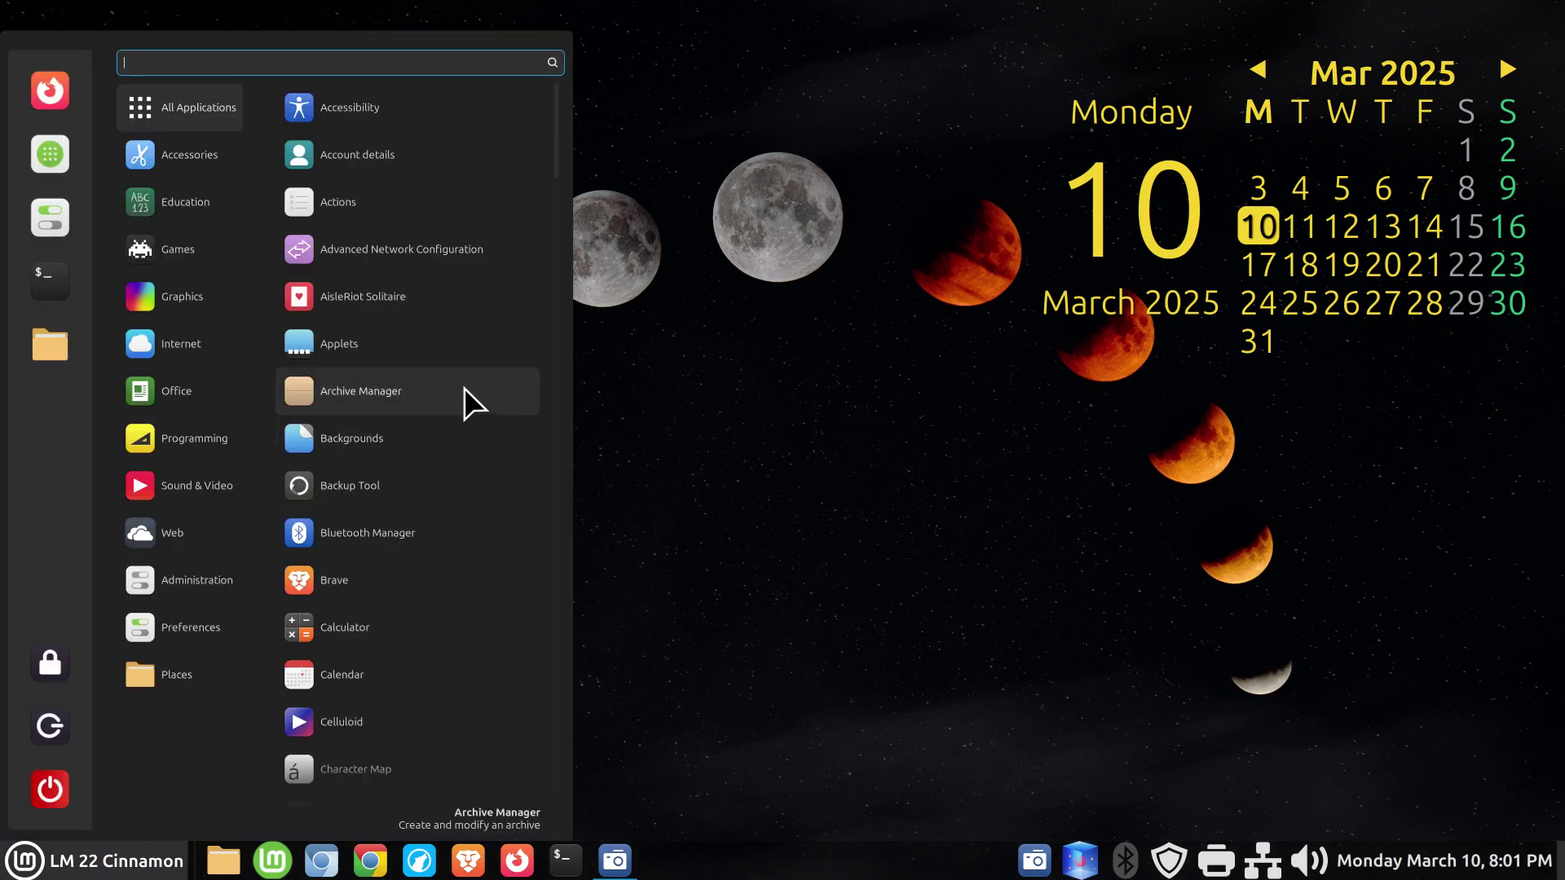
pyautogui.moveTo(209, 310)
pyautogui.moveTo(202, 351)
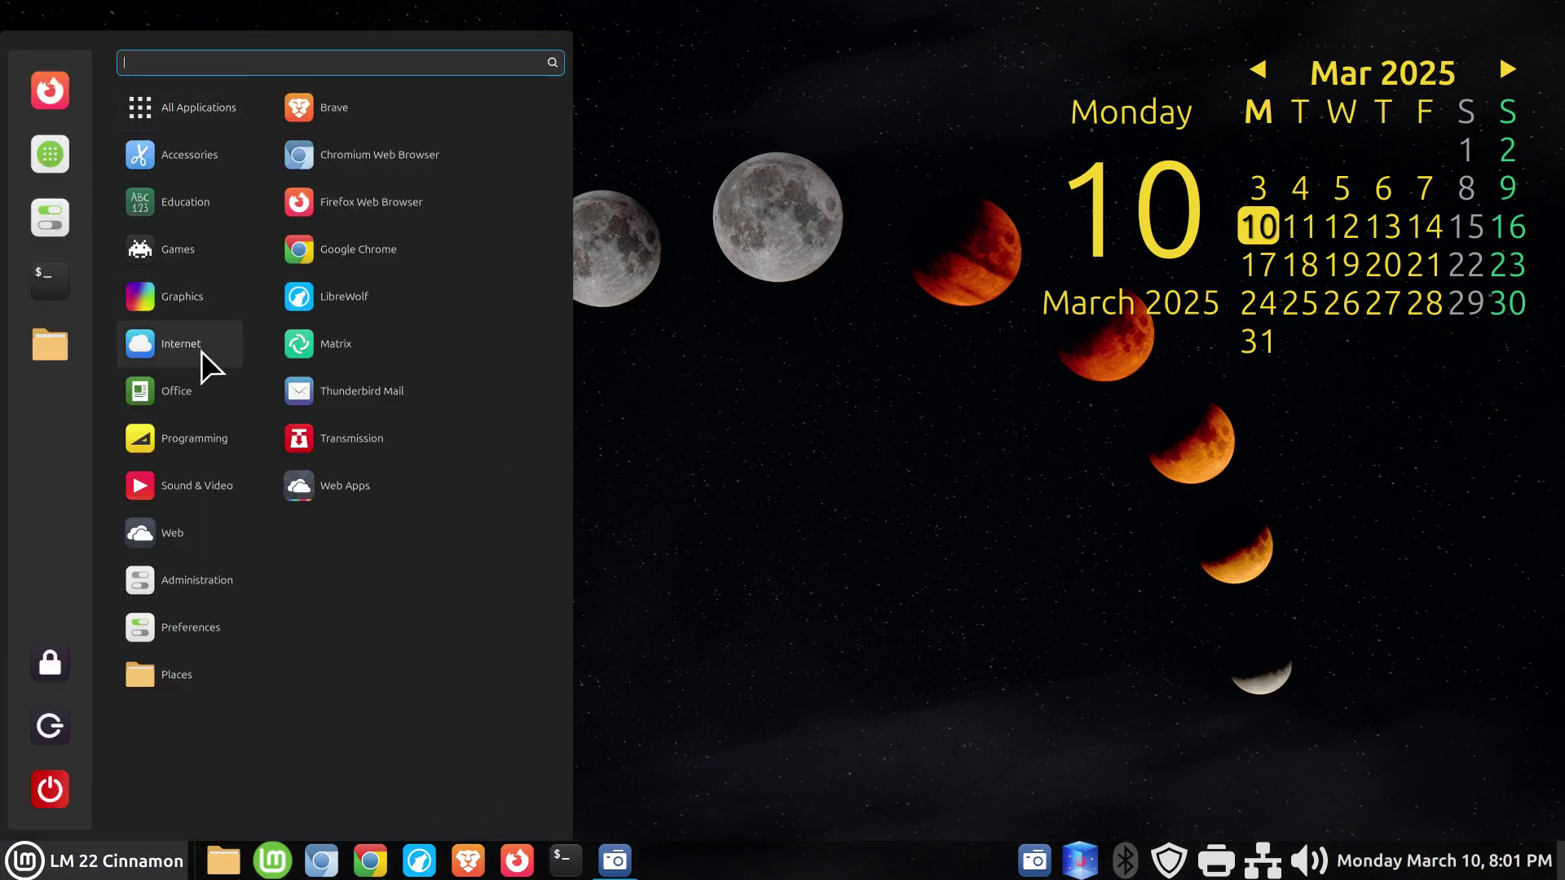
pyautogui.rightClick(365, 251)
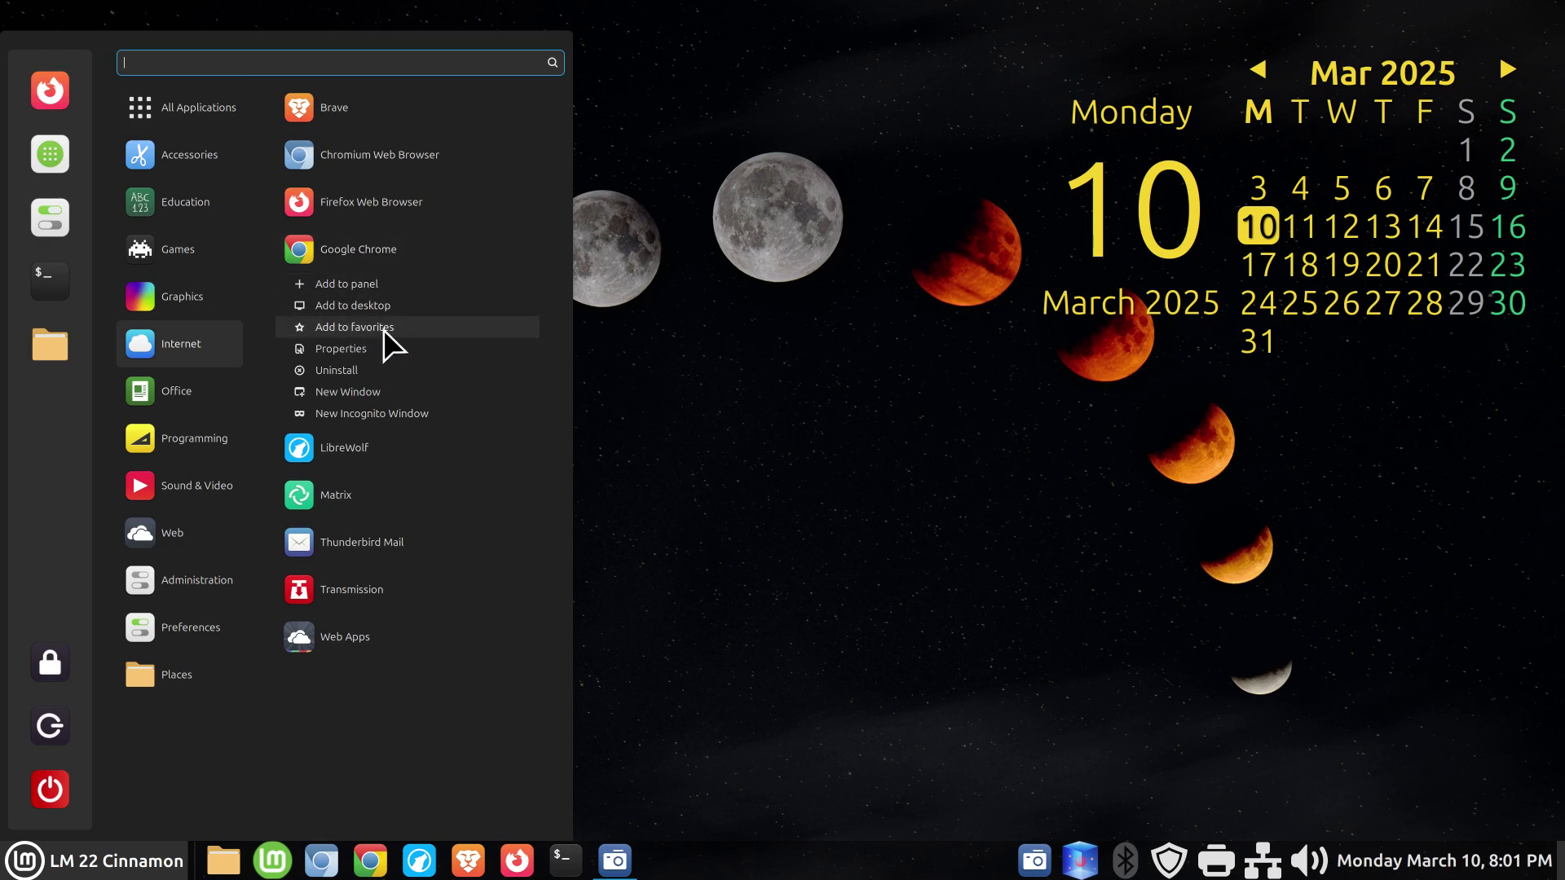
pyautogui.click(832, 563)
pyautogui.click(852, 693)
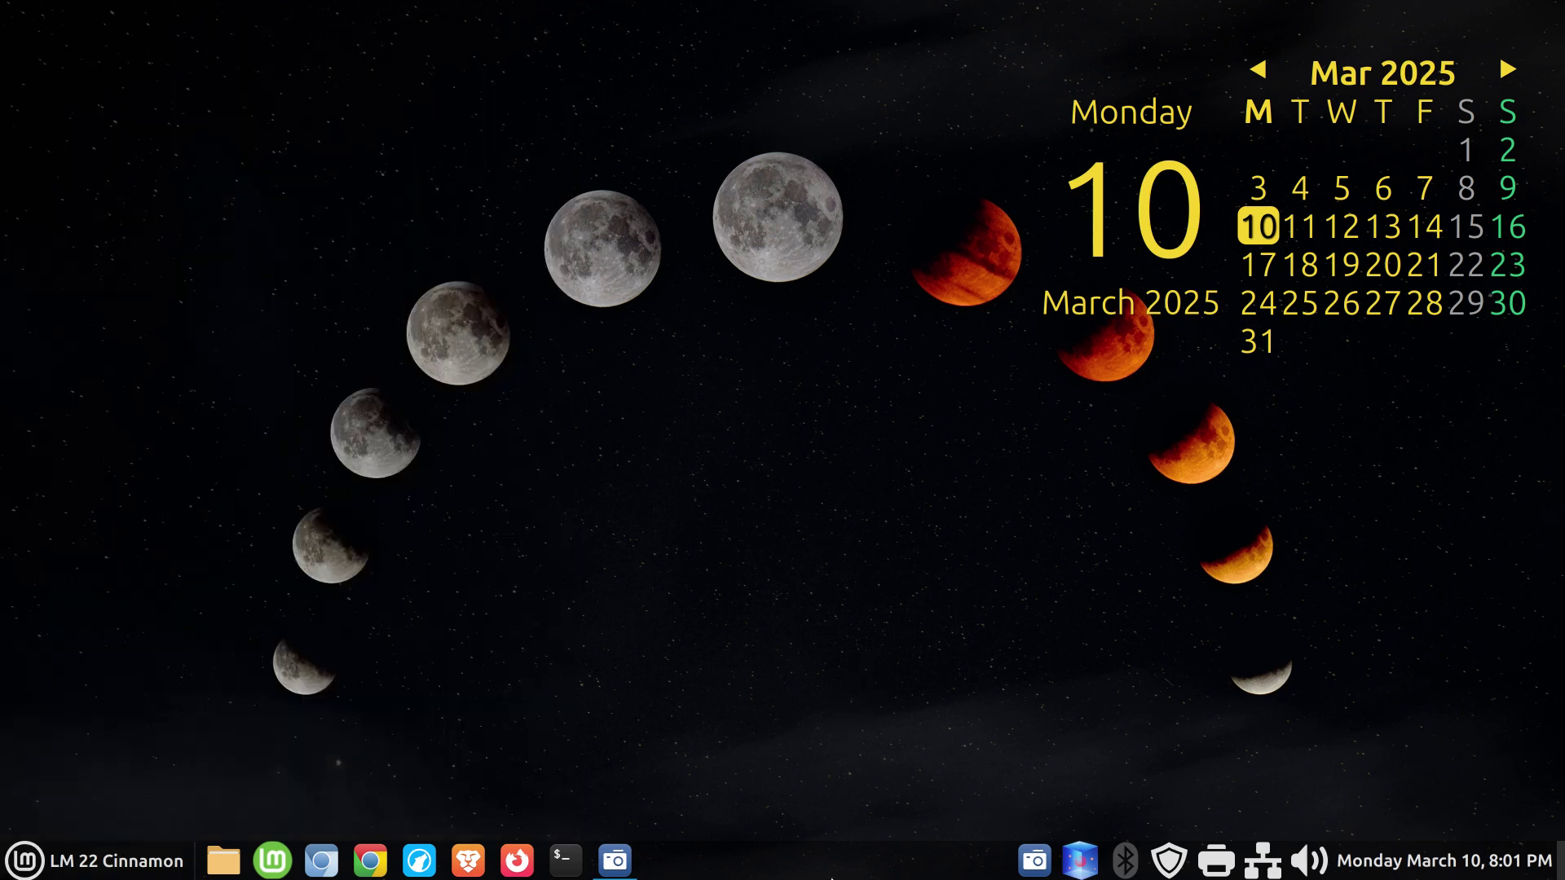
# - Open System Settings from the panel and scroll down its categories
pyautogui.rightClick(845, 858)
pyautogui.click(836, 812)
pyautogui.scroll(-8, 975, 590)
# - Open Software Sources and authenticate with the account password
pyautogui.click(801, 652)
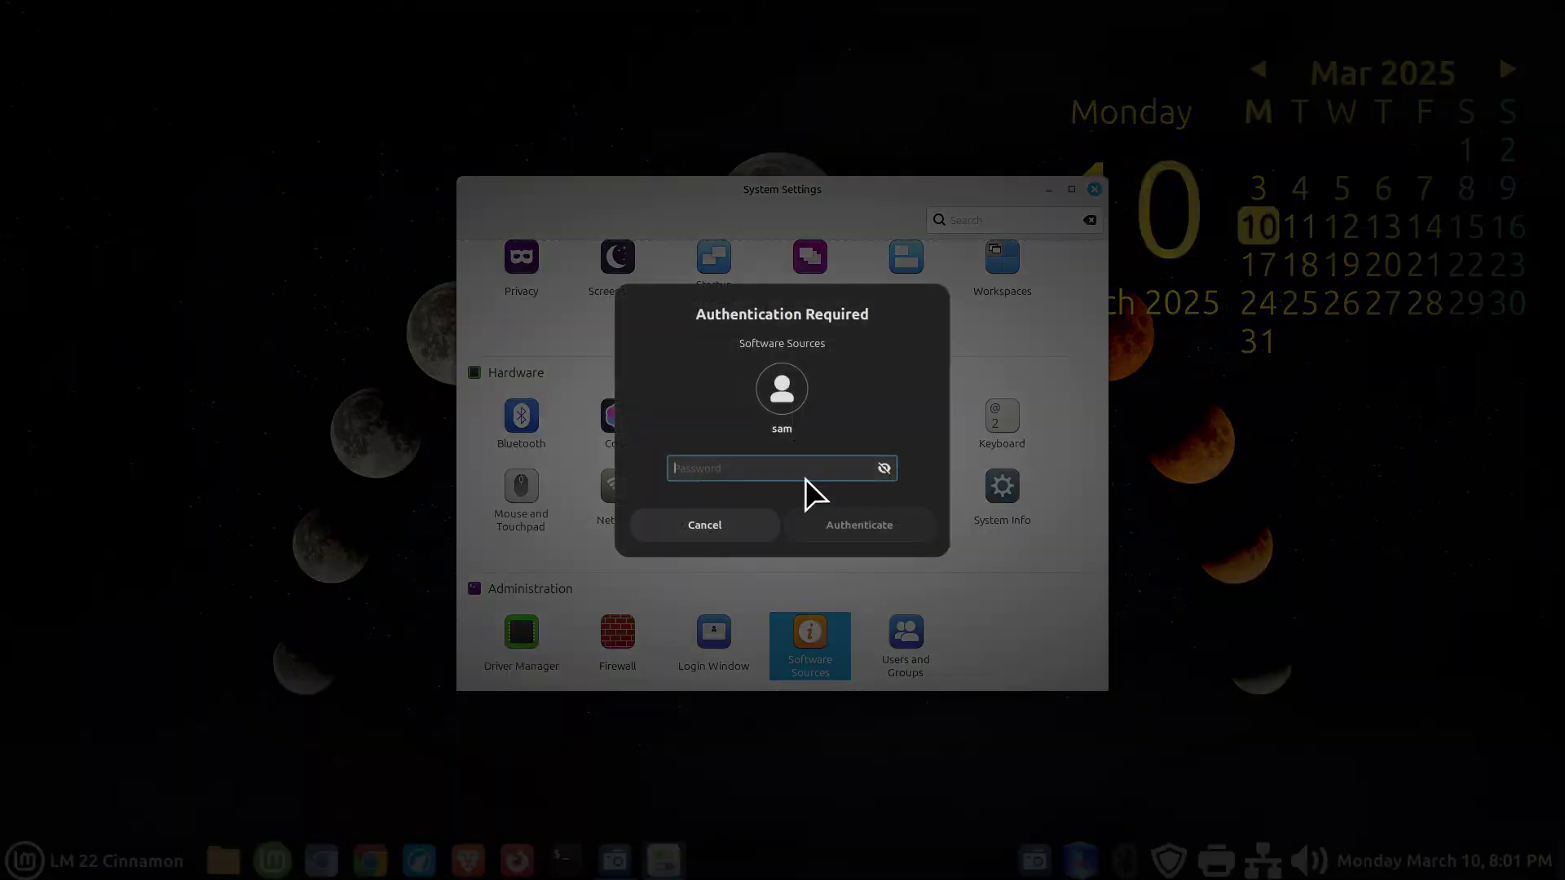
pyautogui.write('•••••')
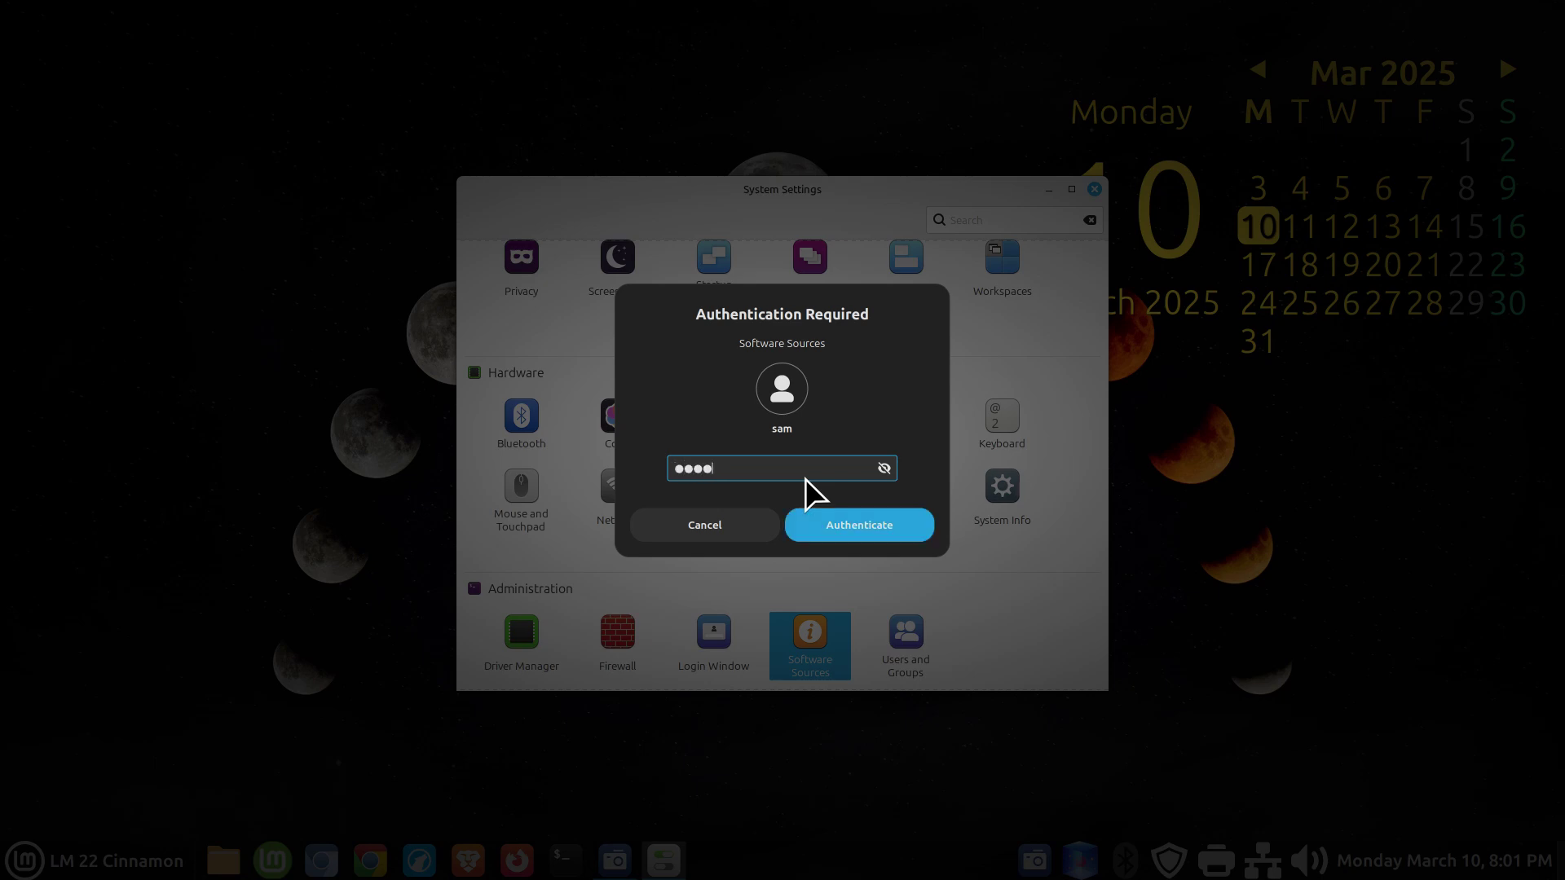
pyautogui.press('Return')
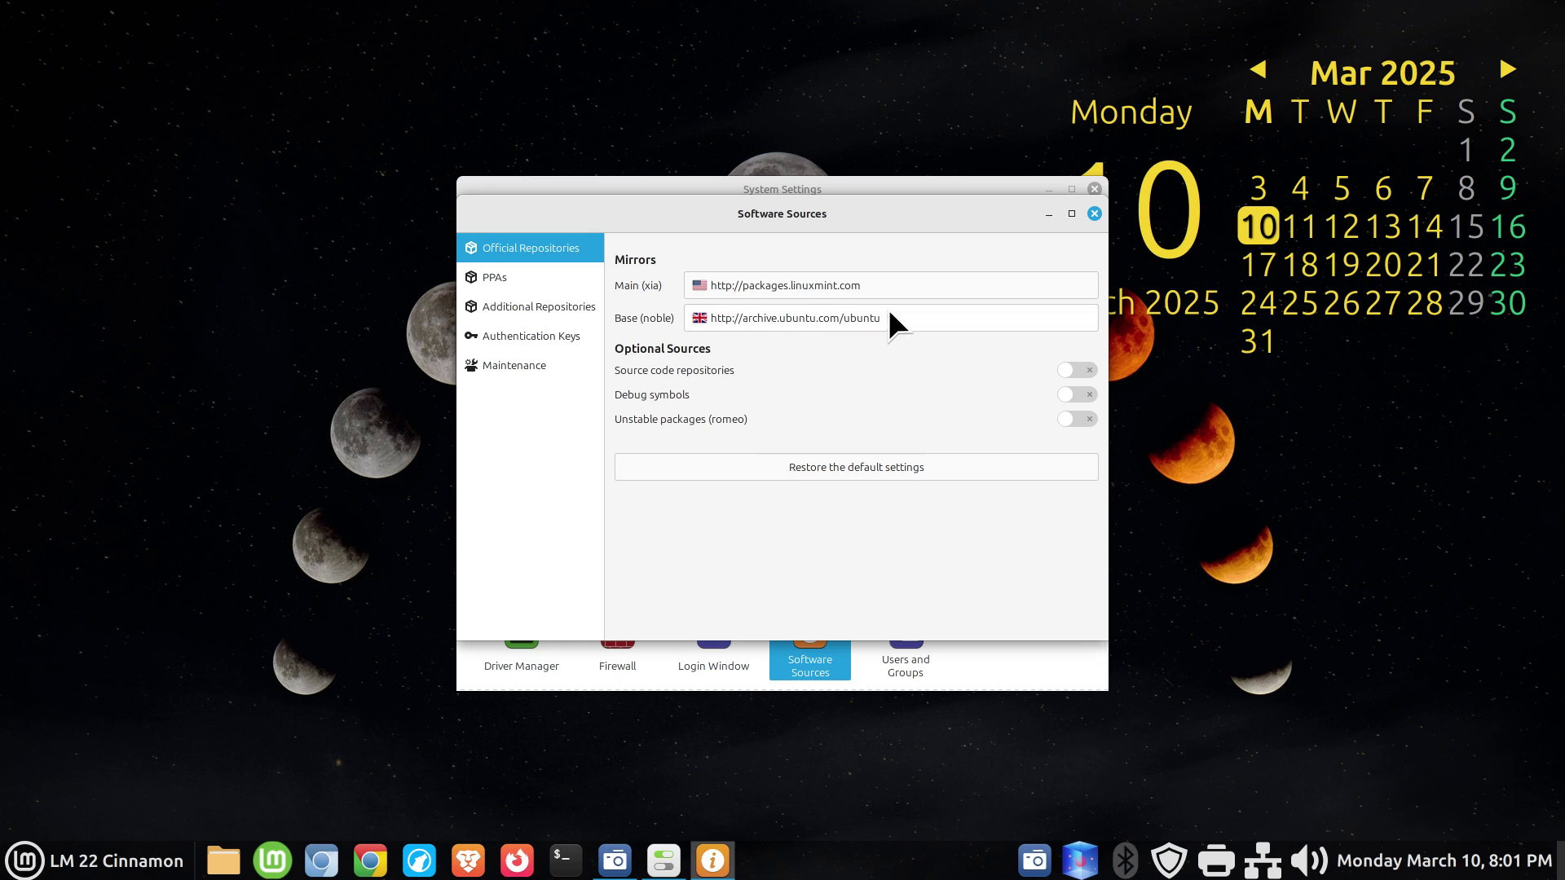
# - Confirm the Google Chrome entry is checked under Additional Repositories, then close both windows
pyautogui.click(541, 309)
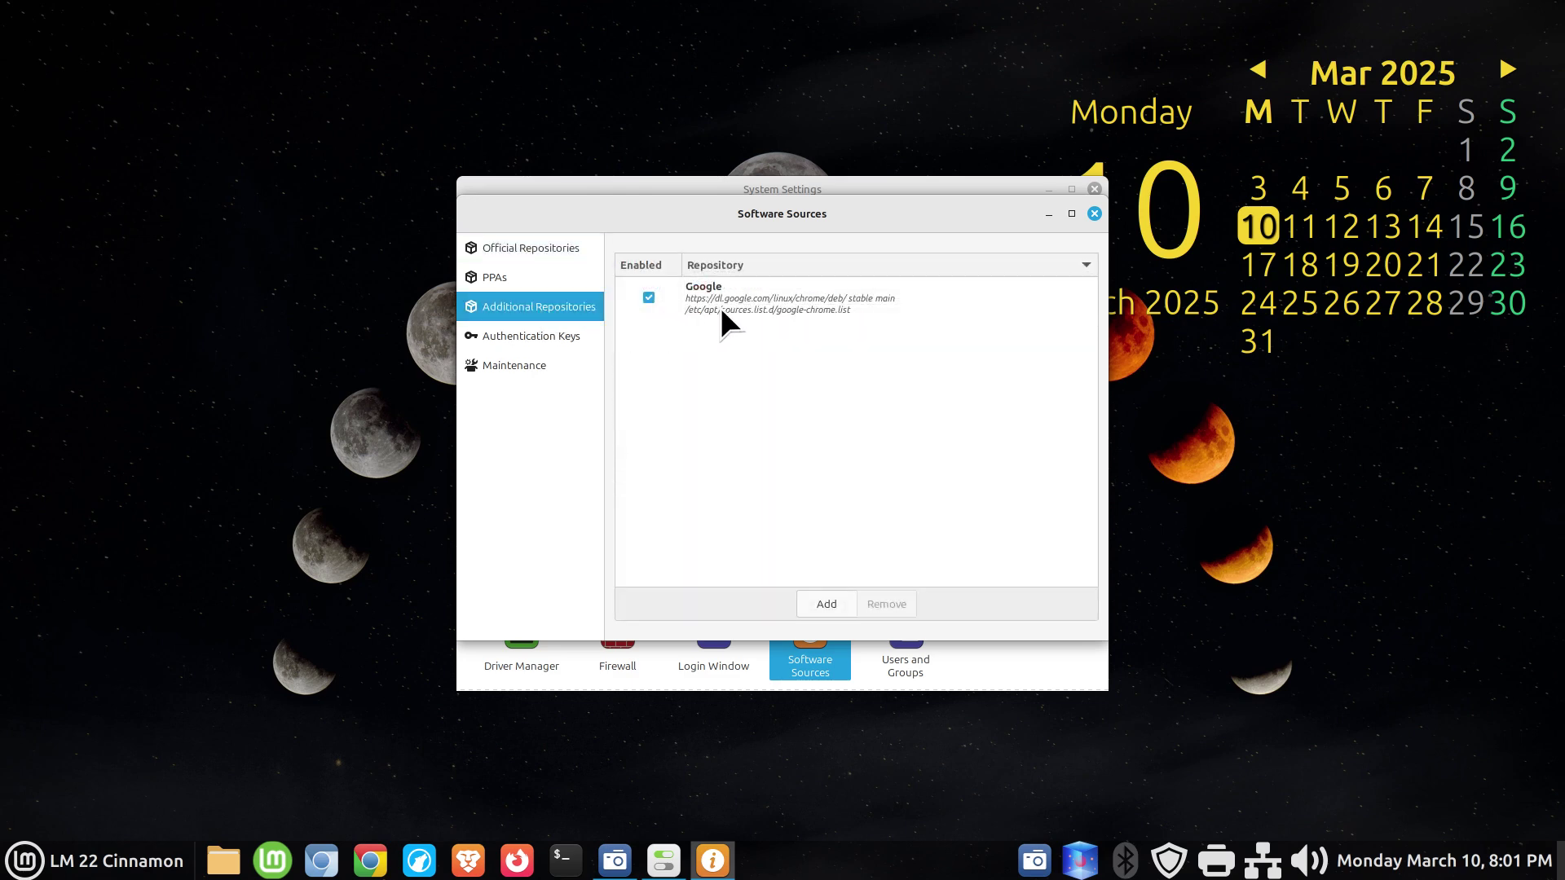
pyautogui.click(1094, 214)
pyautogui.click(1095, 189)
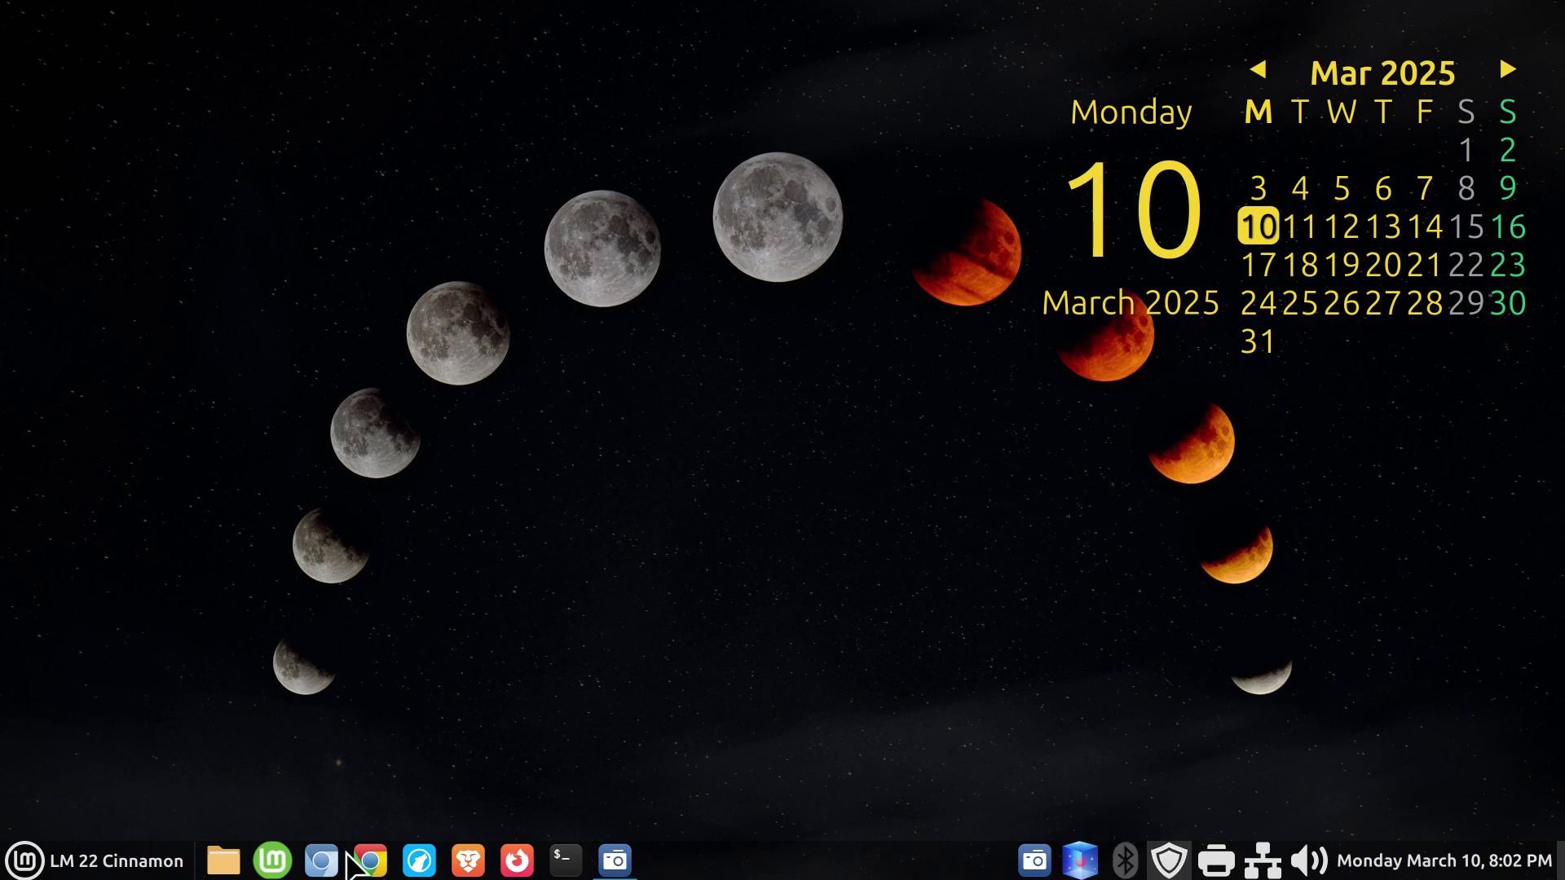
pyautogui.click(62, 856)
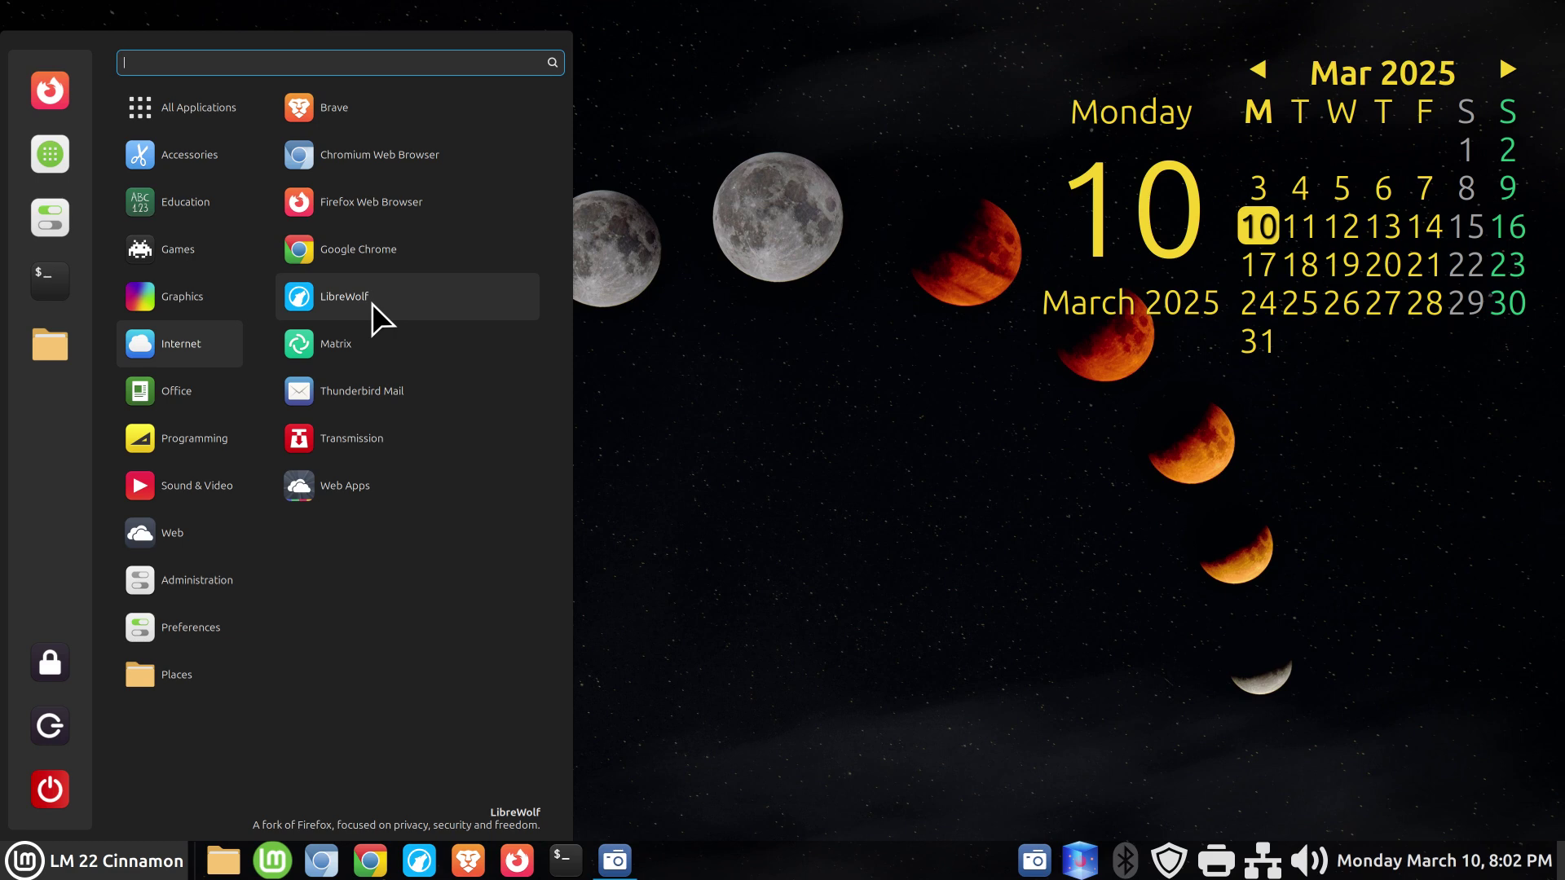
pyautogui.click(746, 473)
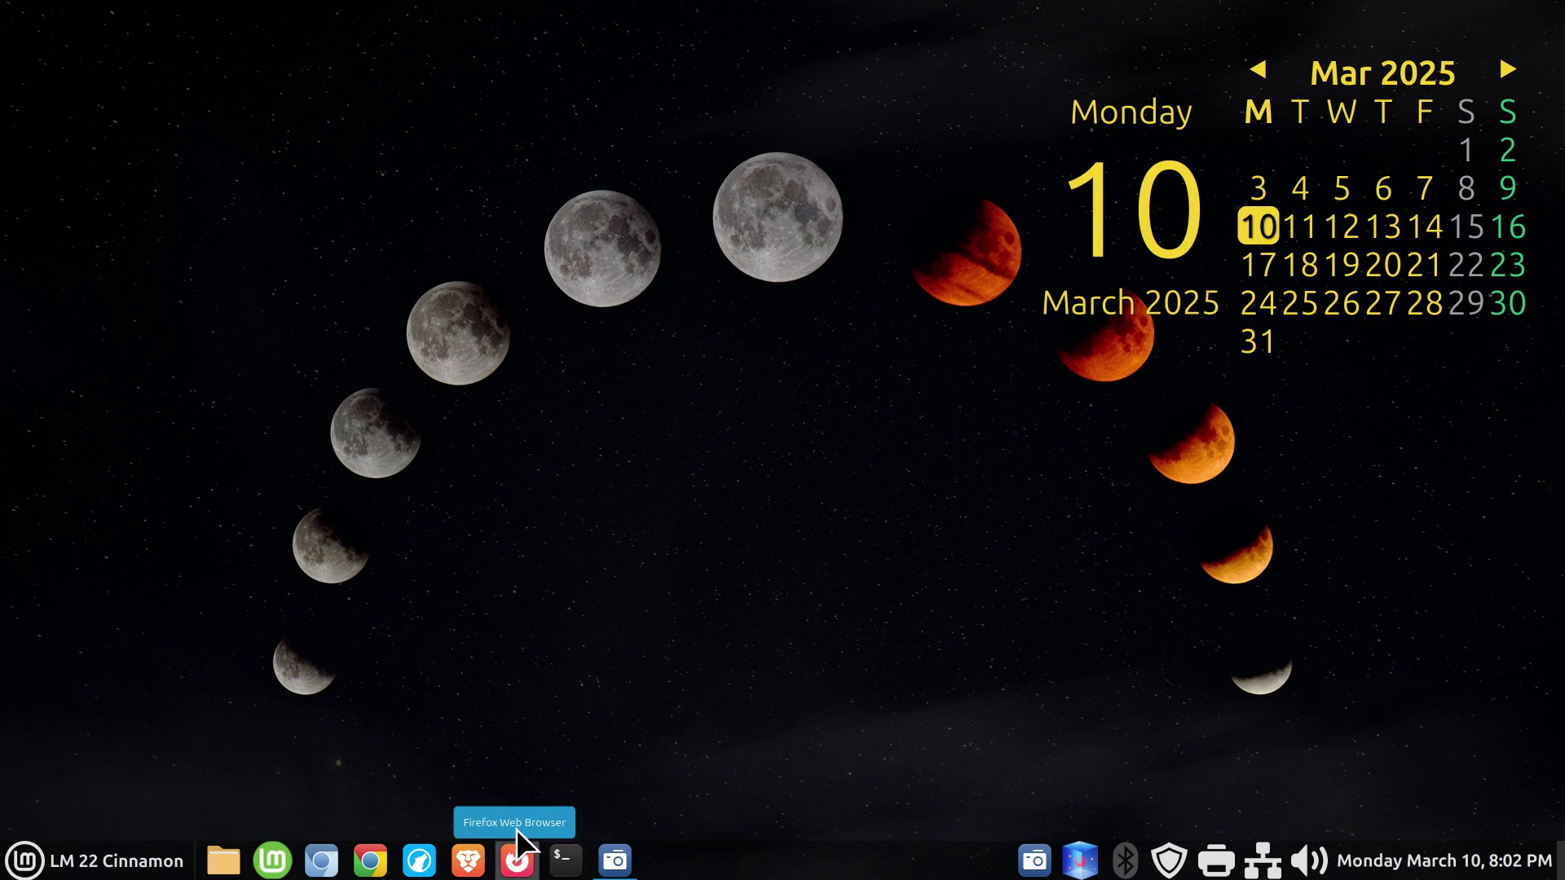
pyautogui.click(469, 864)
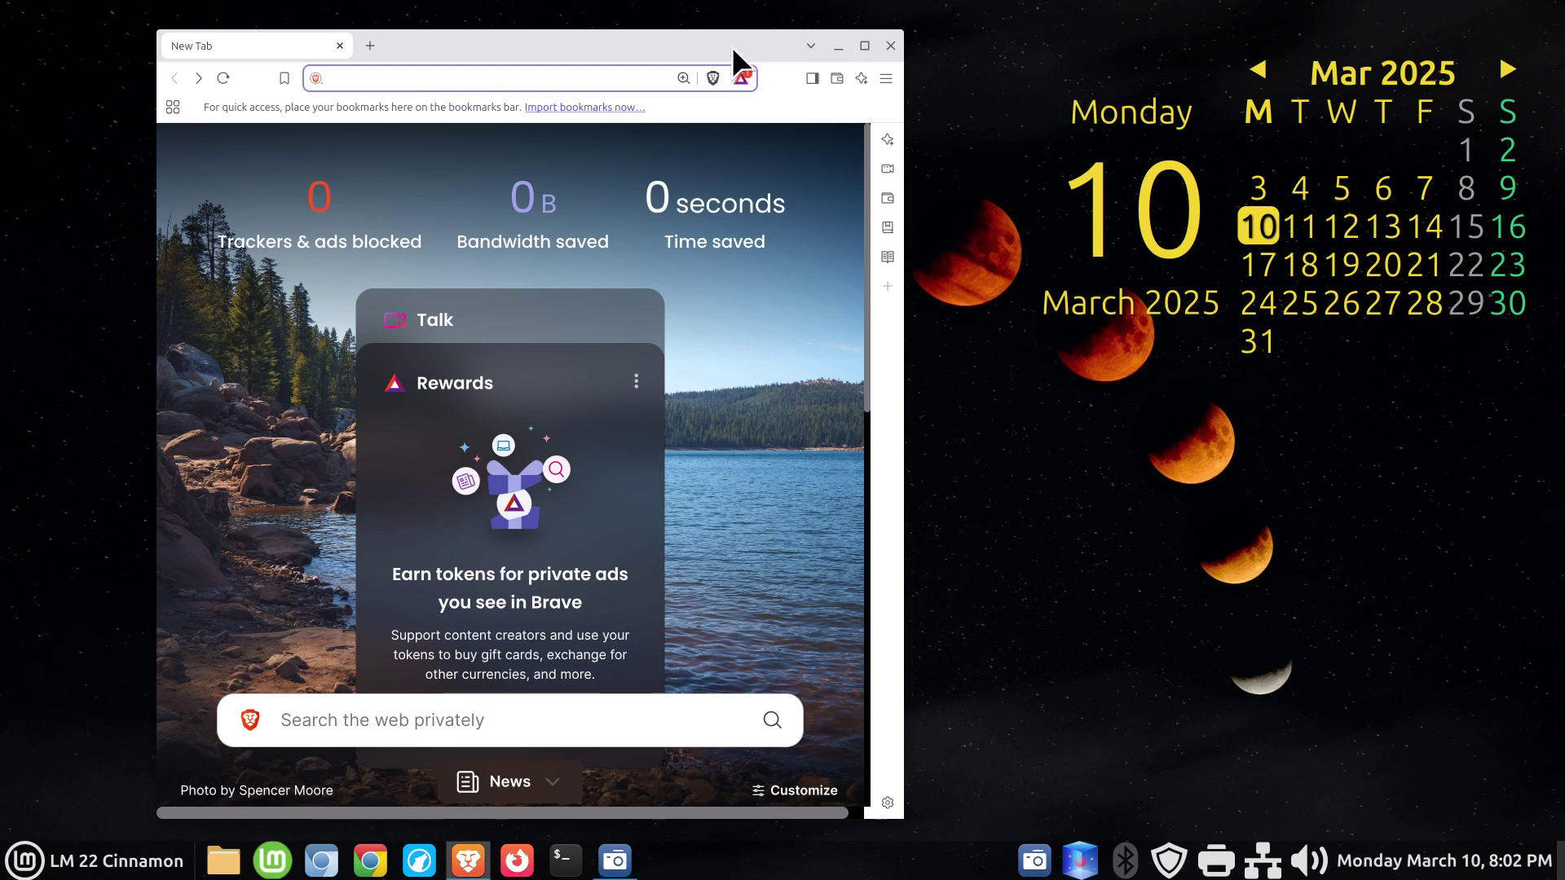
pyautogui.moveTo(732, 46); pyautogui.dragTo(700, 26)
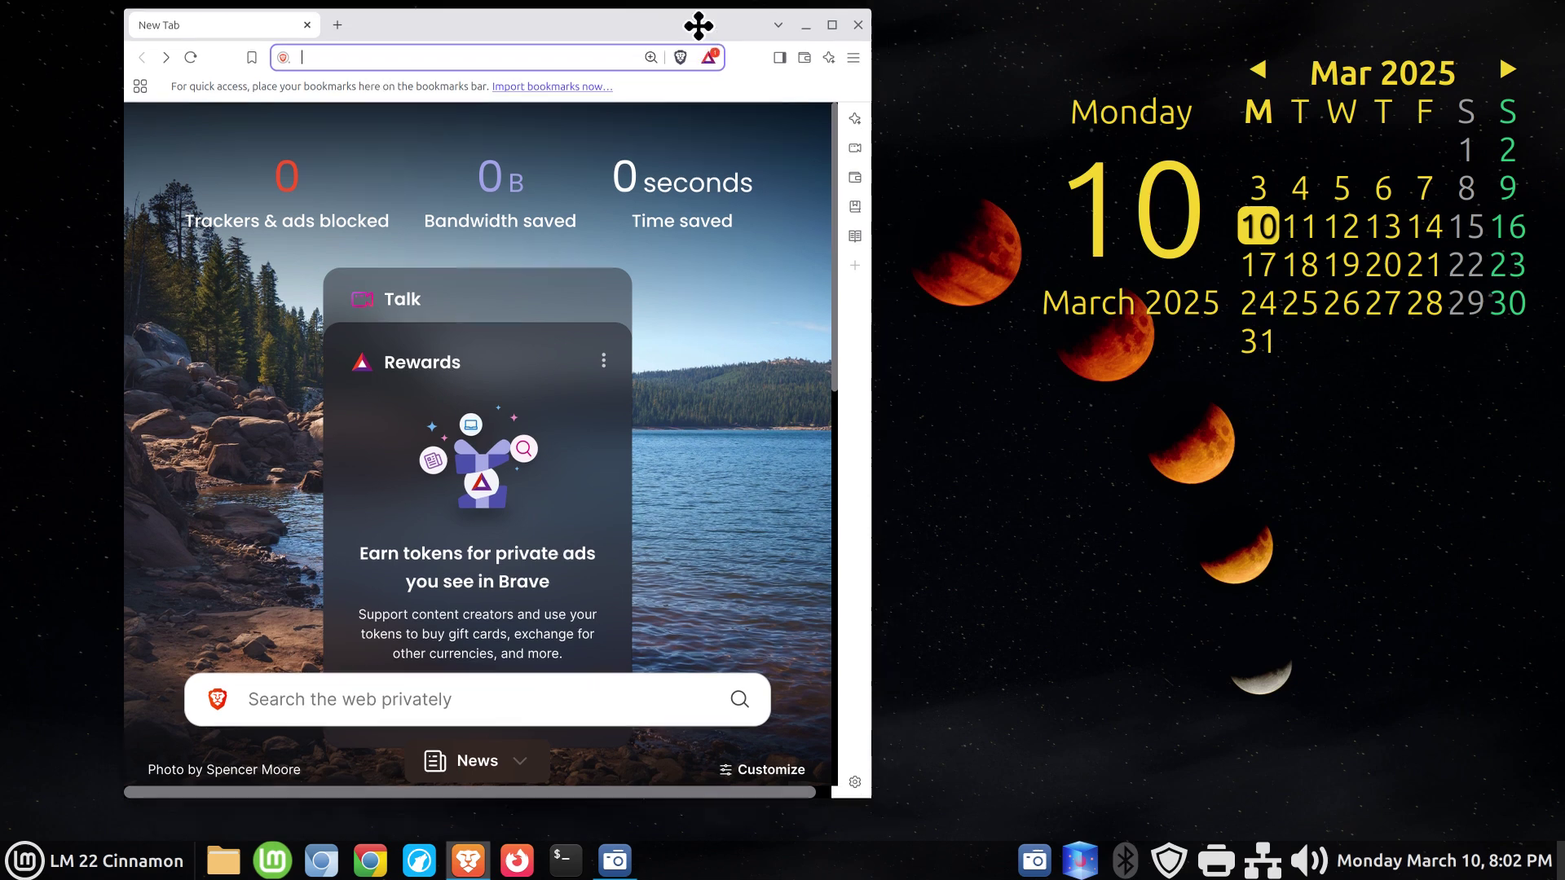
pyautogui.click(853, 57)
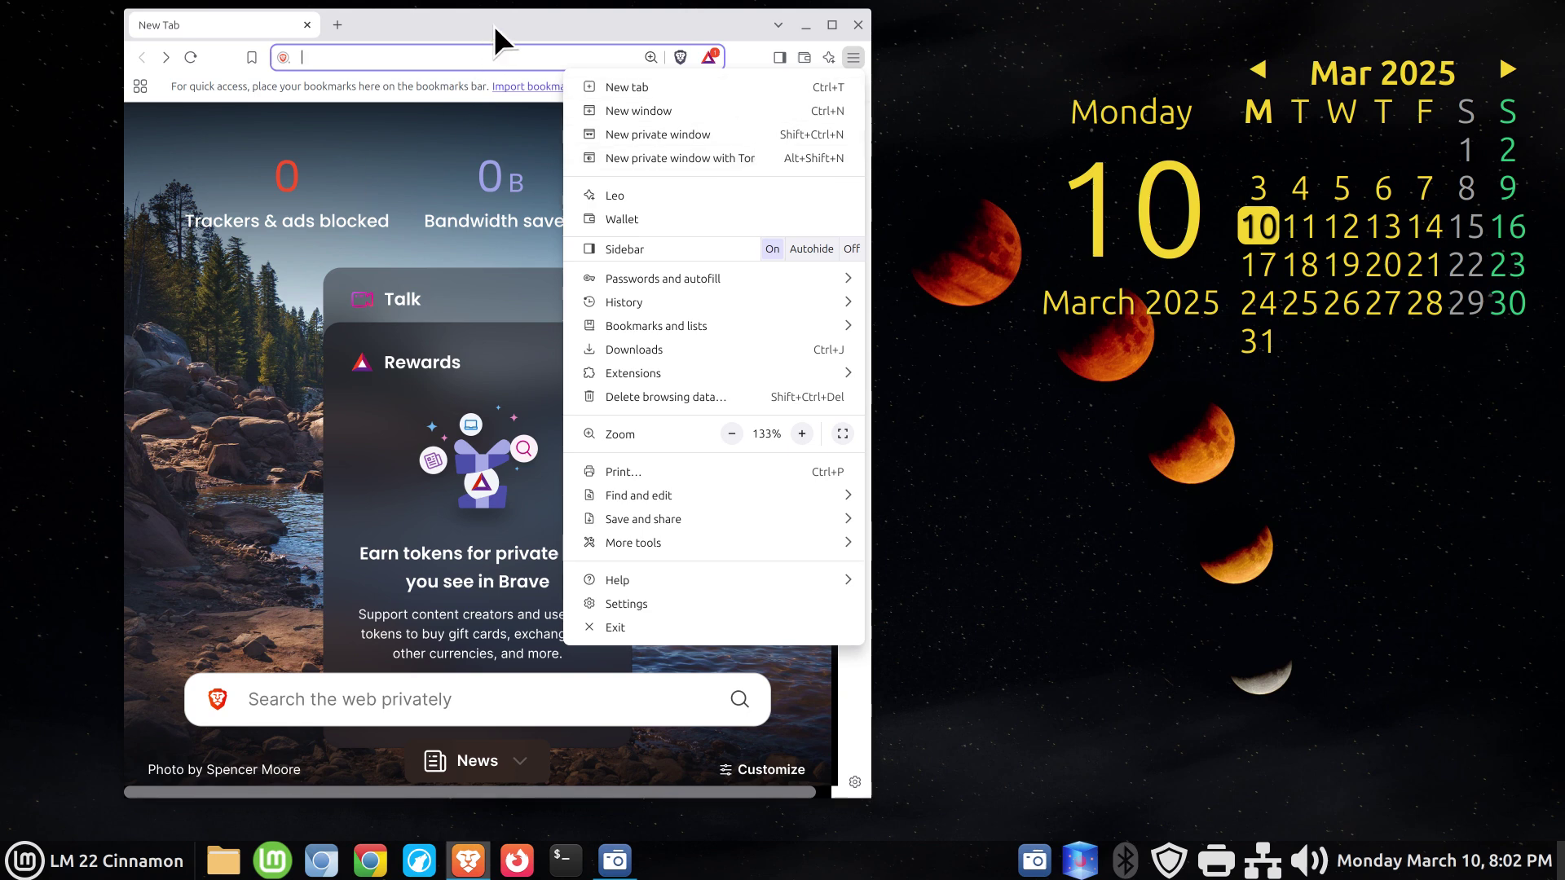
pyautogui.click(856, 24)
pyautogui.click(858, 24)
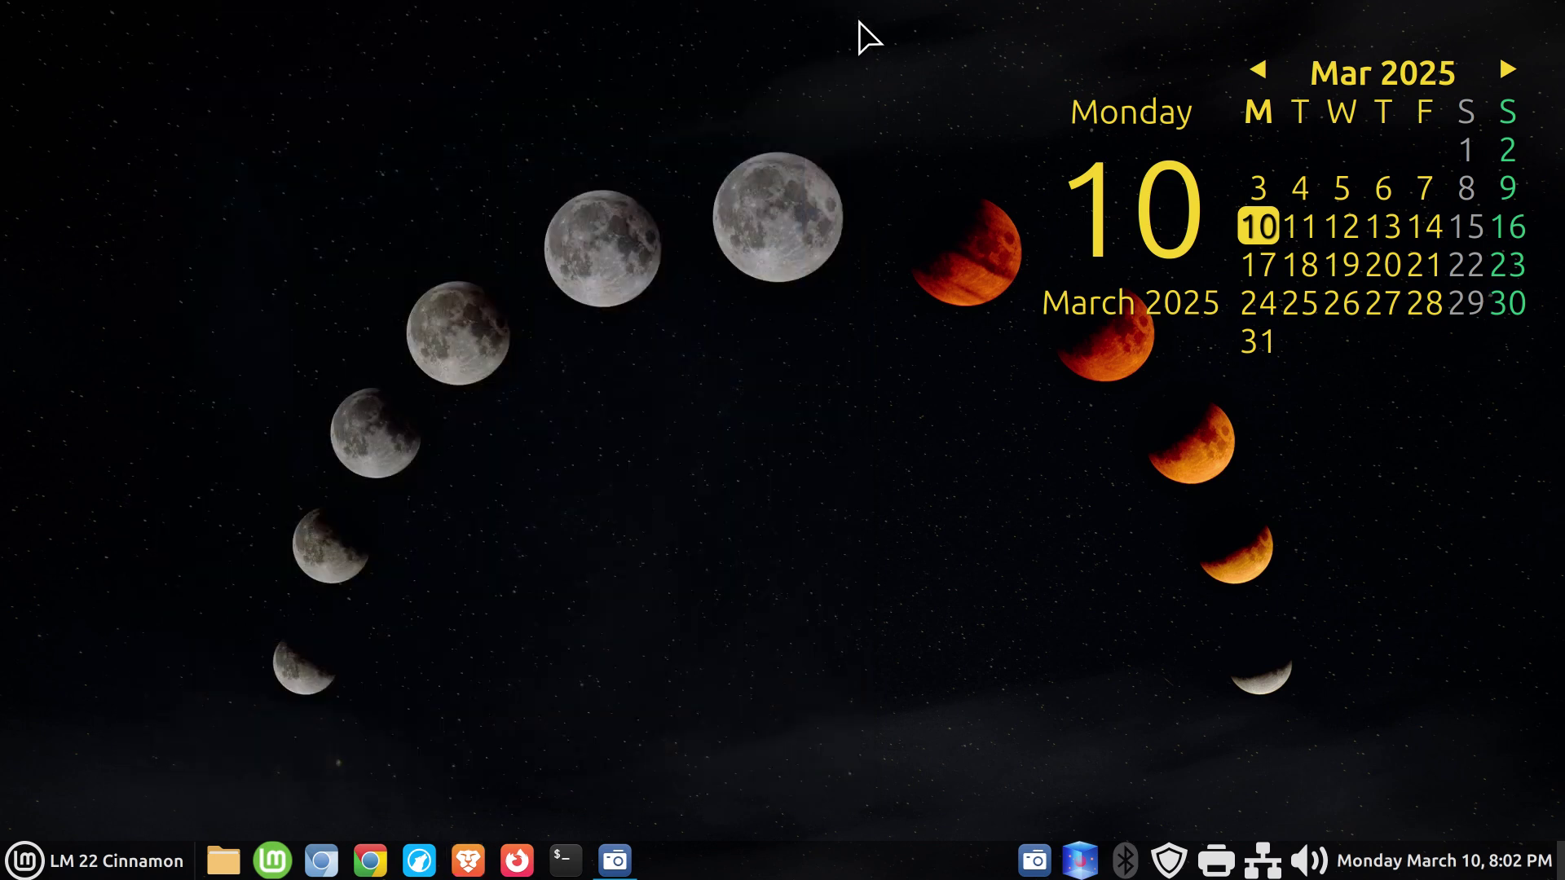
pyautogui.click(419, 861)
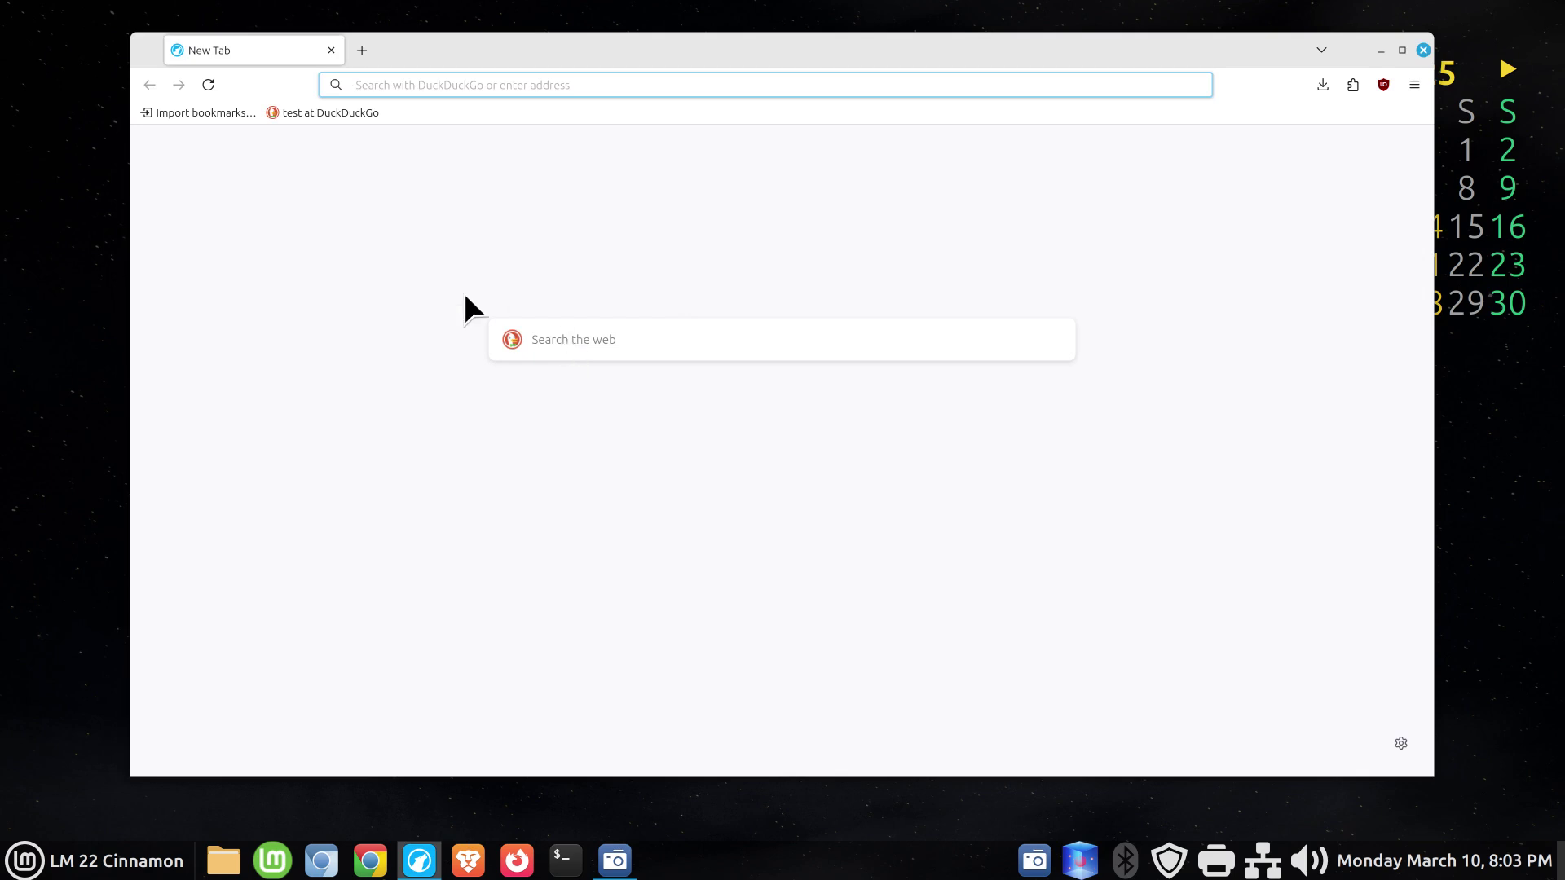
pyautogui.click(1415, 85)
pyautogui.click(1231, 520)
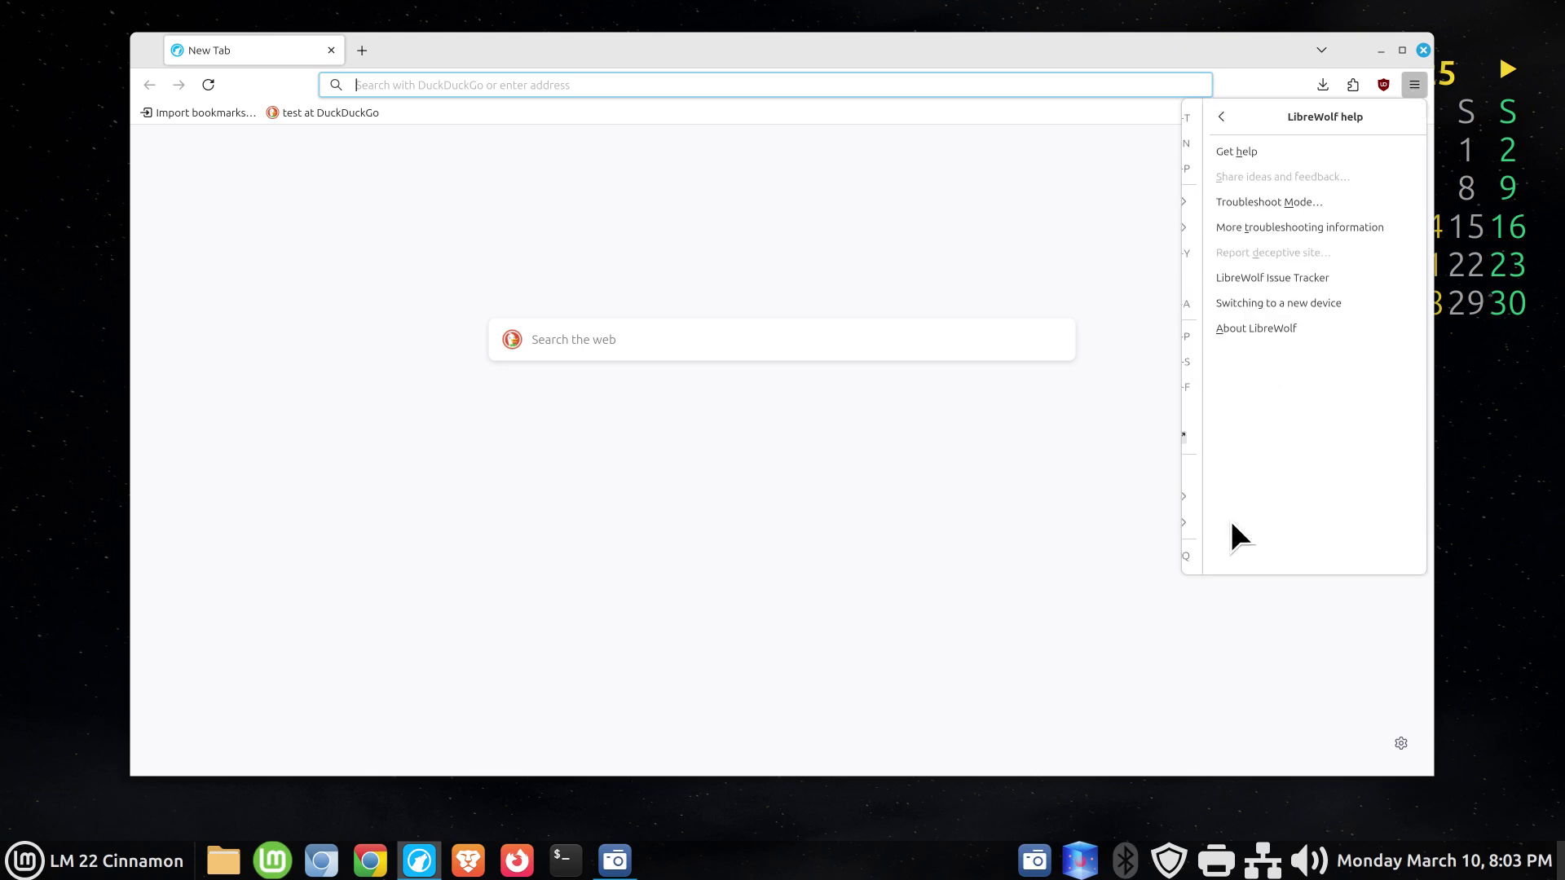
pyautogui.click(1257, 329)
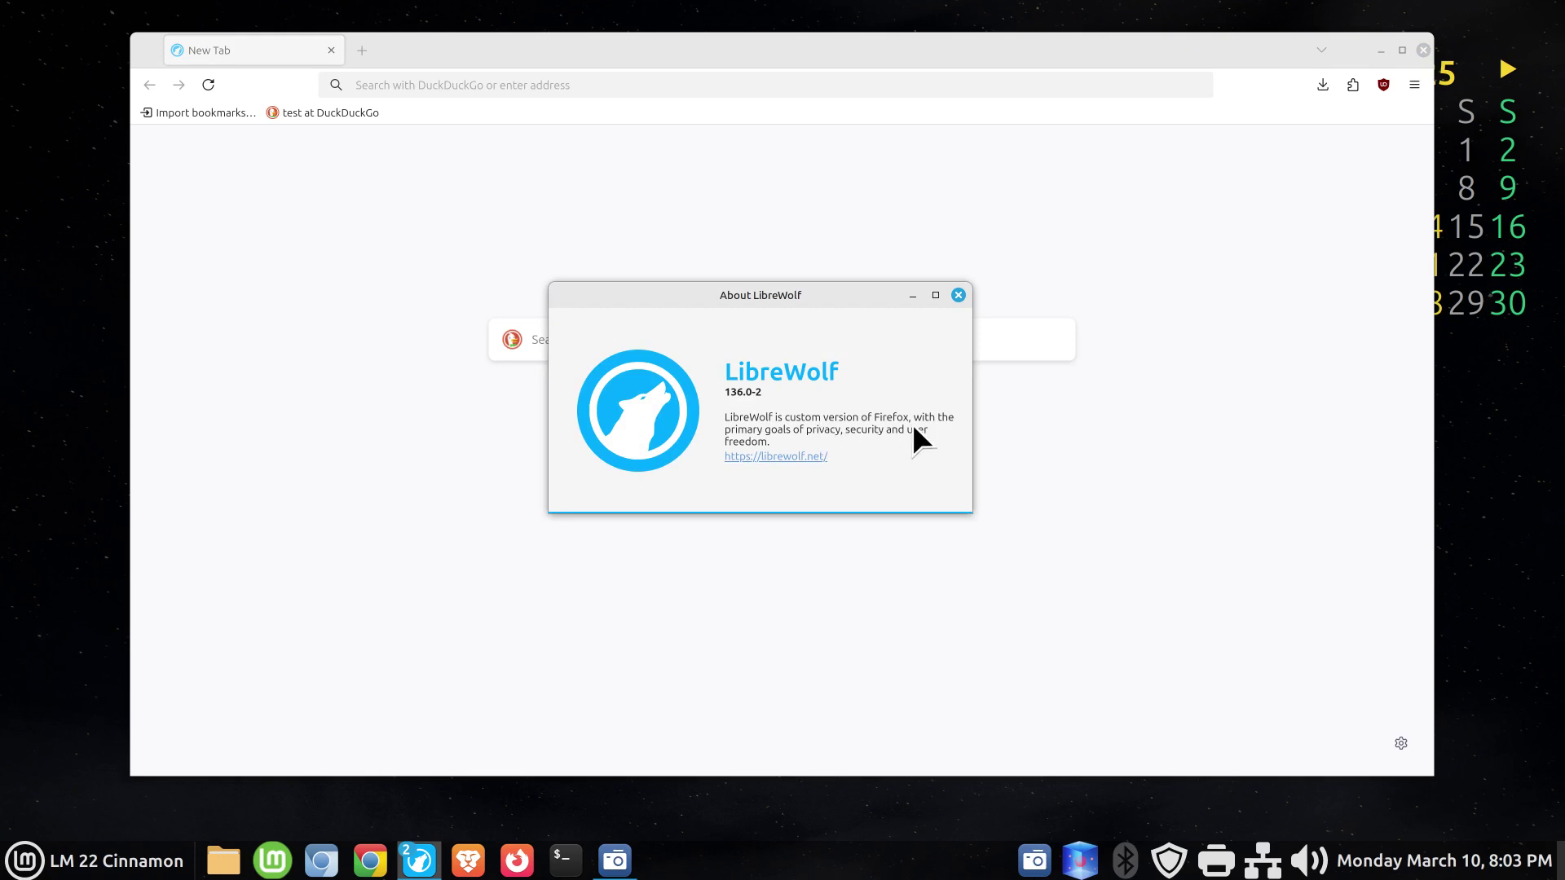
pyautogui.click(957, 294)
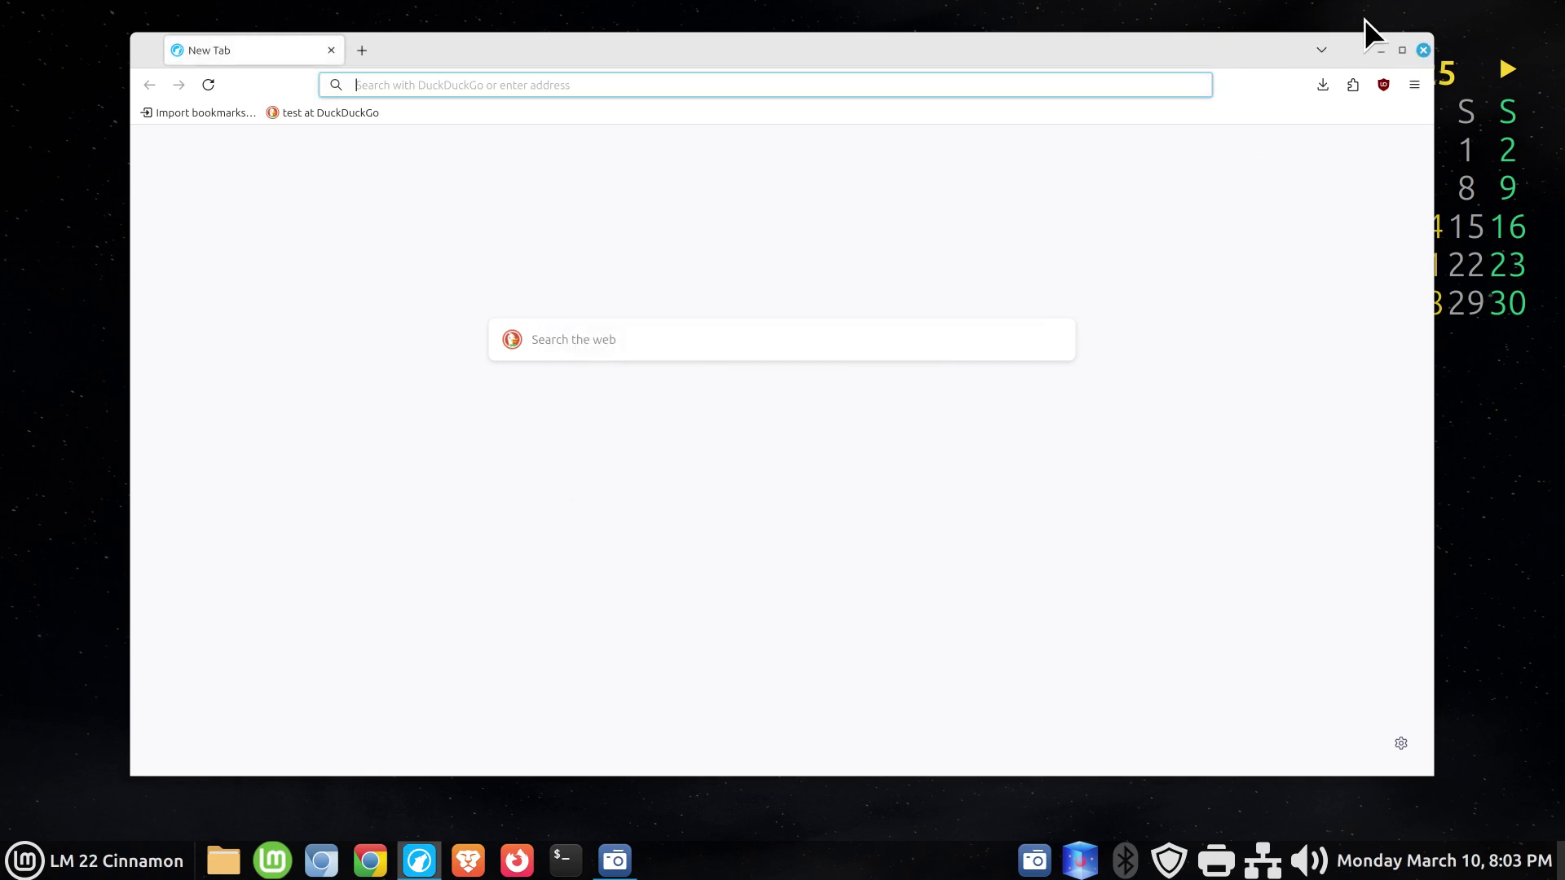
pyautogui.click(1423, 51)
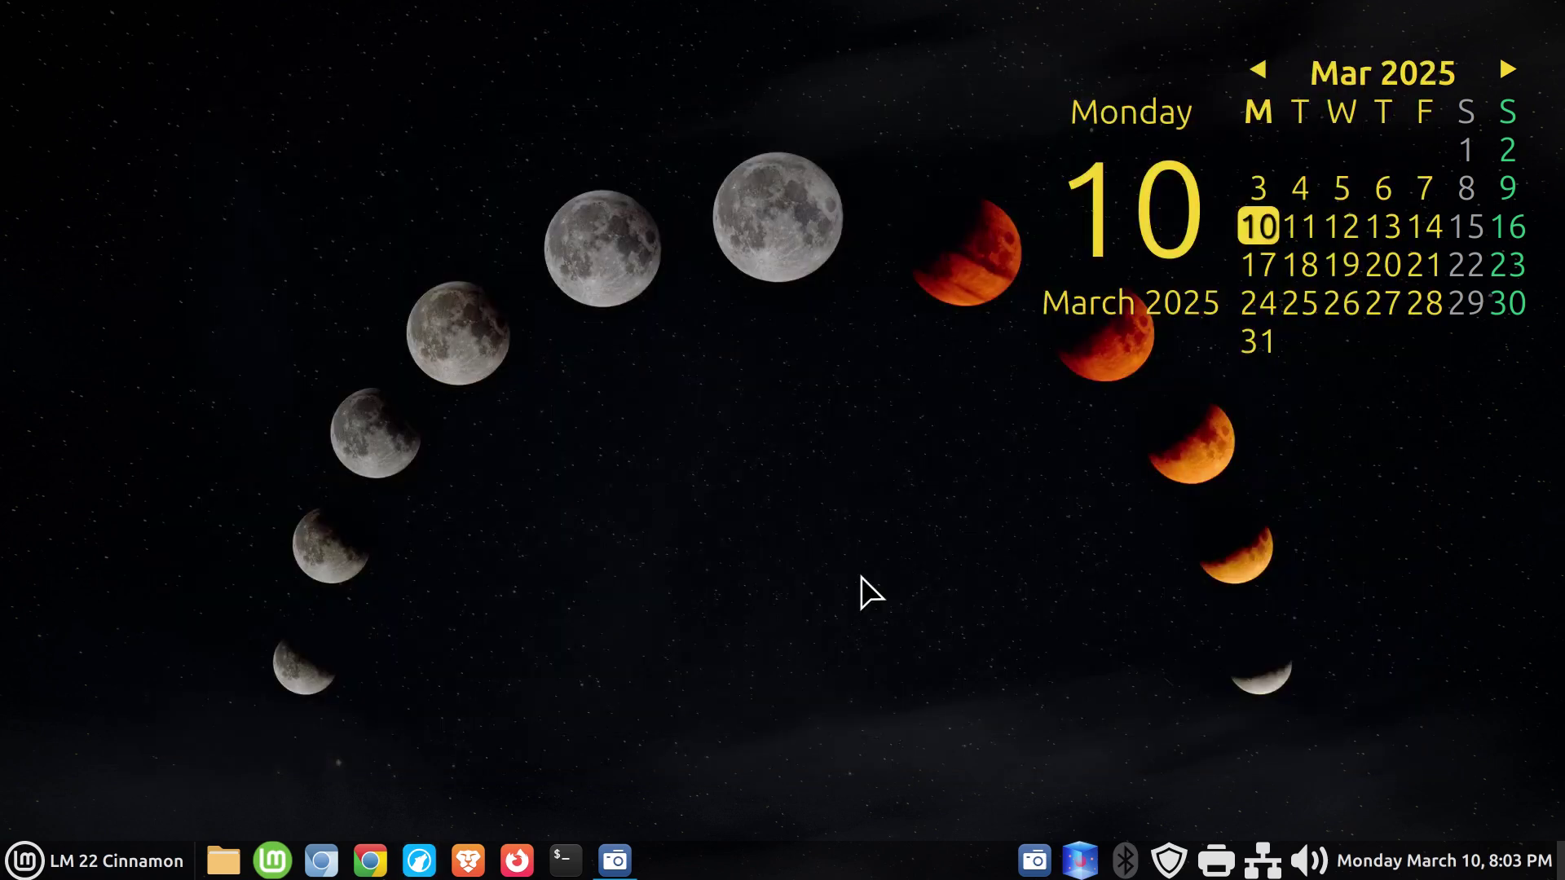
# - Open a Chrome window, check its profile menu and Google apps grid, then show the calendar
pyautogui.click(375, 869)
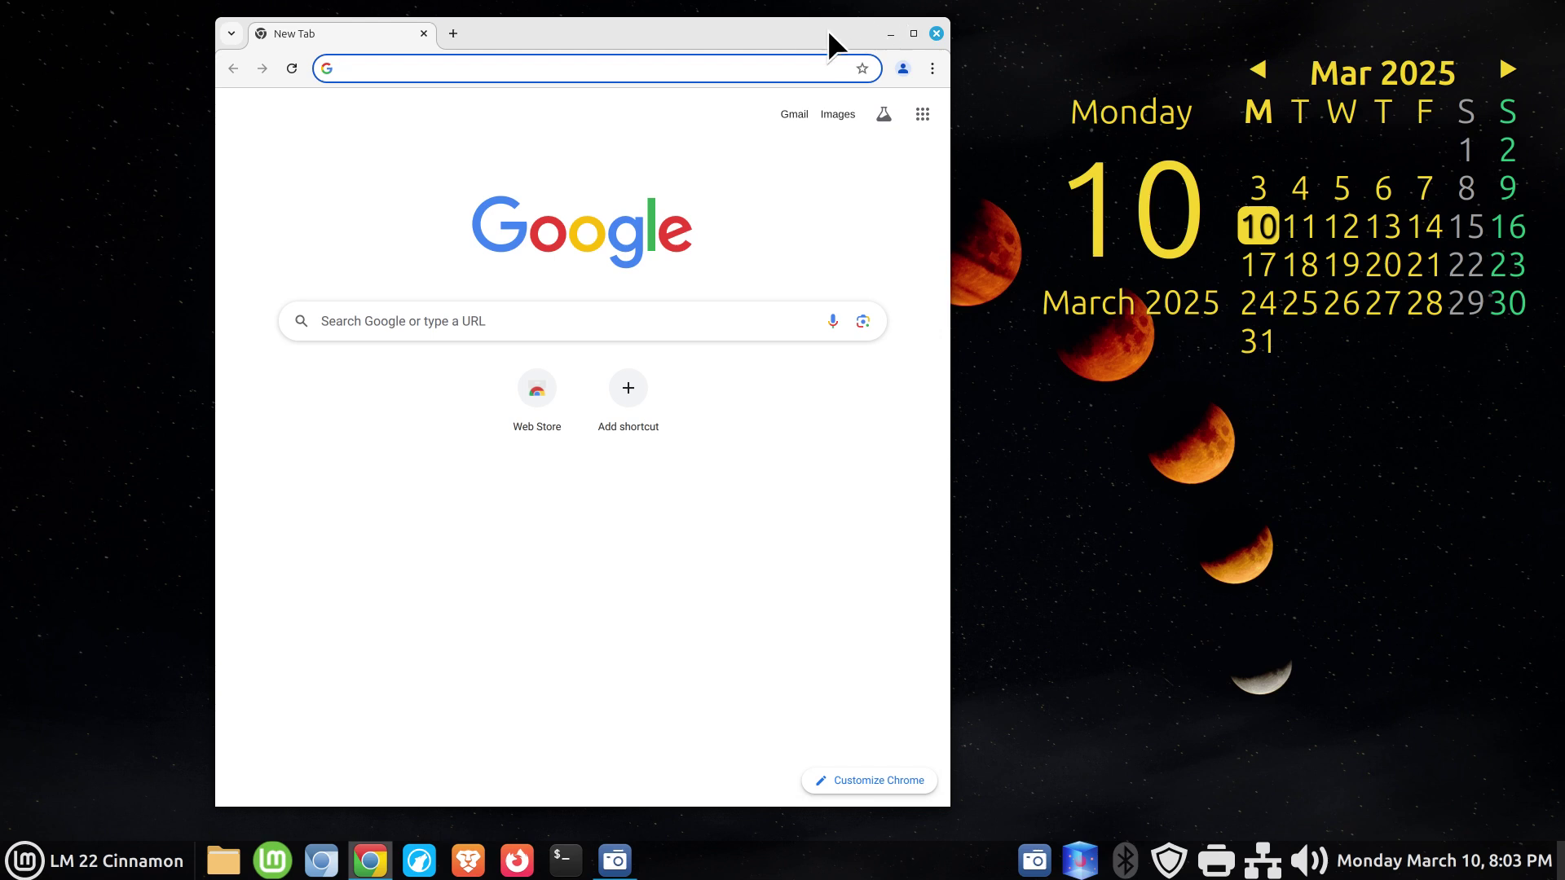
pyautogui.moveTo(828, 29); pyautogui.dragTo(900, 32)
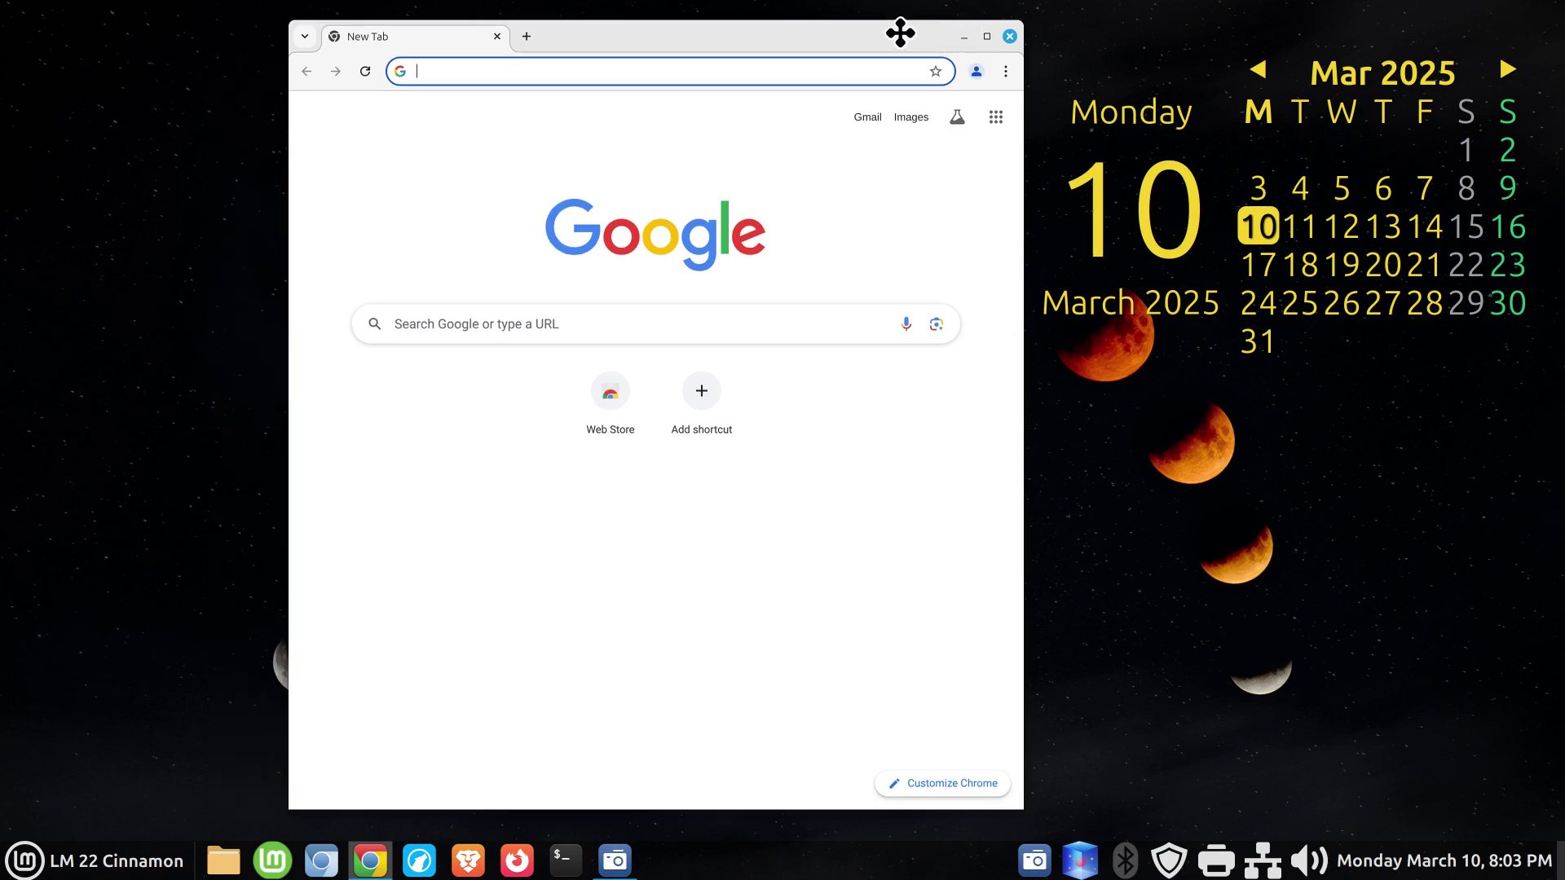
pyautogui.click(976, 72)
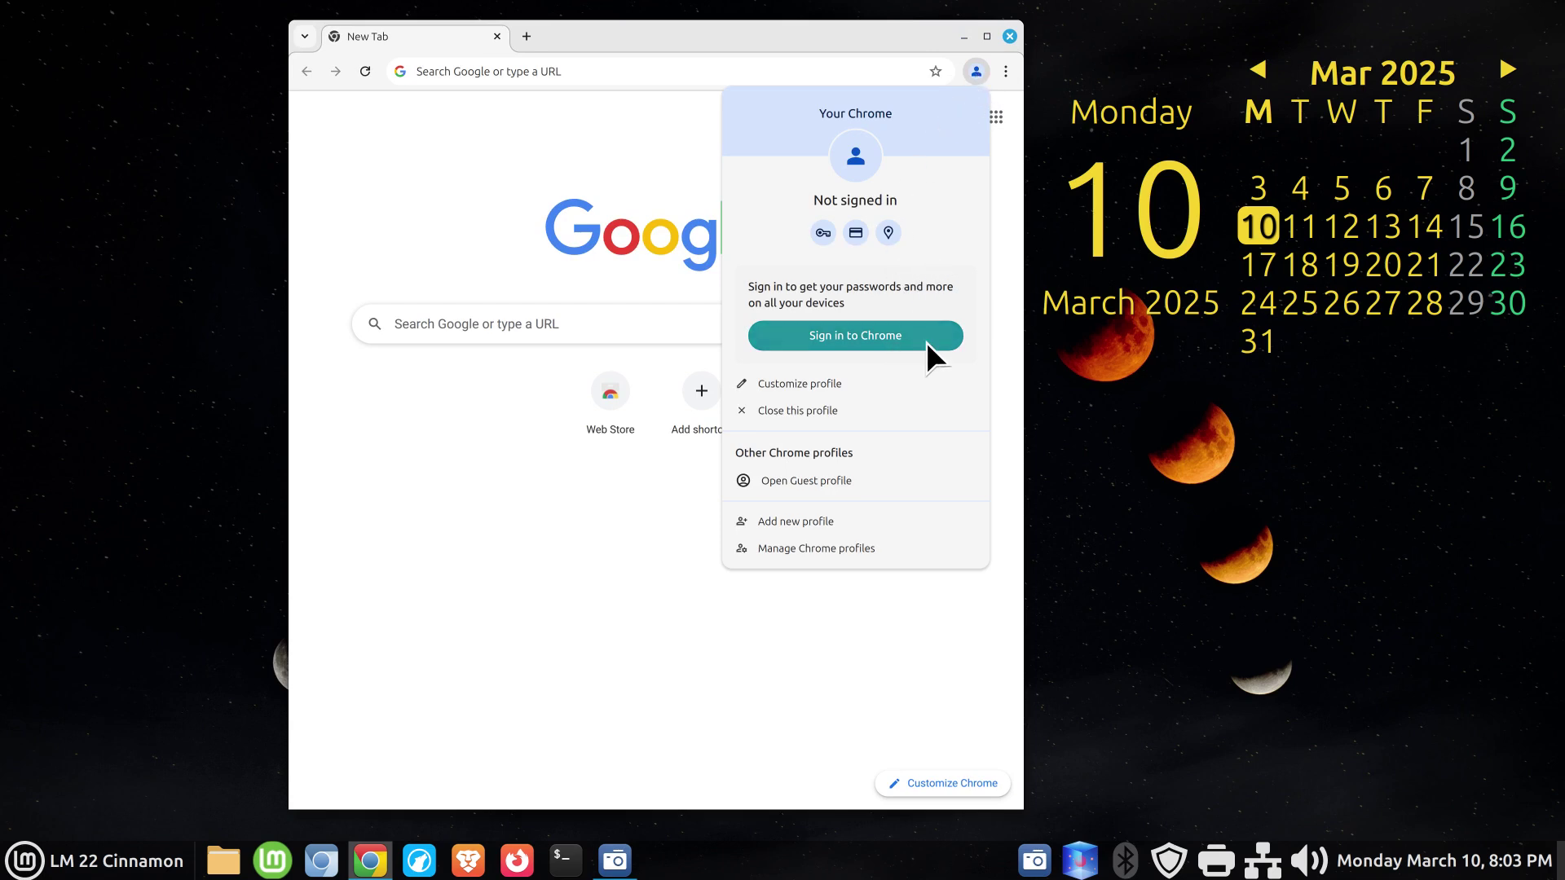
pyautogui.click(1006, 202)
pyautogui.click(998, 118)
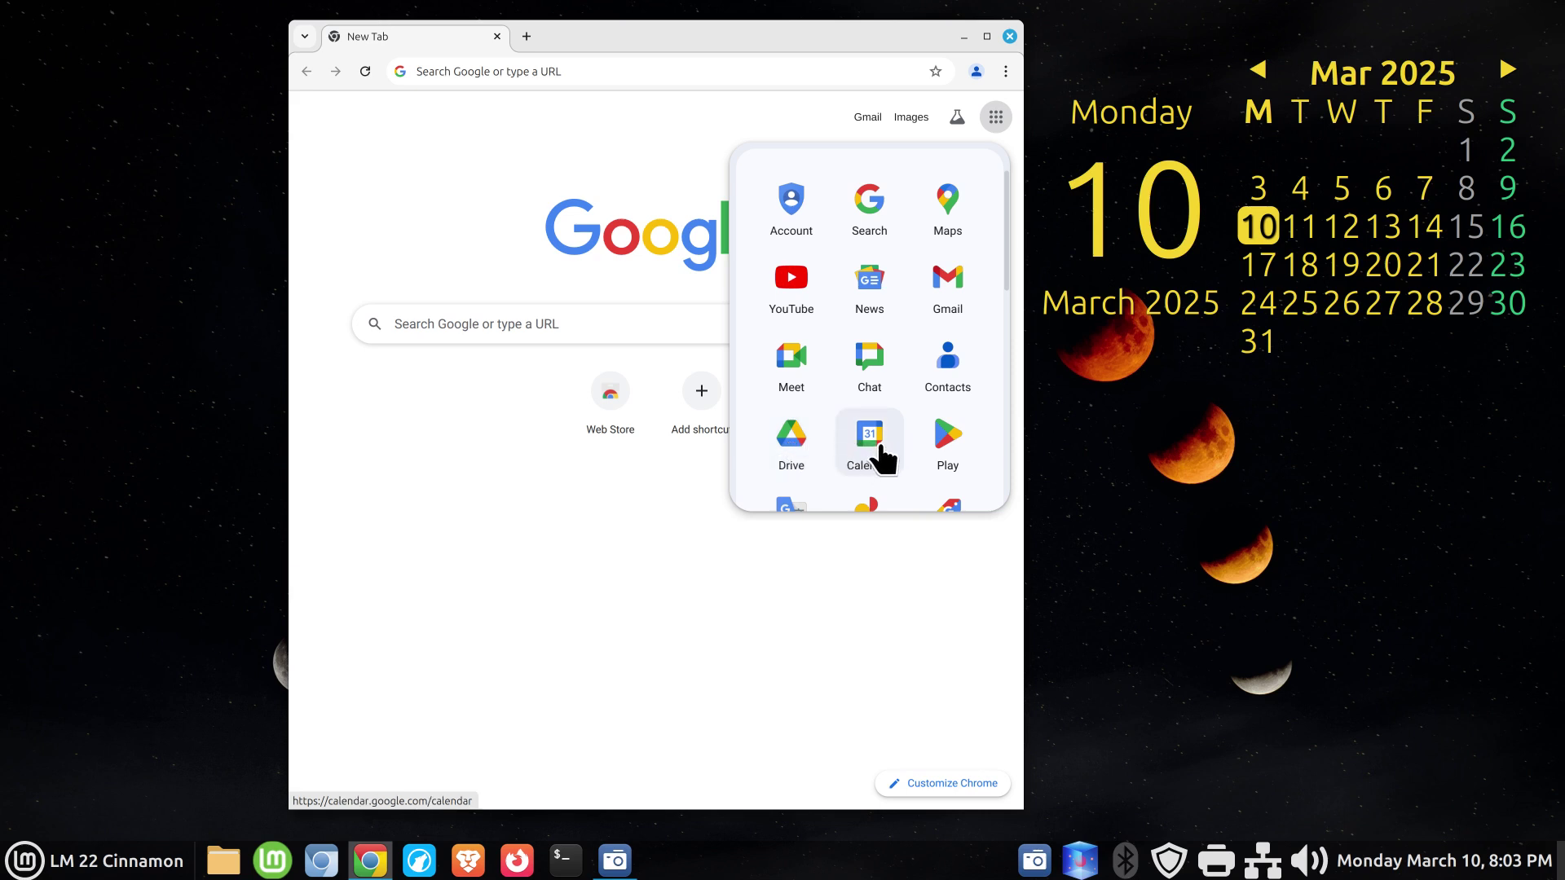
pyautogui.click(1504, 863)
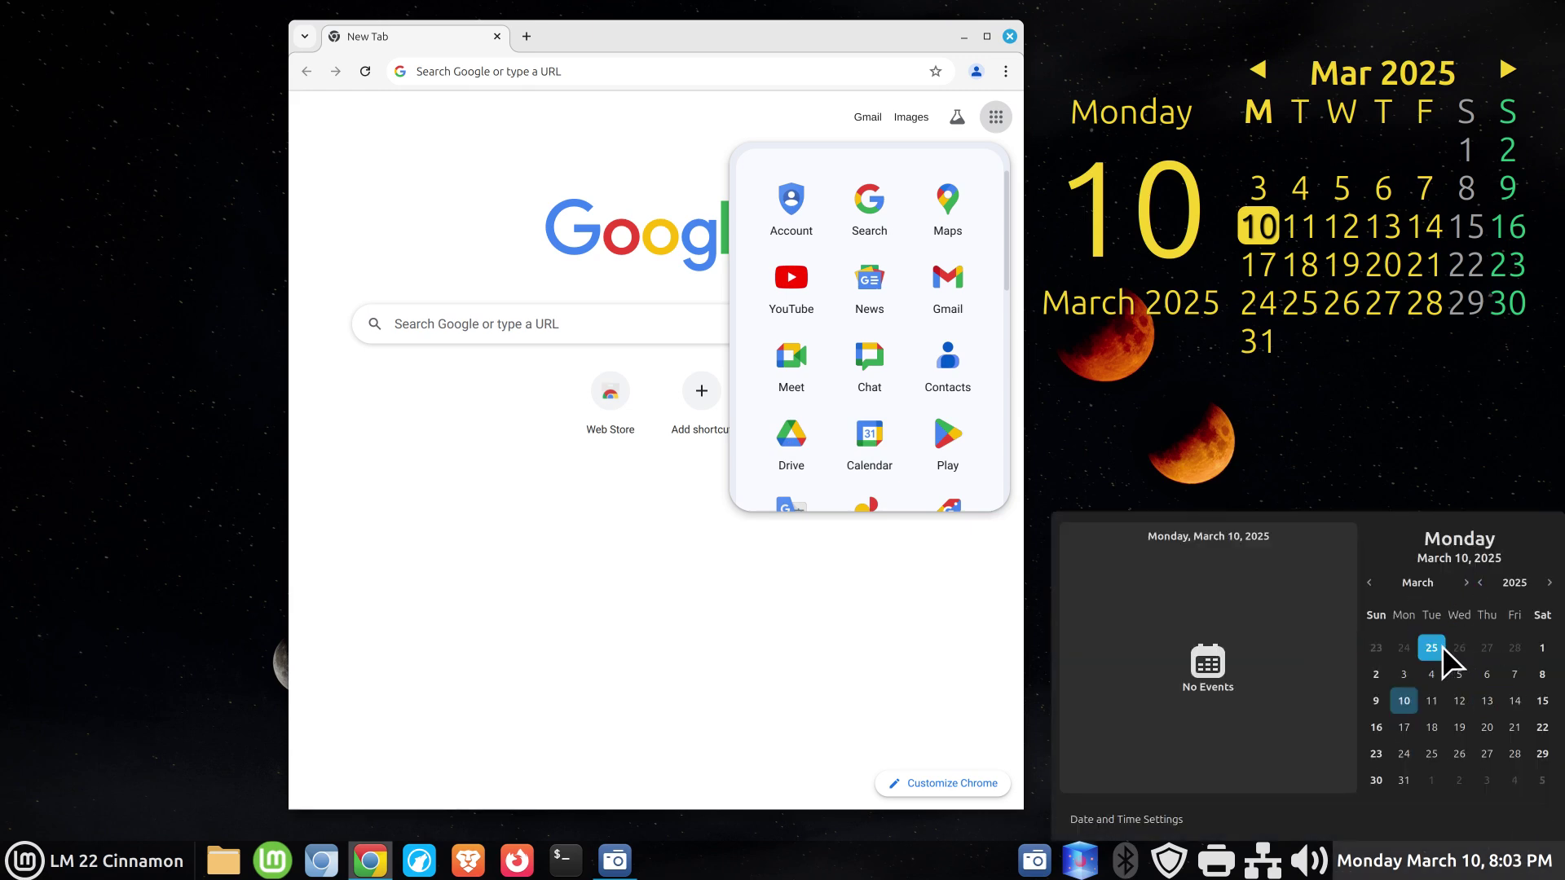
# - Open System Settings from the panel and scroll through its Appearance, Preferences and Hardware categories
pyautogui.rightClick(892, 861)
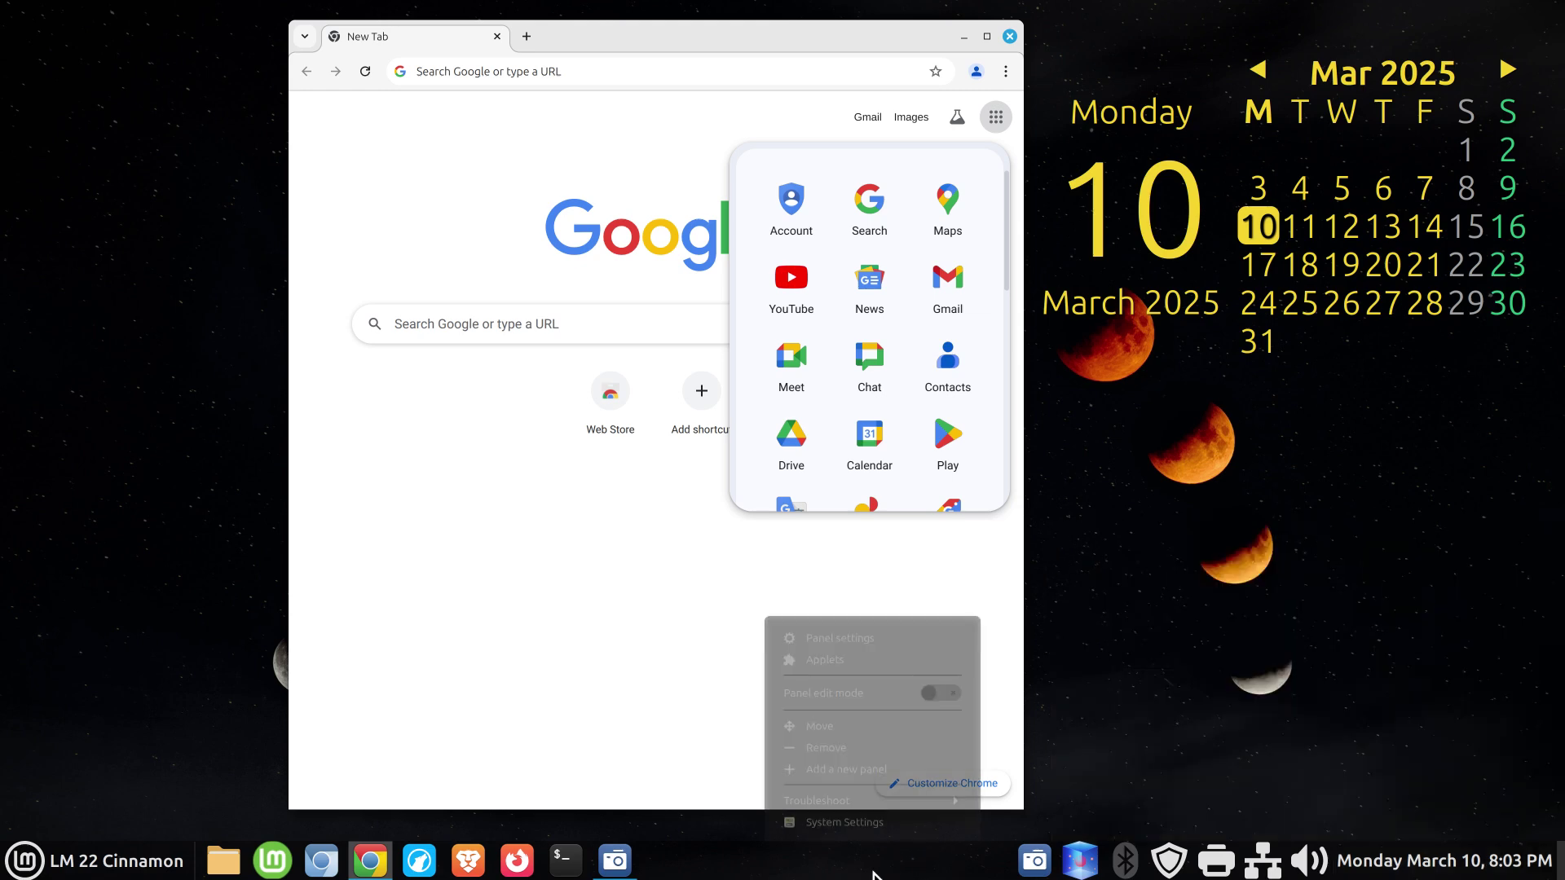
pyautogui.click(892, 820)
pyautogui.scroll(-2, 721, 497)
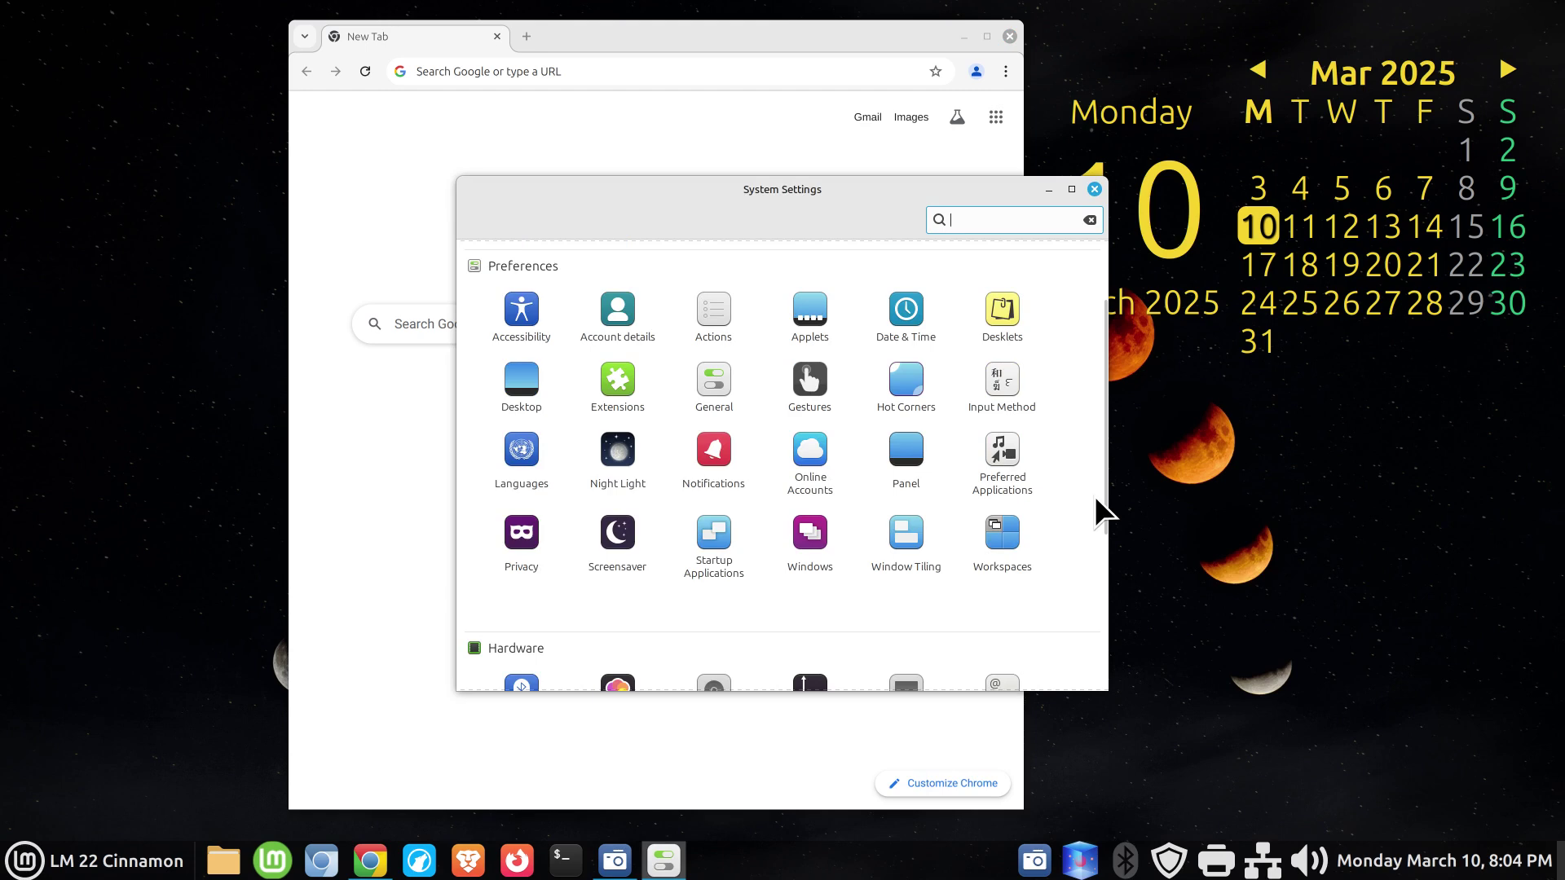
pyautogui.scroll(-3, 796, 589)
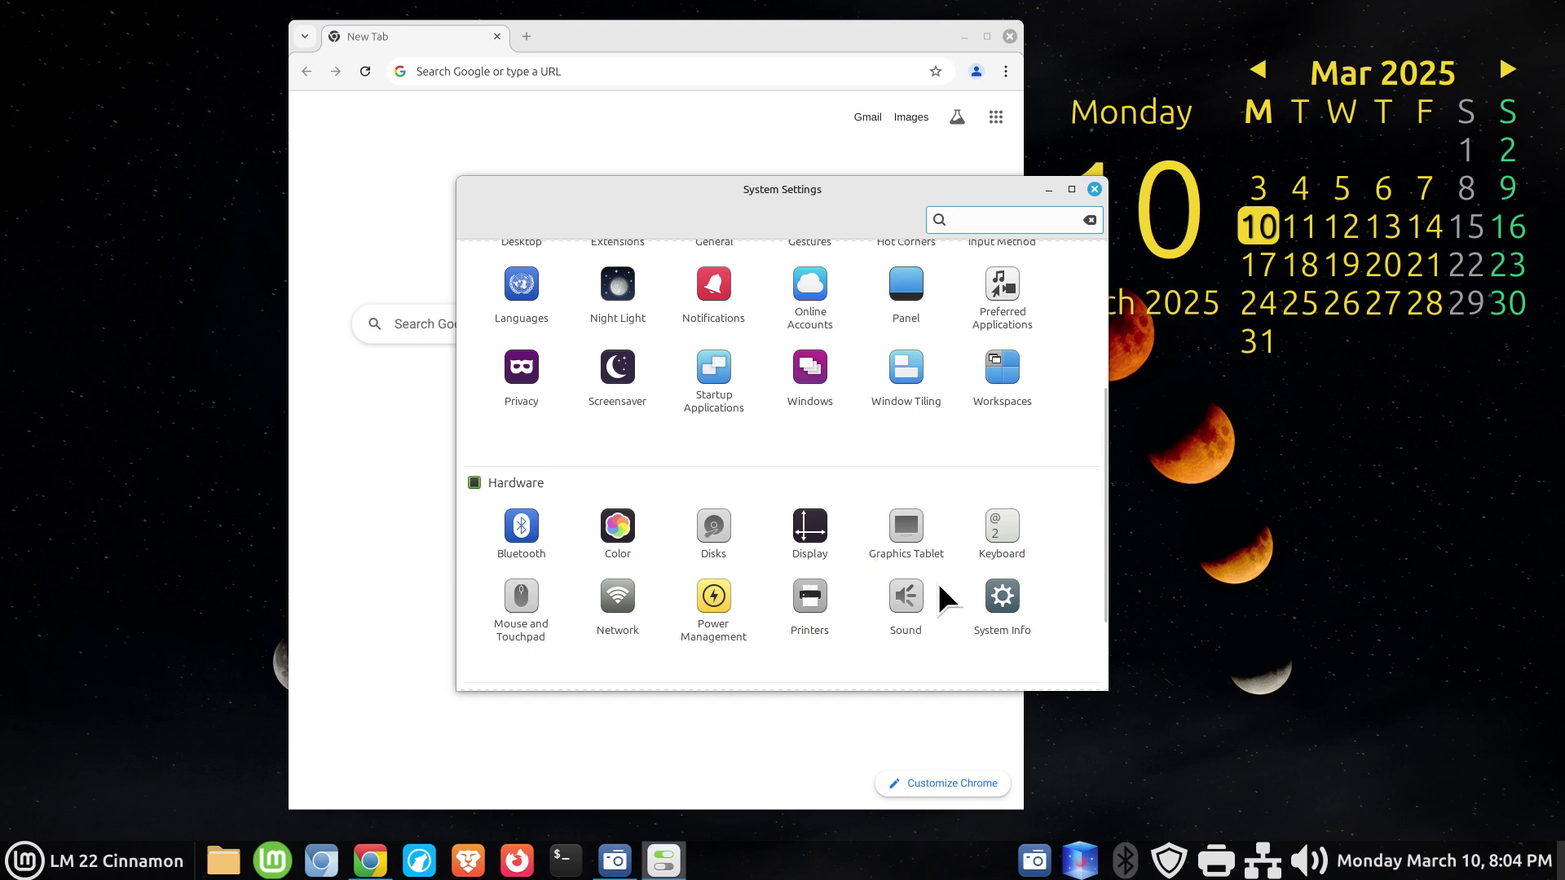
pyautogui.scroll(3, 939, 586)
pyautogui.scroll(1, 940, 587)
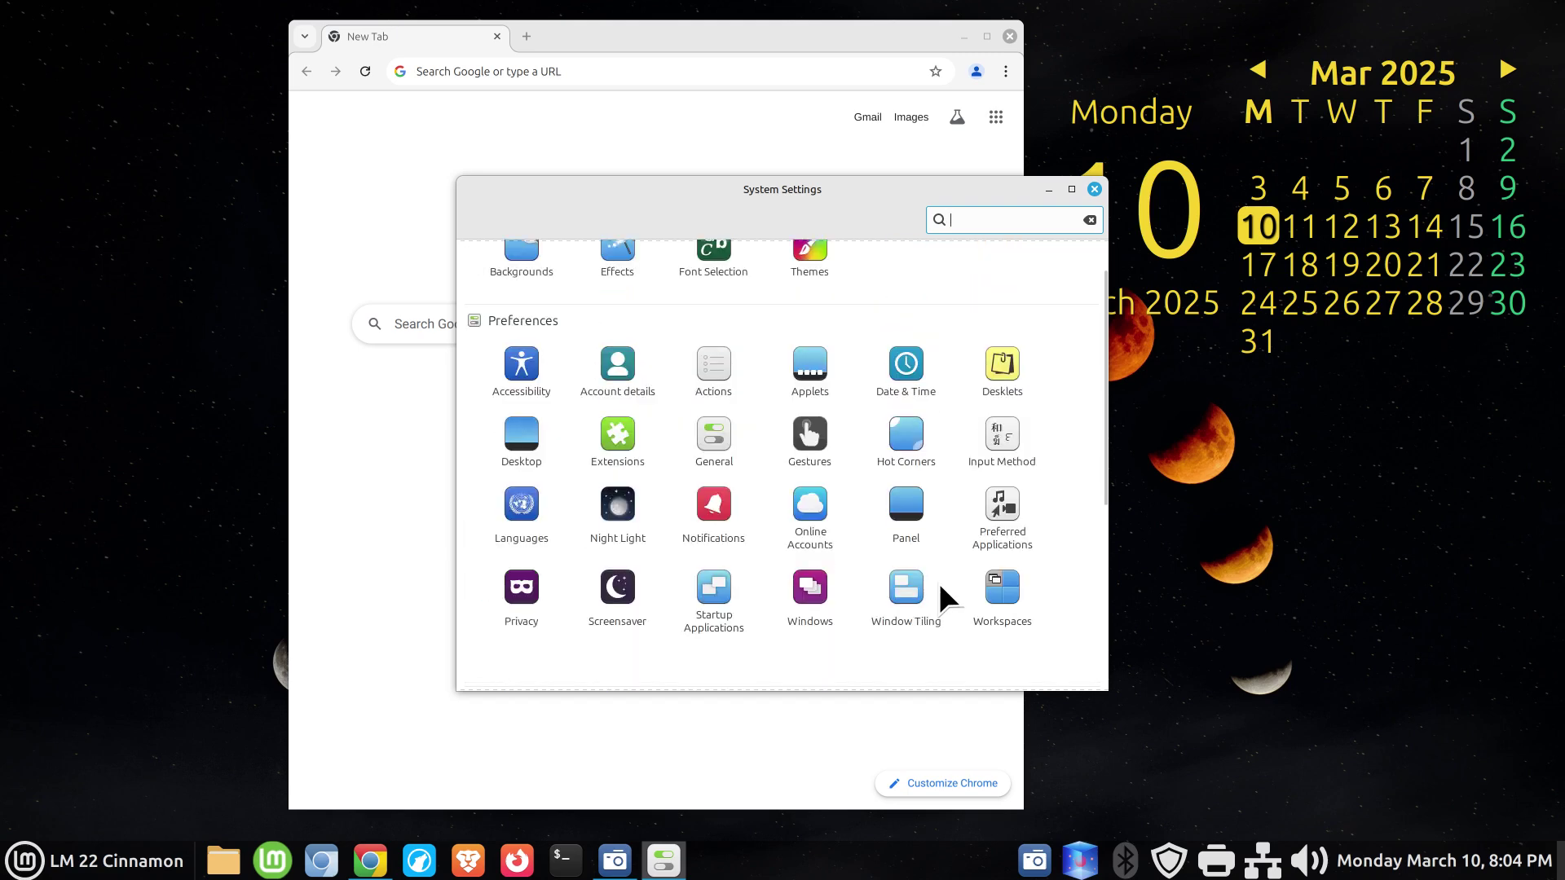
pyautogui.scroll(1, 942, 580)
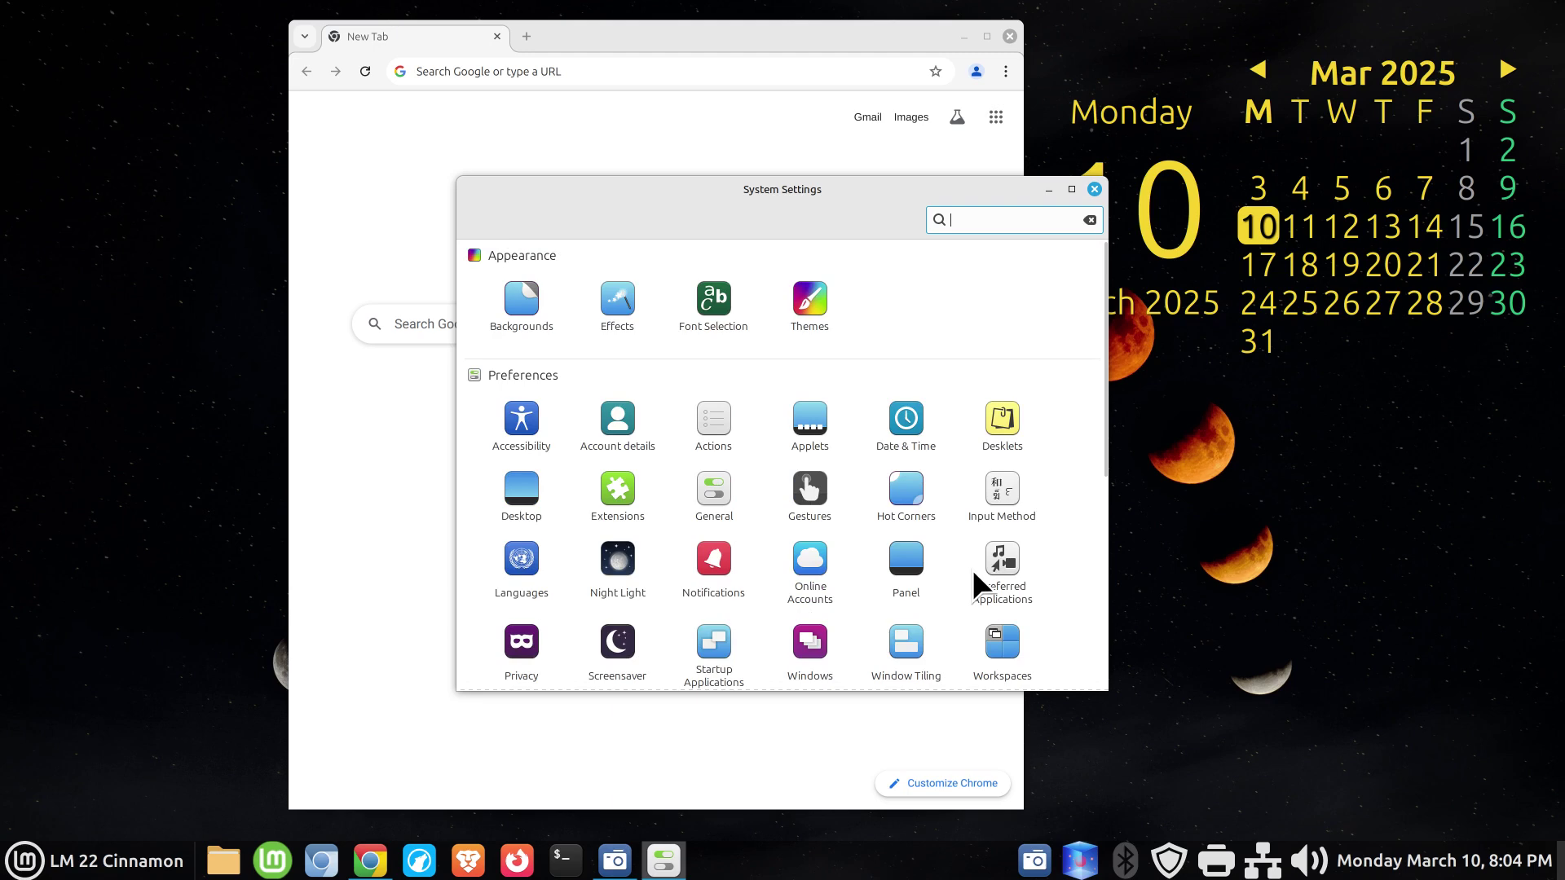
# - Close System Settings, launch Calendar via a 'ca' menu search, and show its Online Accounts providers
pyautogui.click(1095, 189)
pyautogui.click(114, 865)
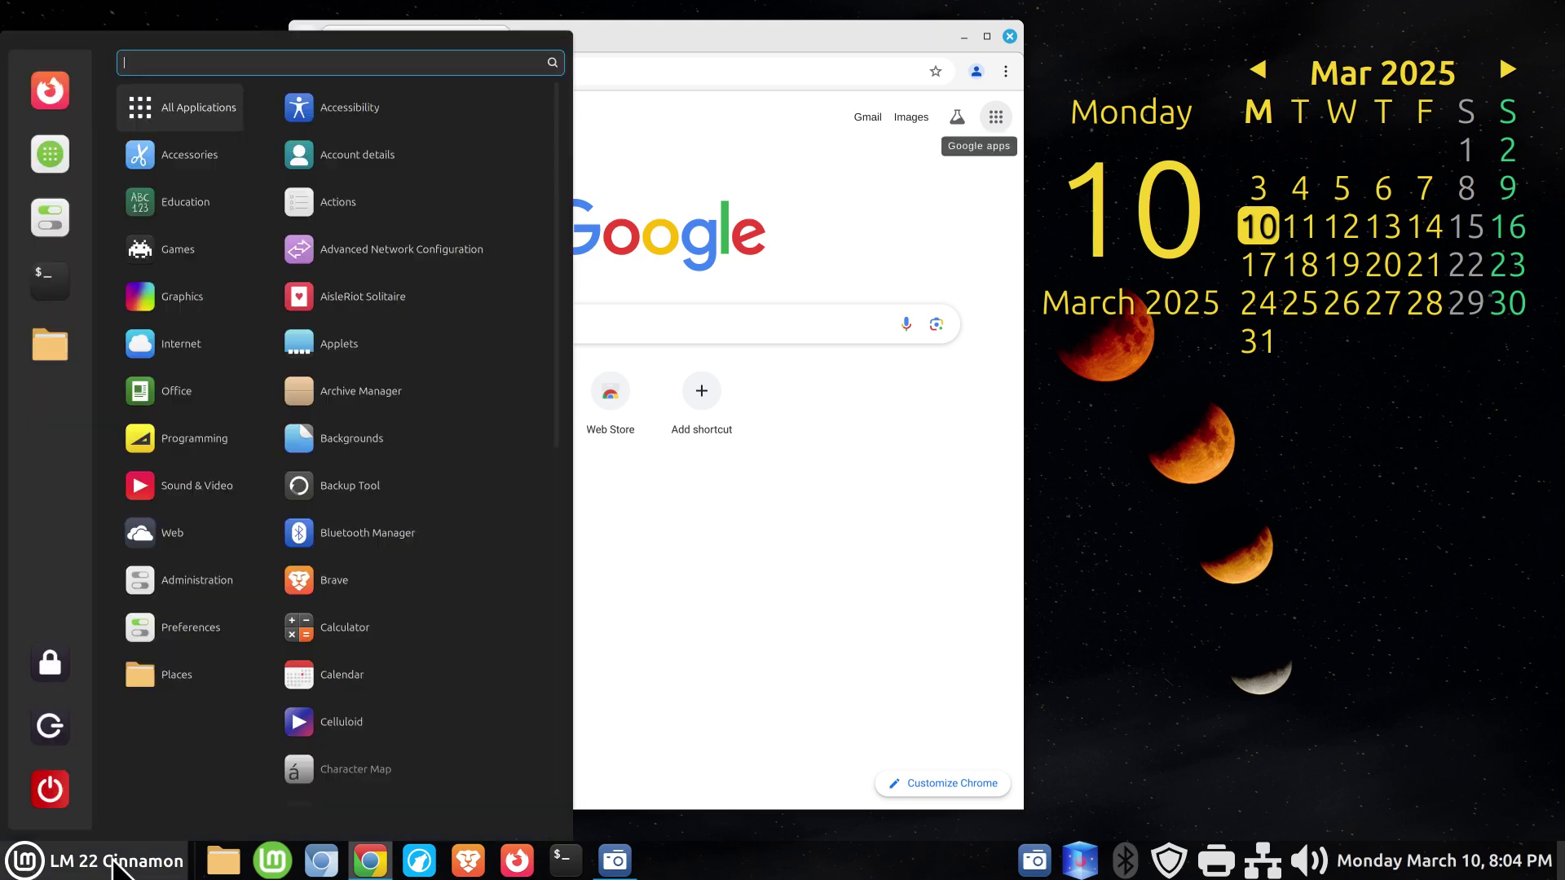
pyautogui.write('ca')
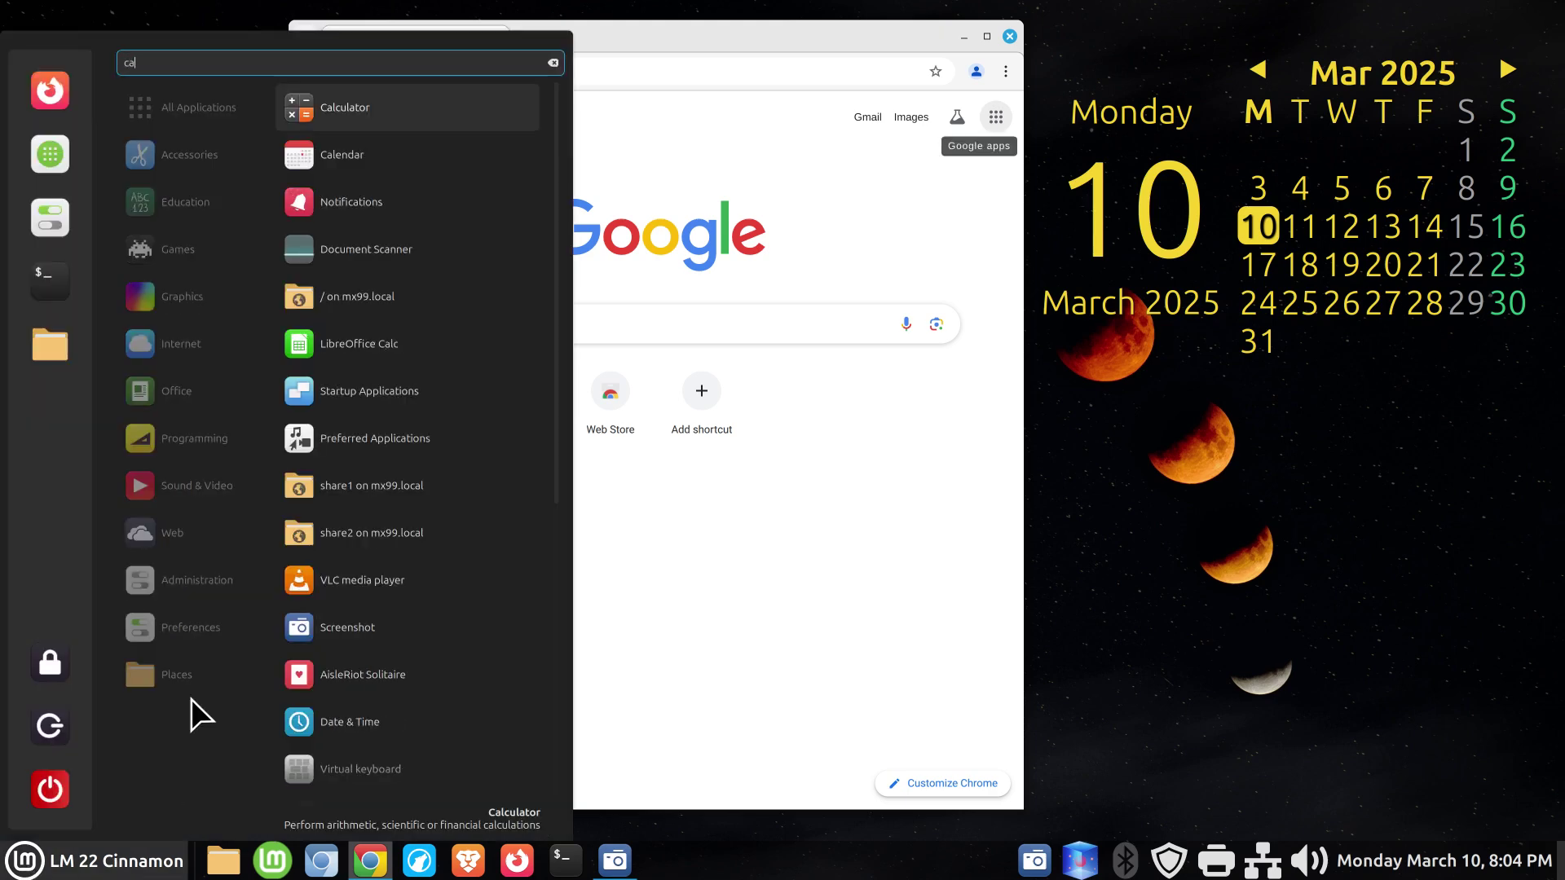
pyautogui.click(394, 160)
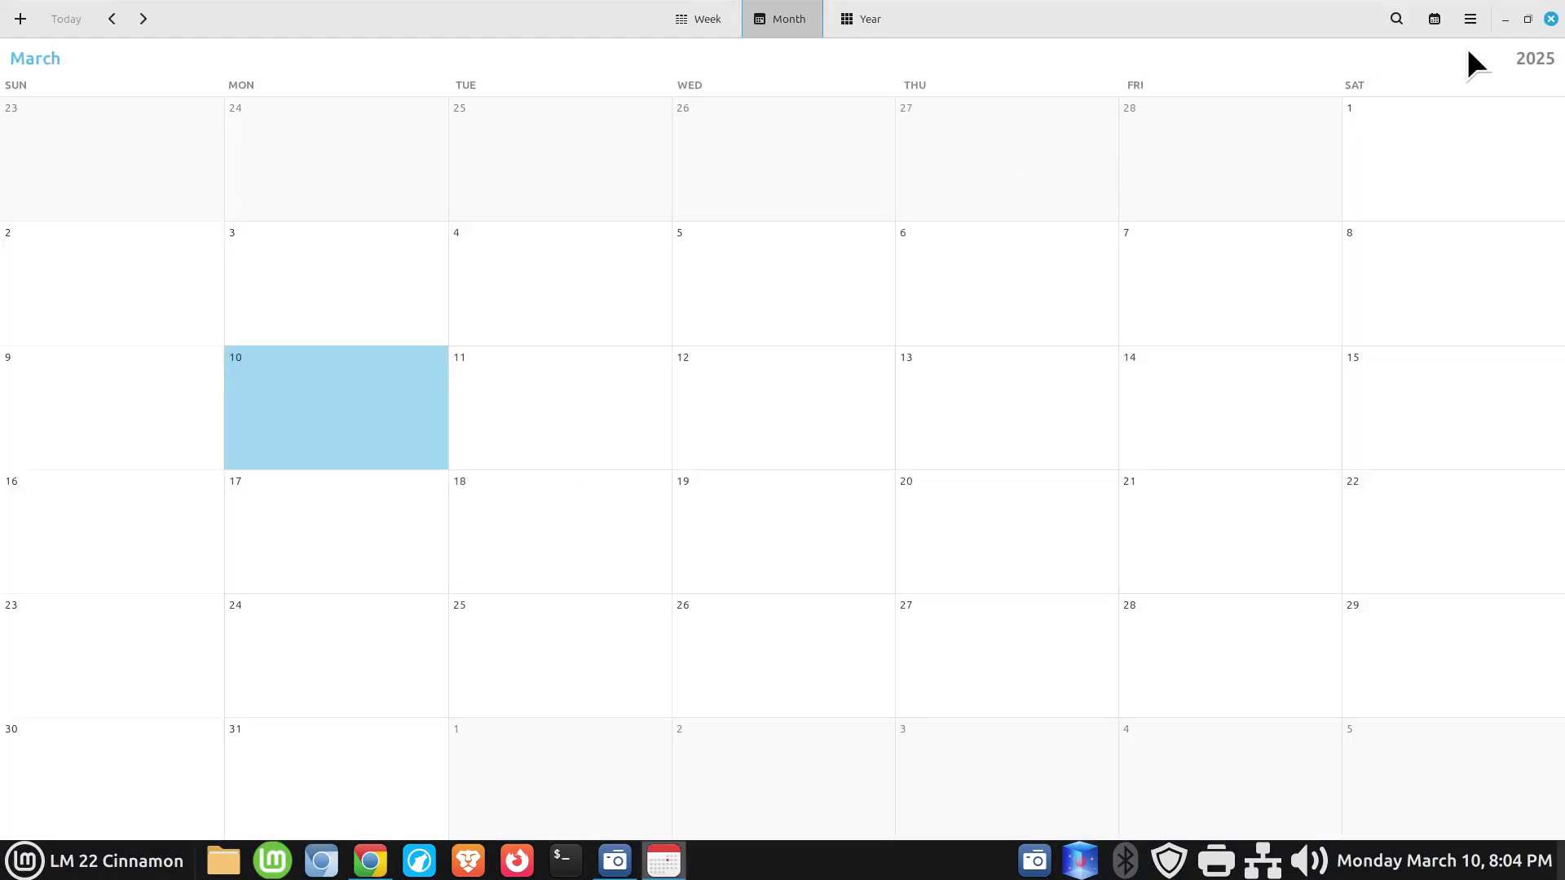
pyautogui.click(1465, 12)
pyautogui.click(1446, 72)
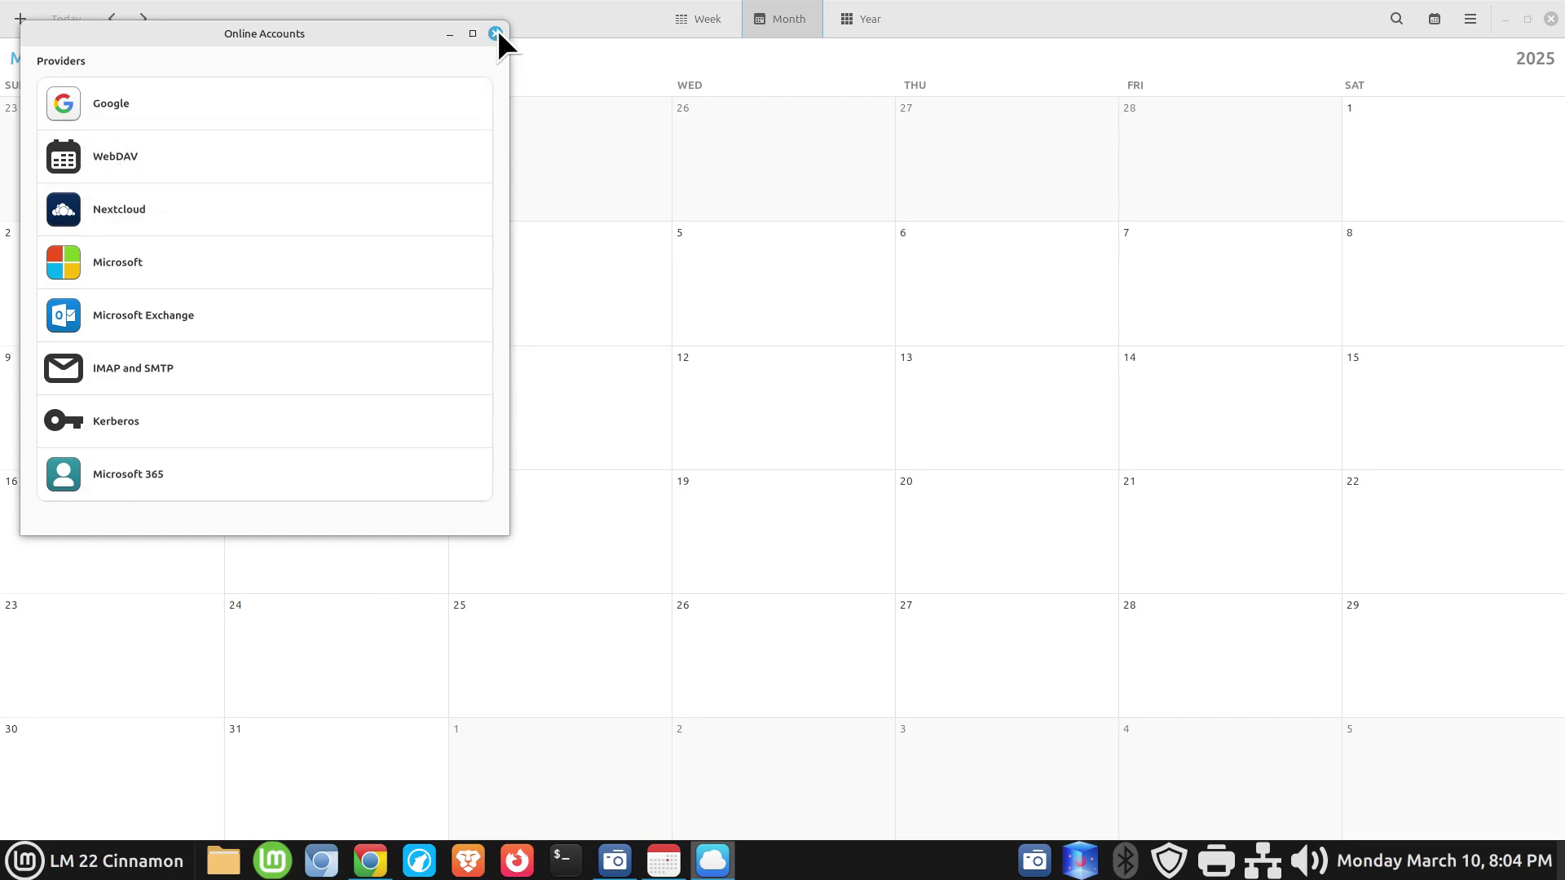
# - Close the Online Accounts window, Calendar and Google Chrome, leaving the bare desktop
pyautogui.click(496, 34)
pyautogui.click(1551, 18)
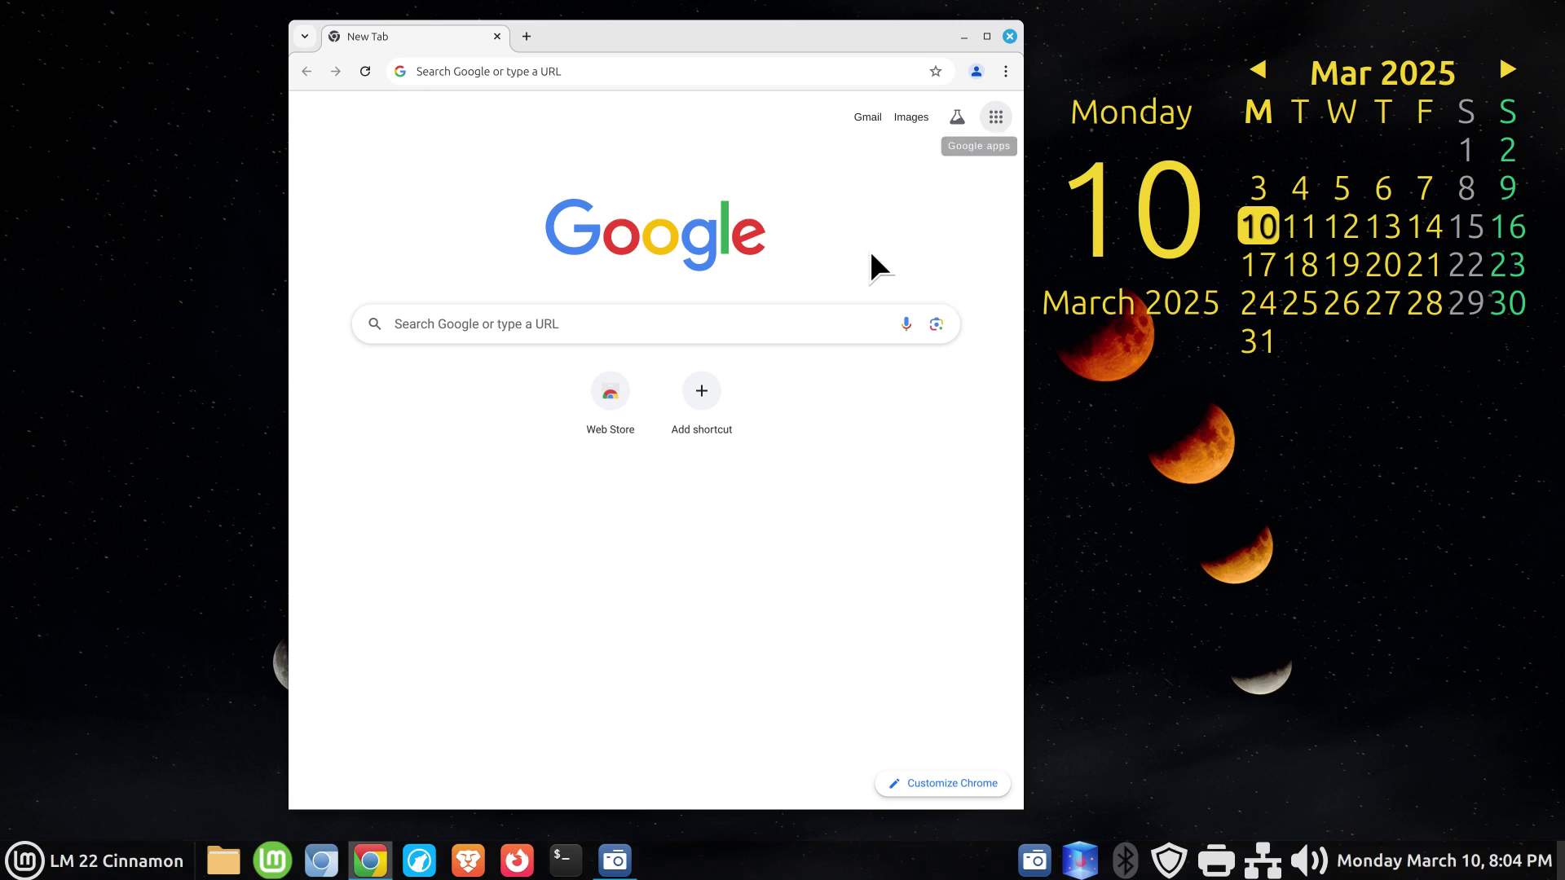
pyautogui.click(1011, 34)
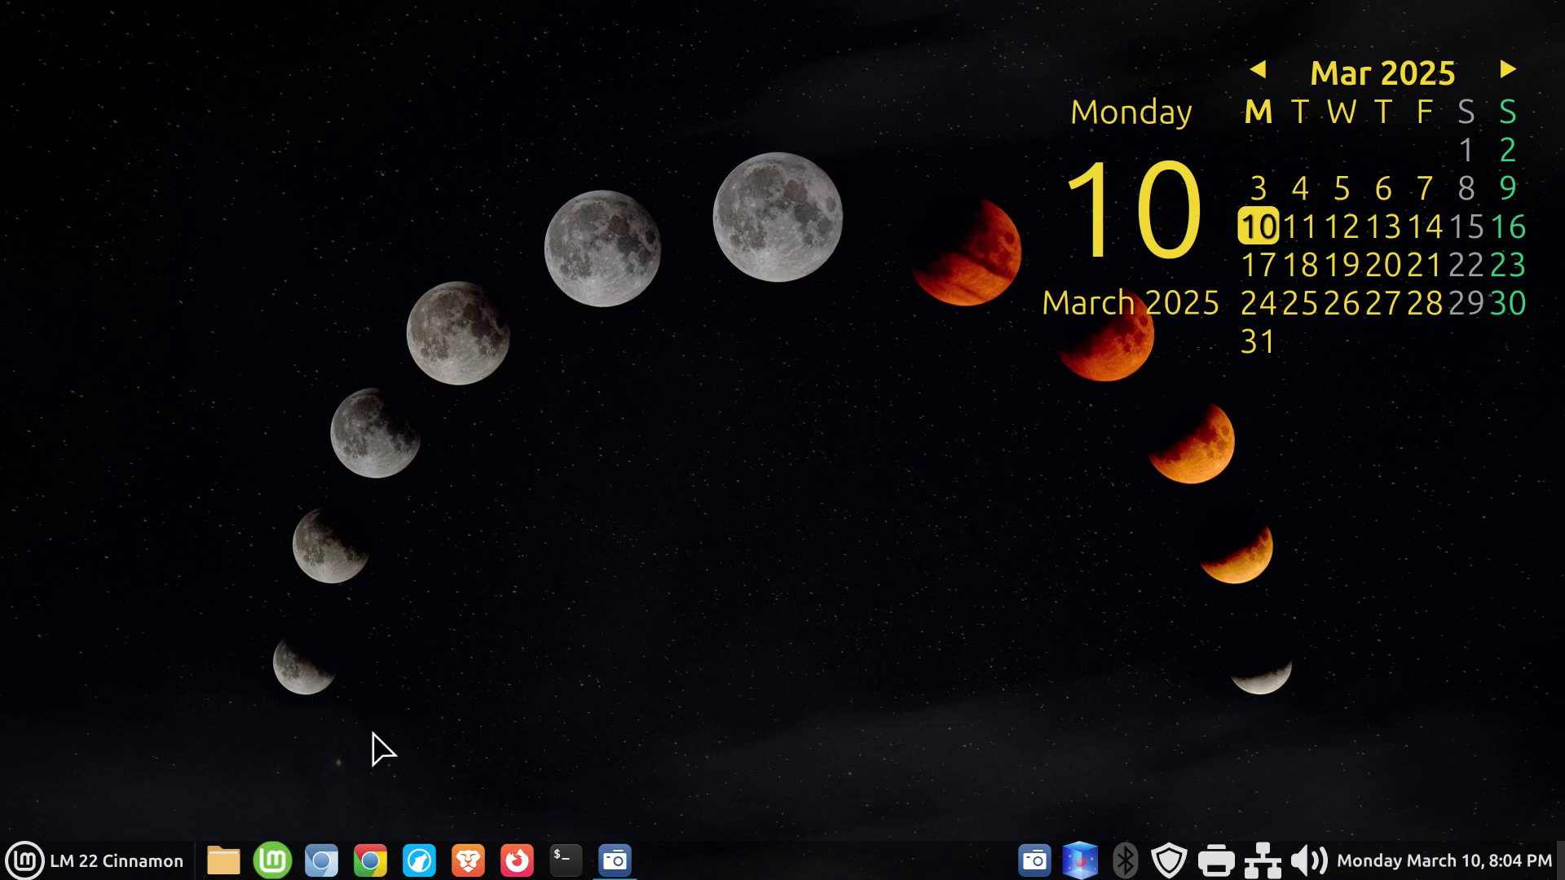
pyautogui.click(334, 854)
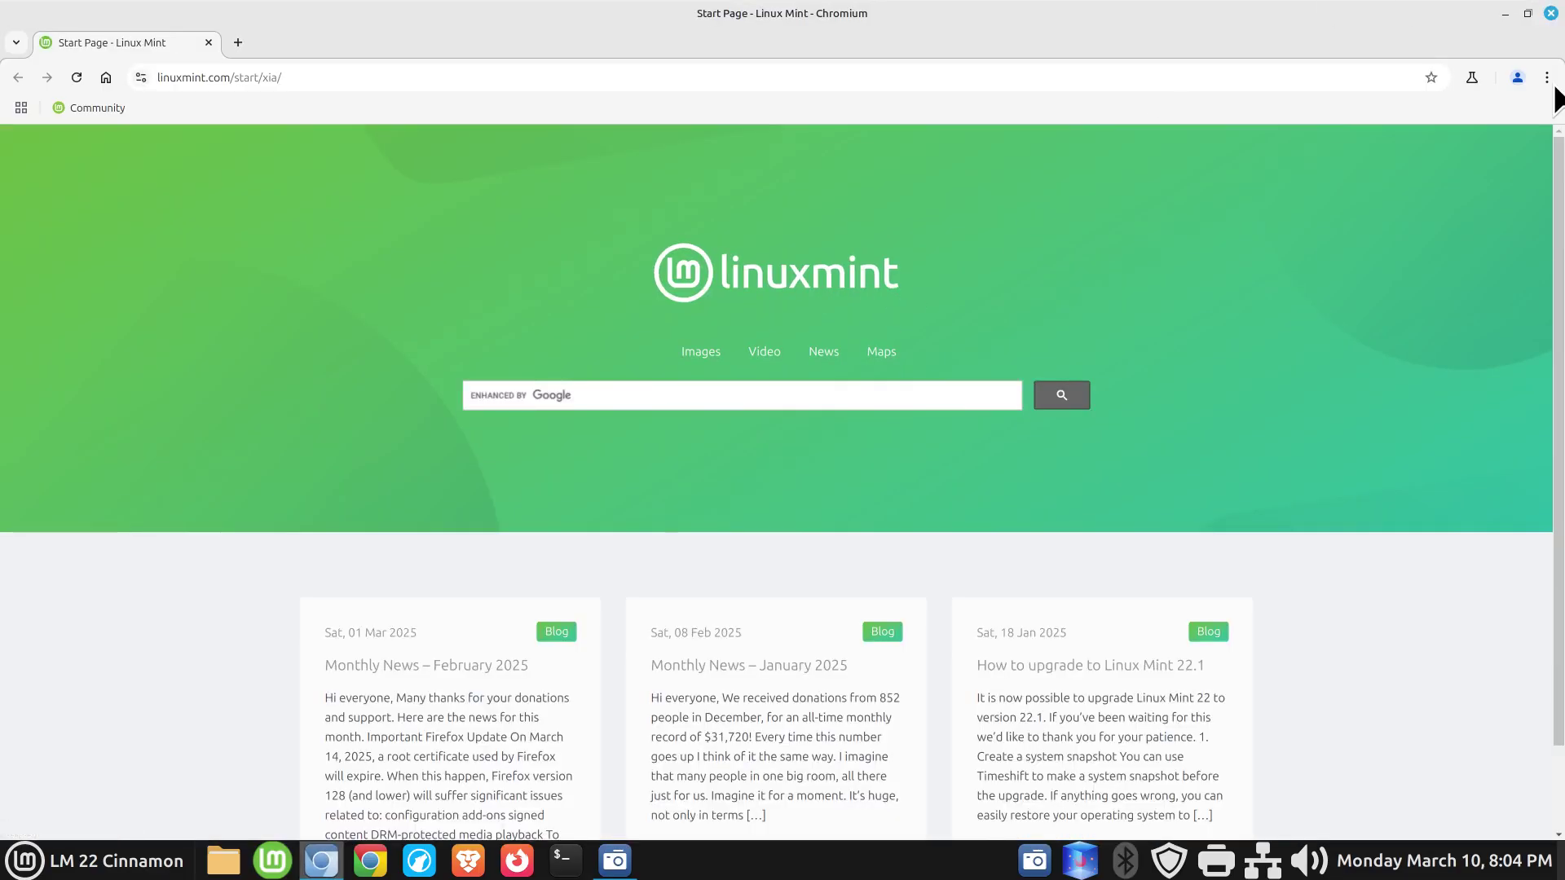
pyautogui.click(1518, 78)
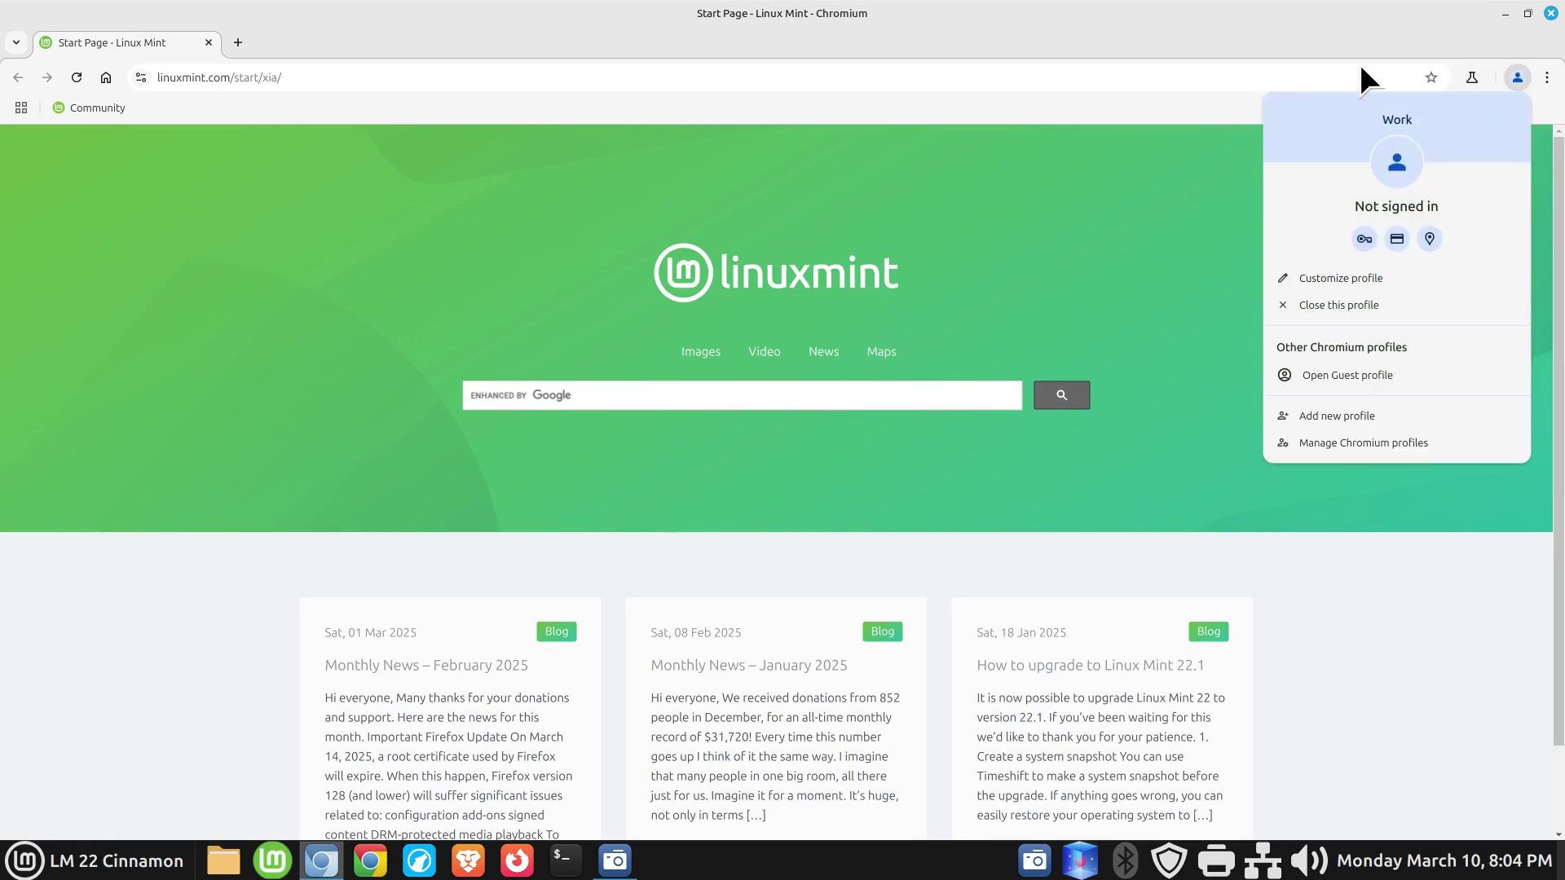
pyautogui.click(1551, 13)
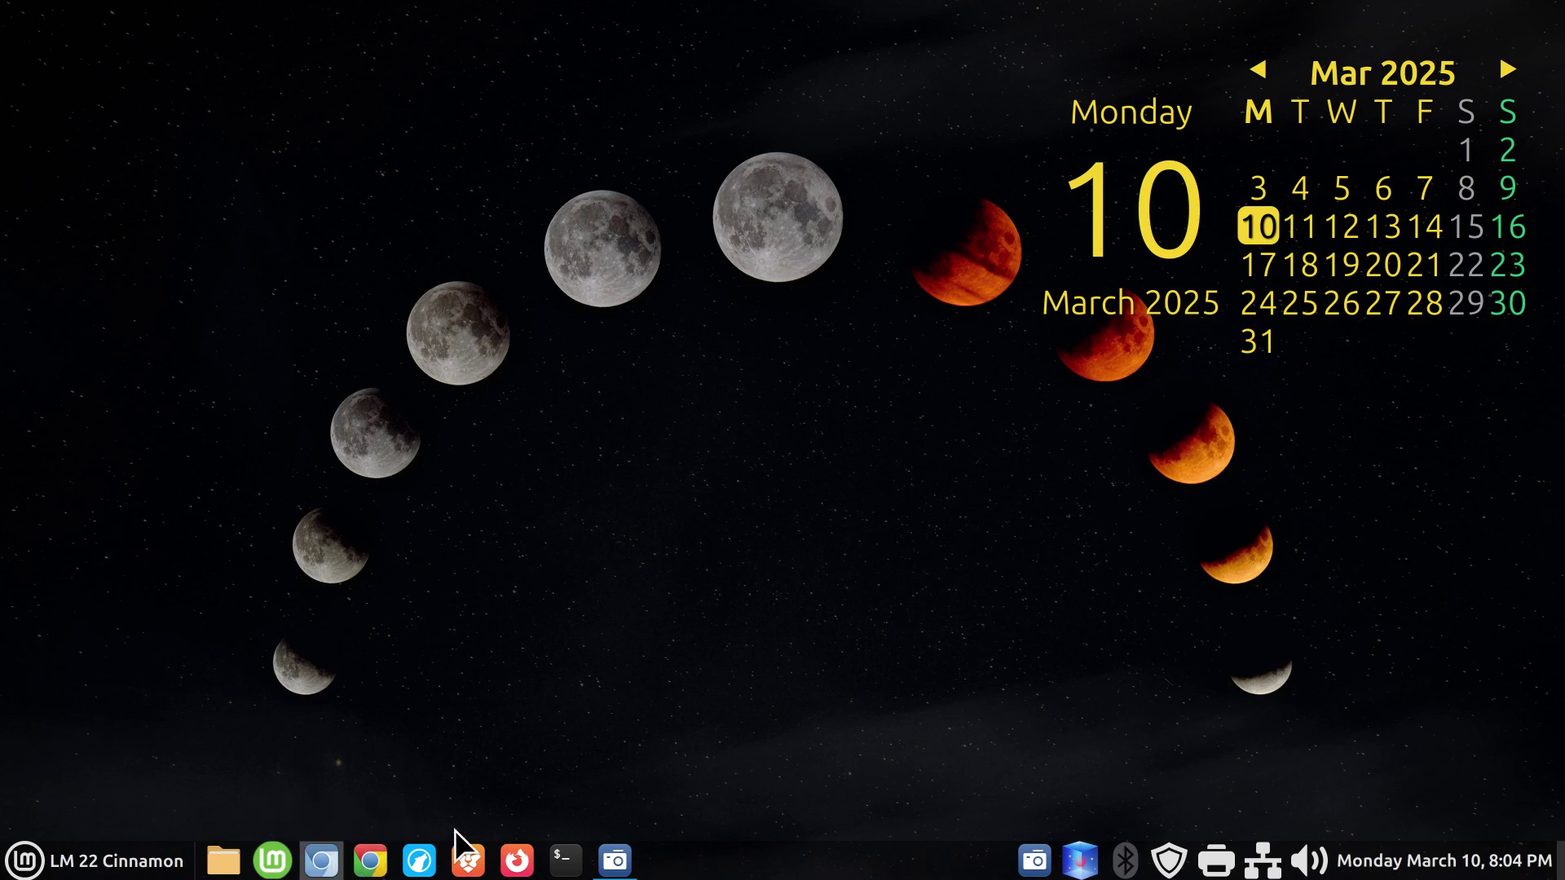
pyautogui.click(27, 864)
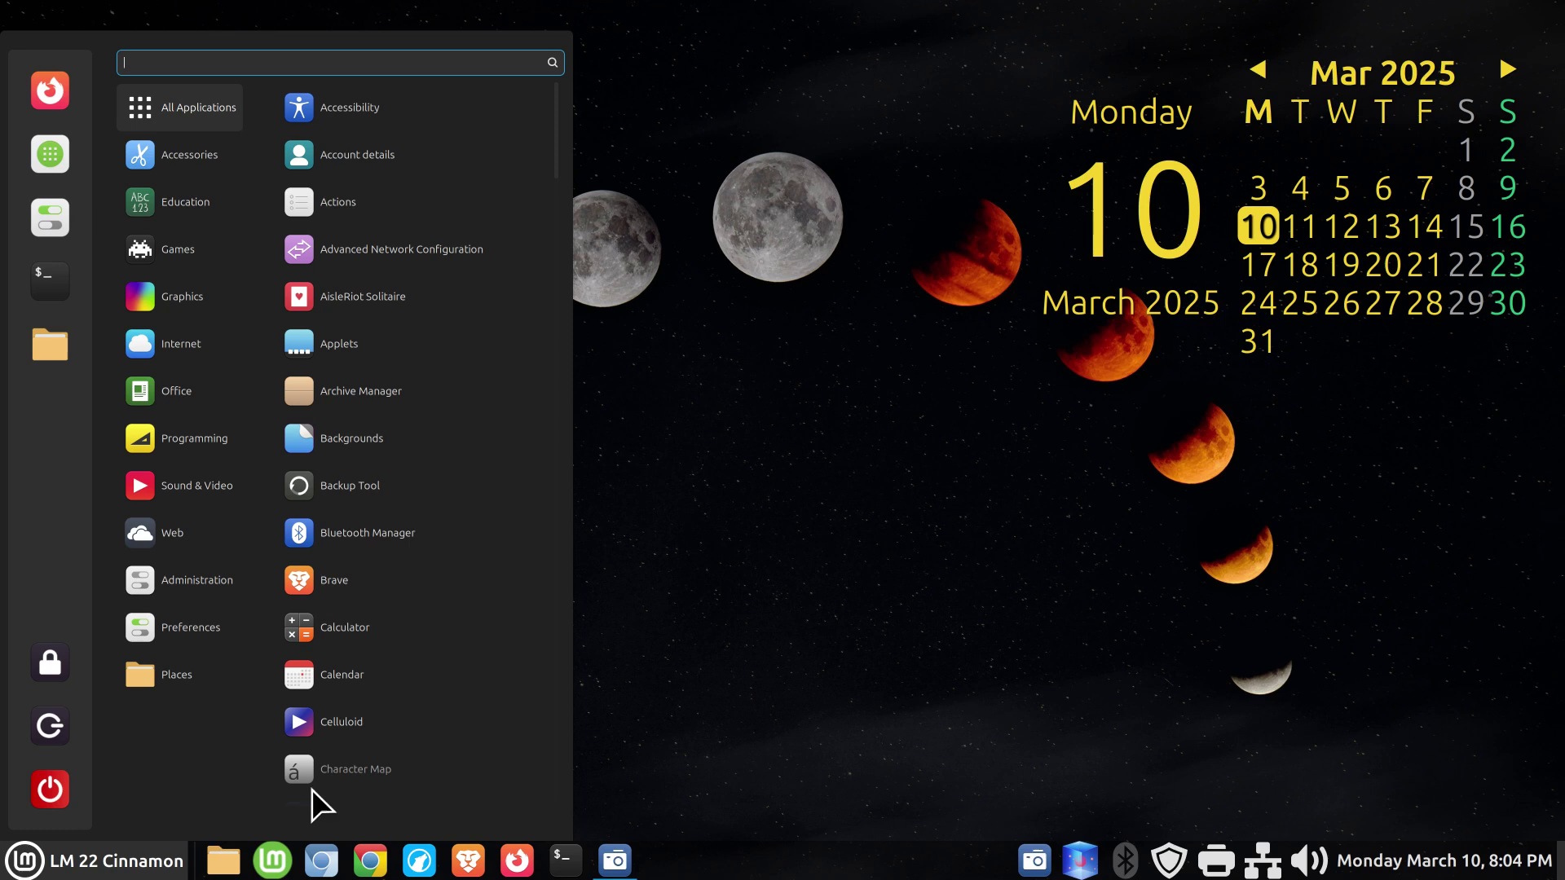
pyautogui.moveTo(200, 342)
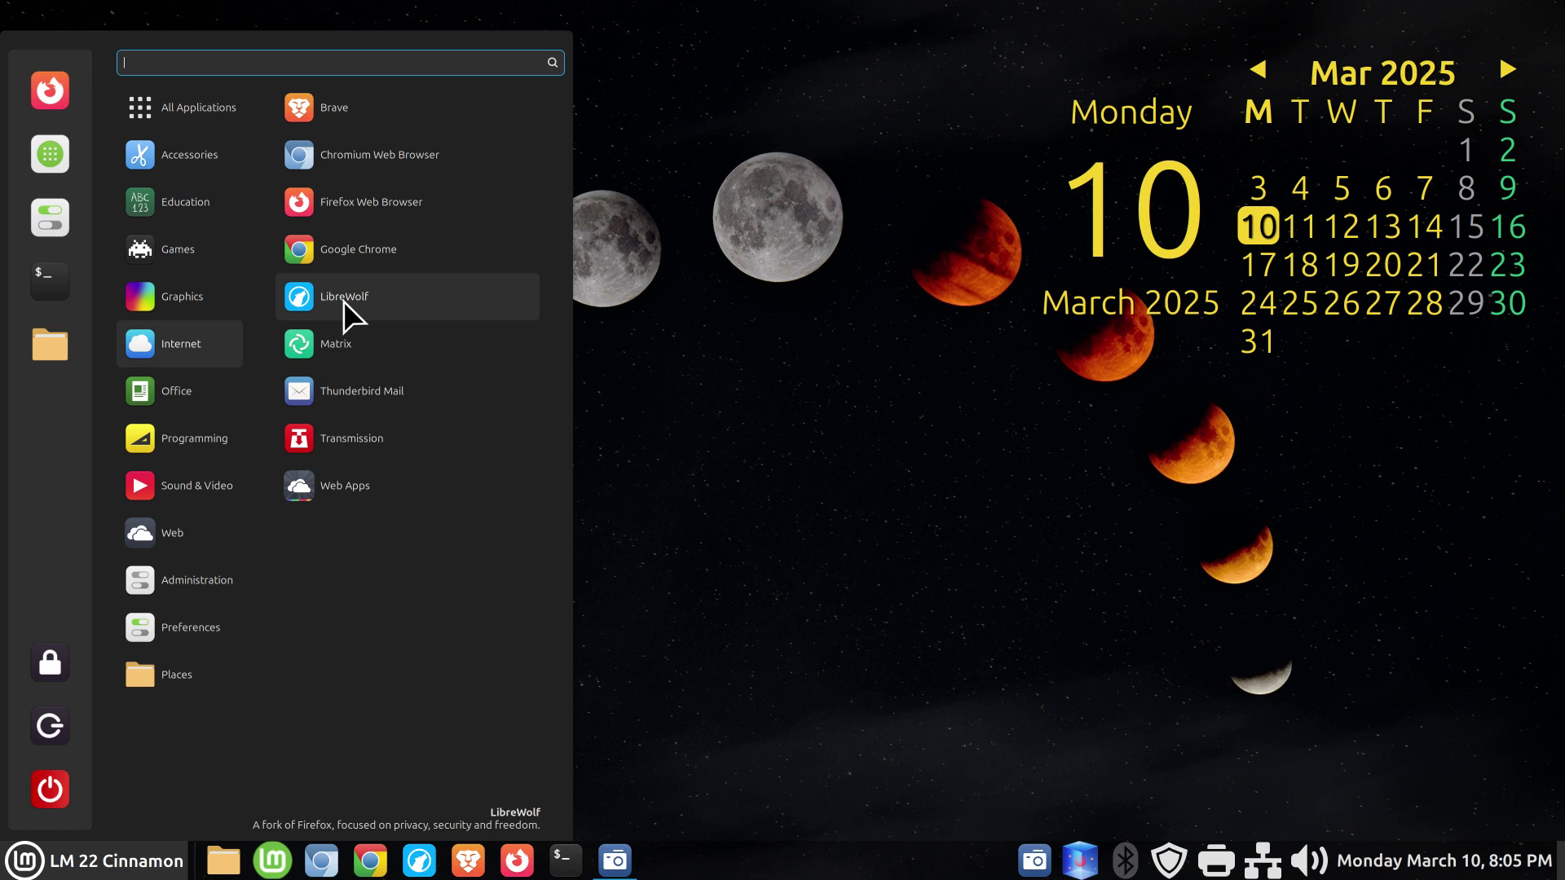
pyautogui.click(819, 662)
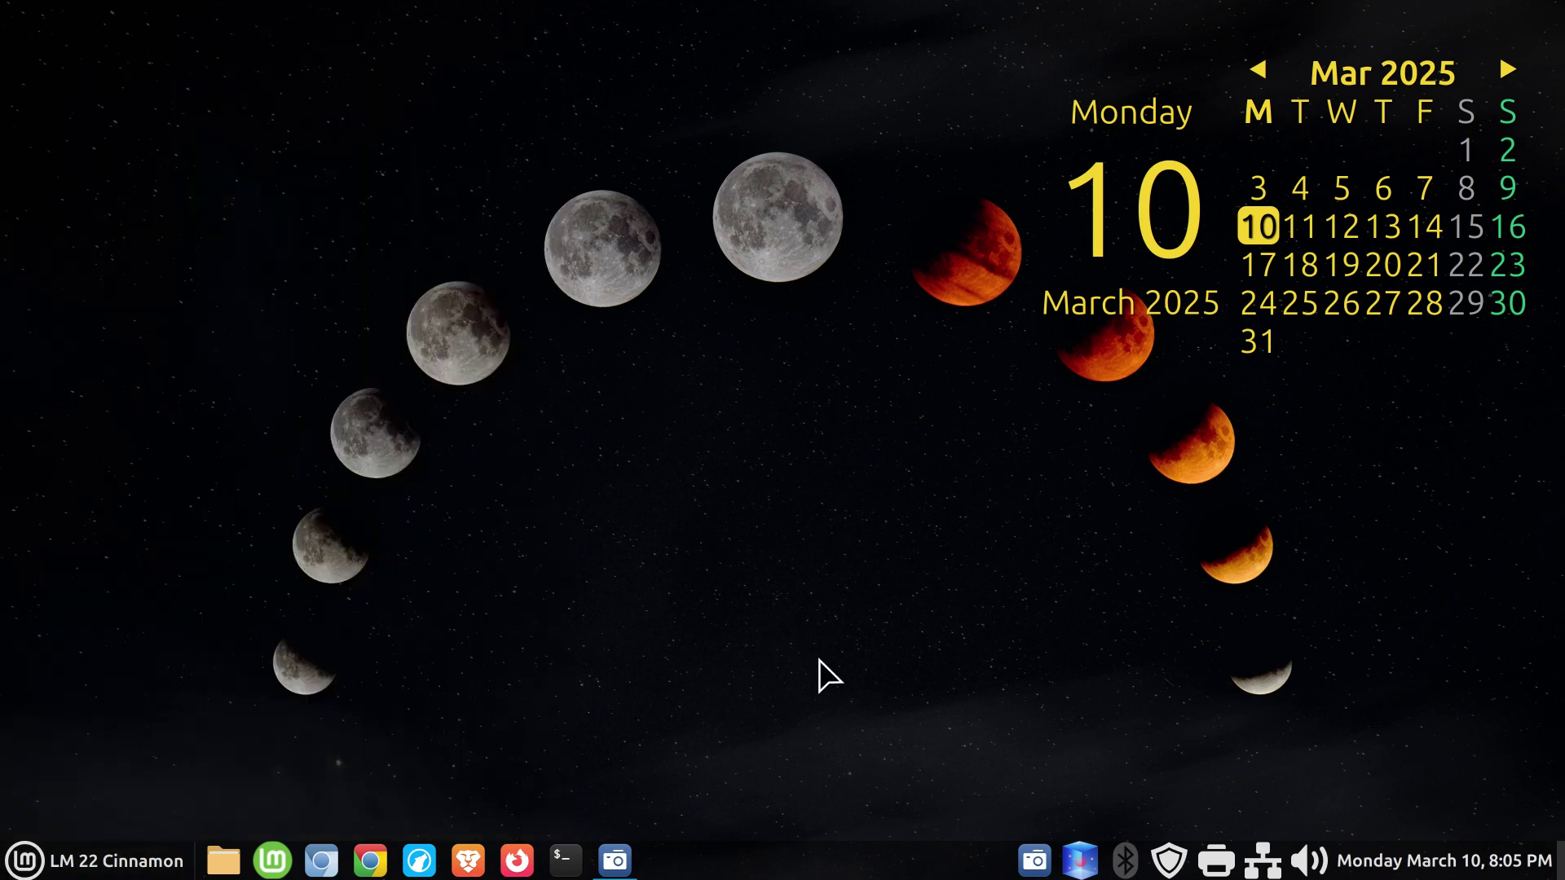